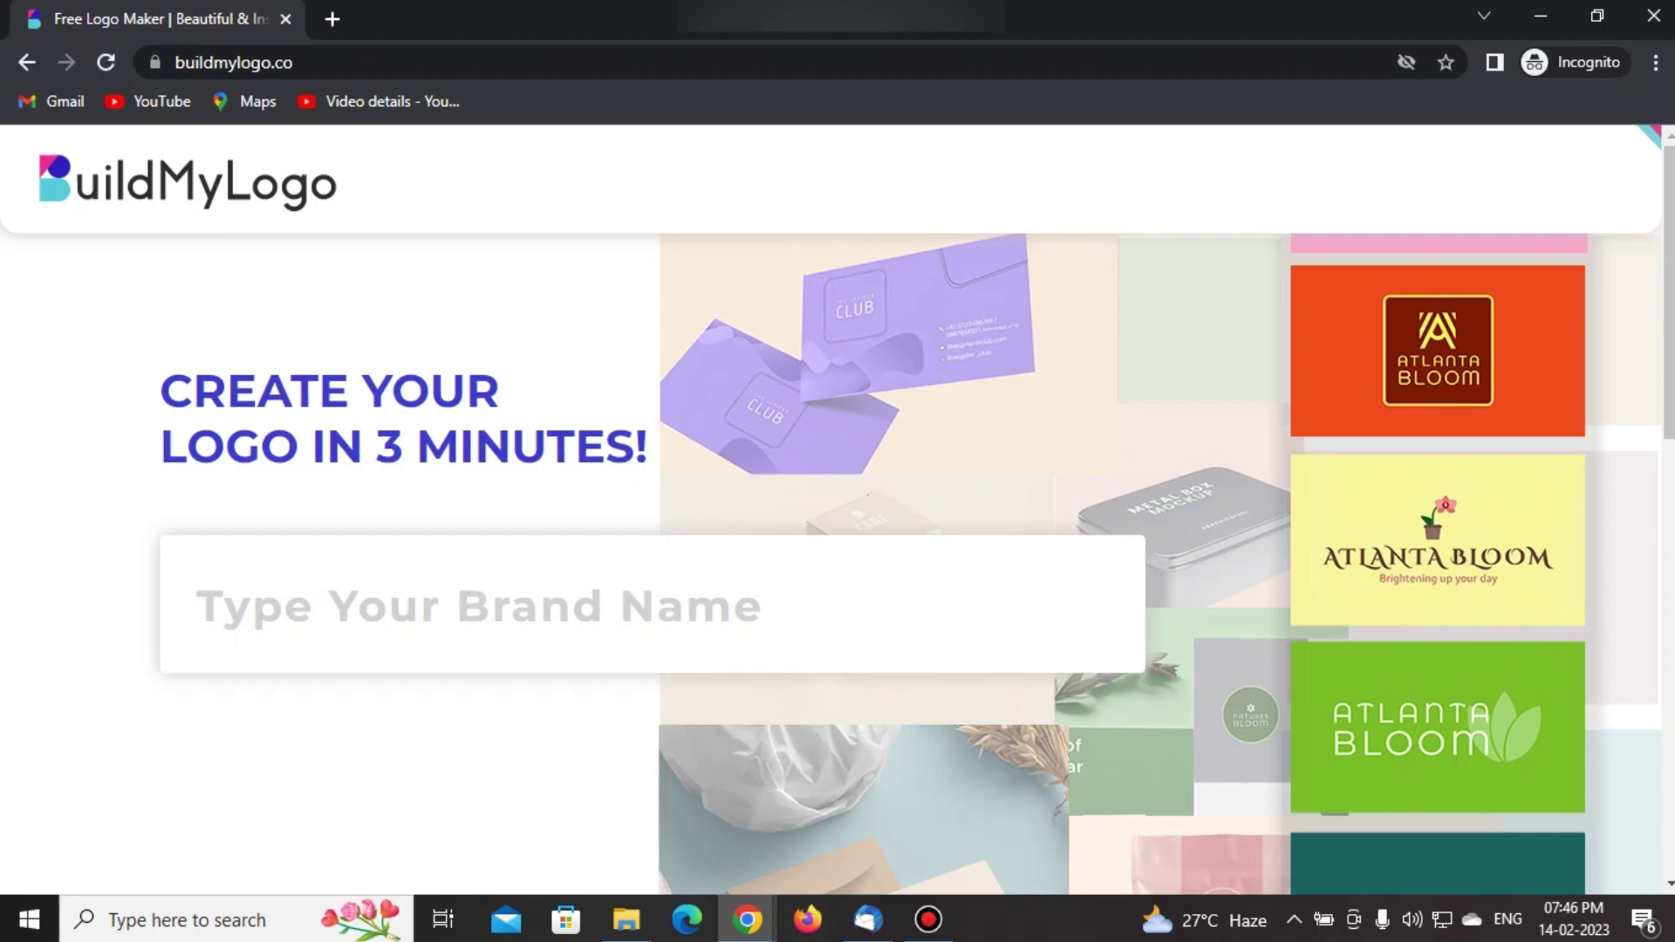
- Enter "M Square Properties" as the brand name for the logo
left_click(186, 604)
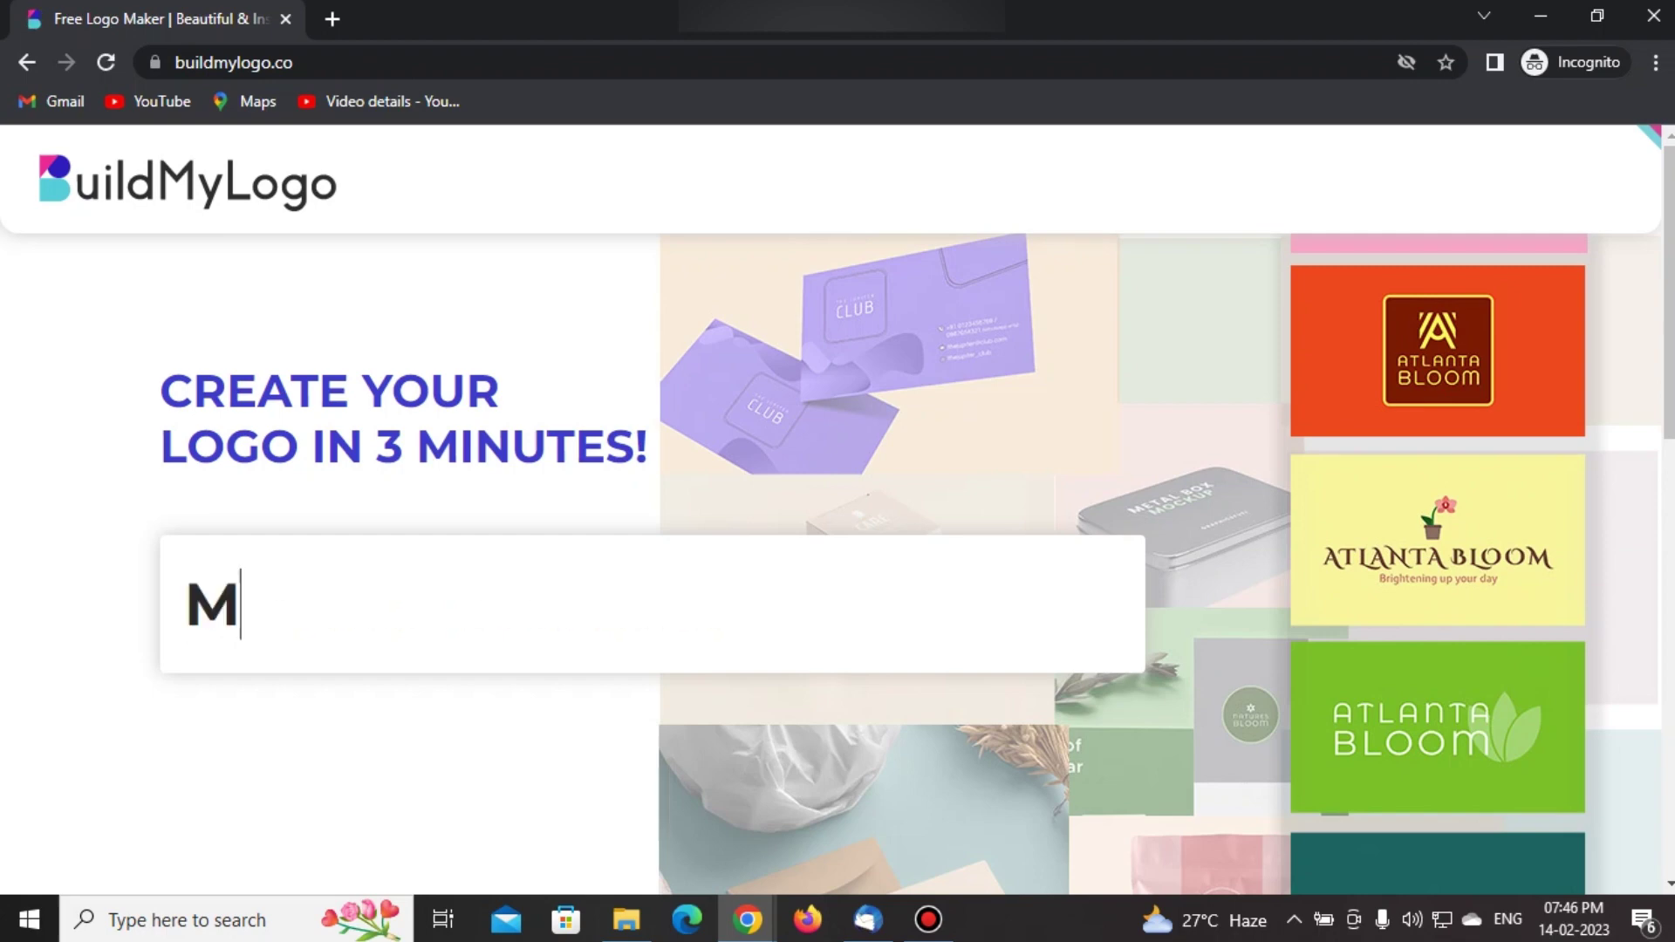
type("M Sq")
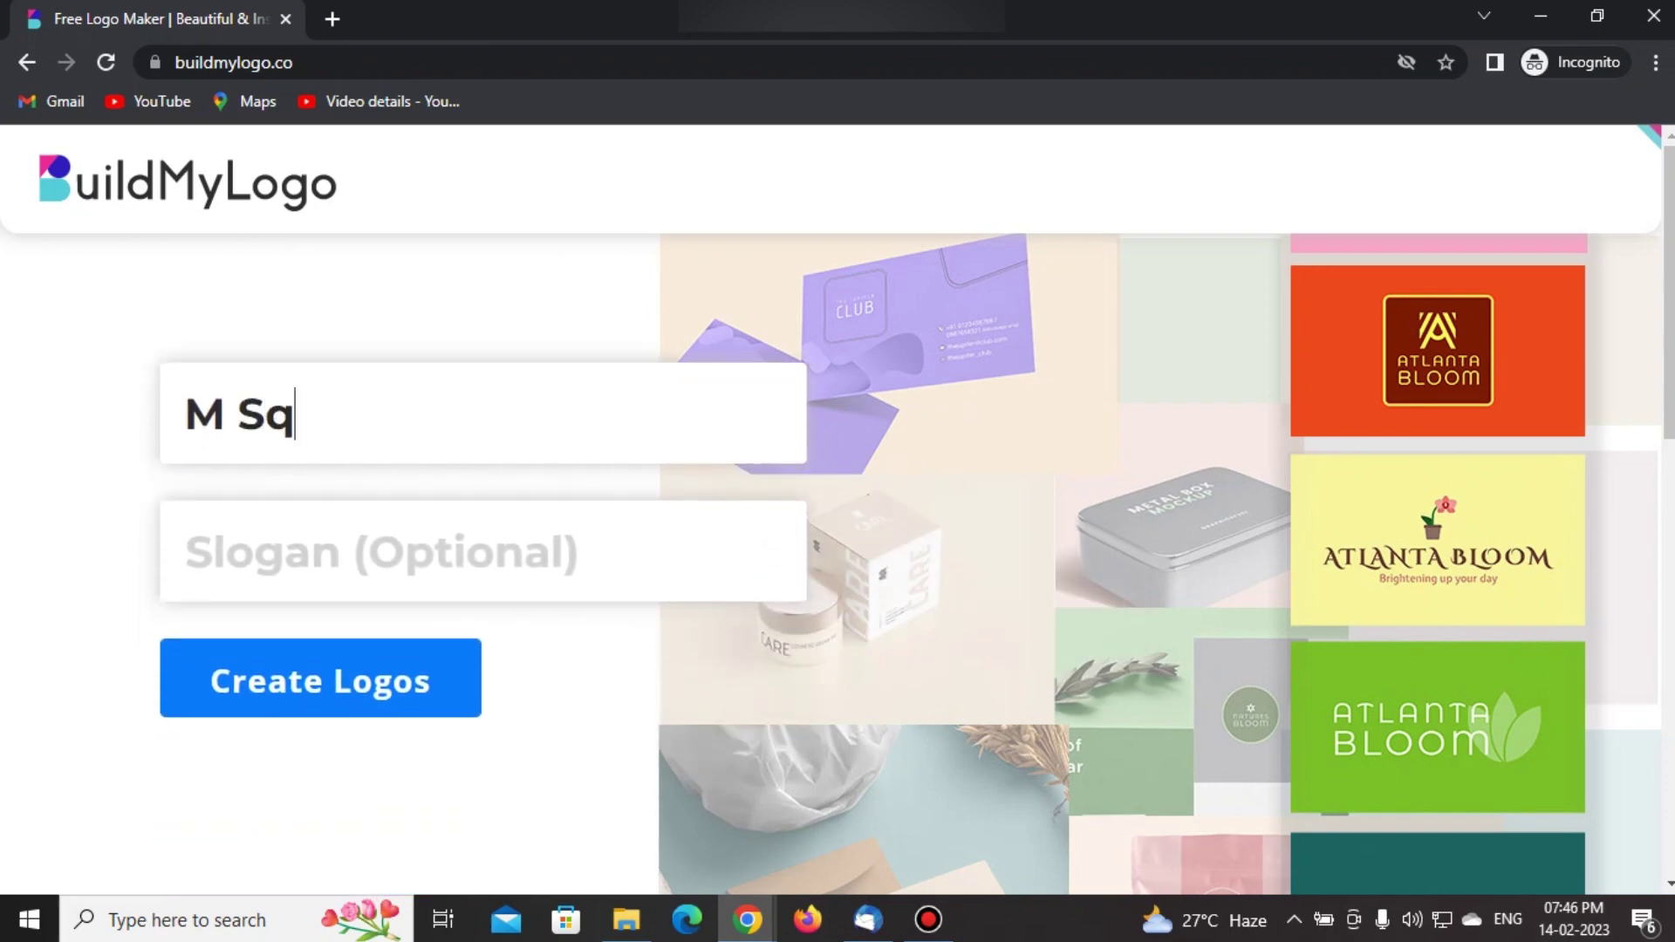
type("uare P")
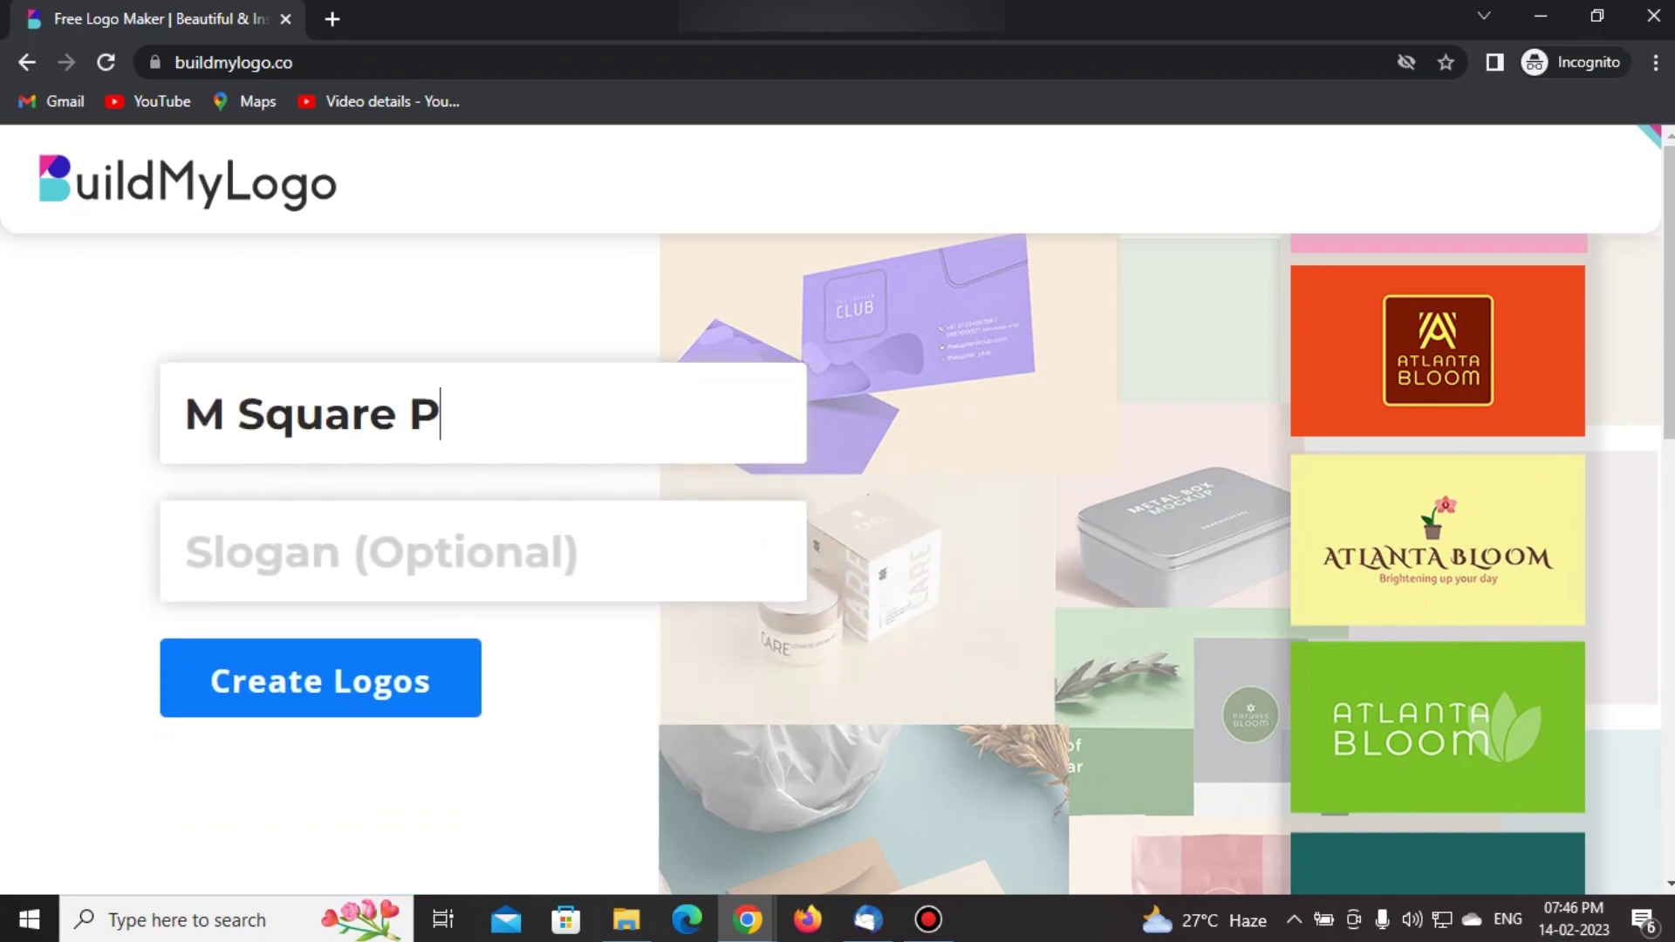
type("roperties")
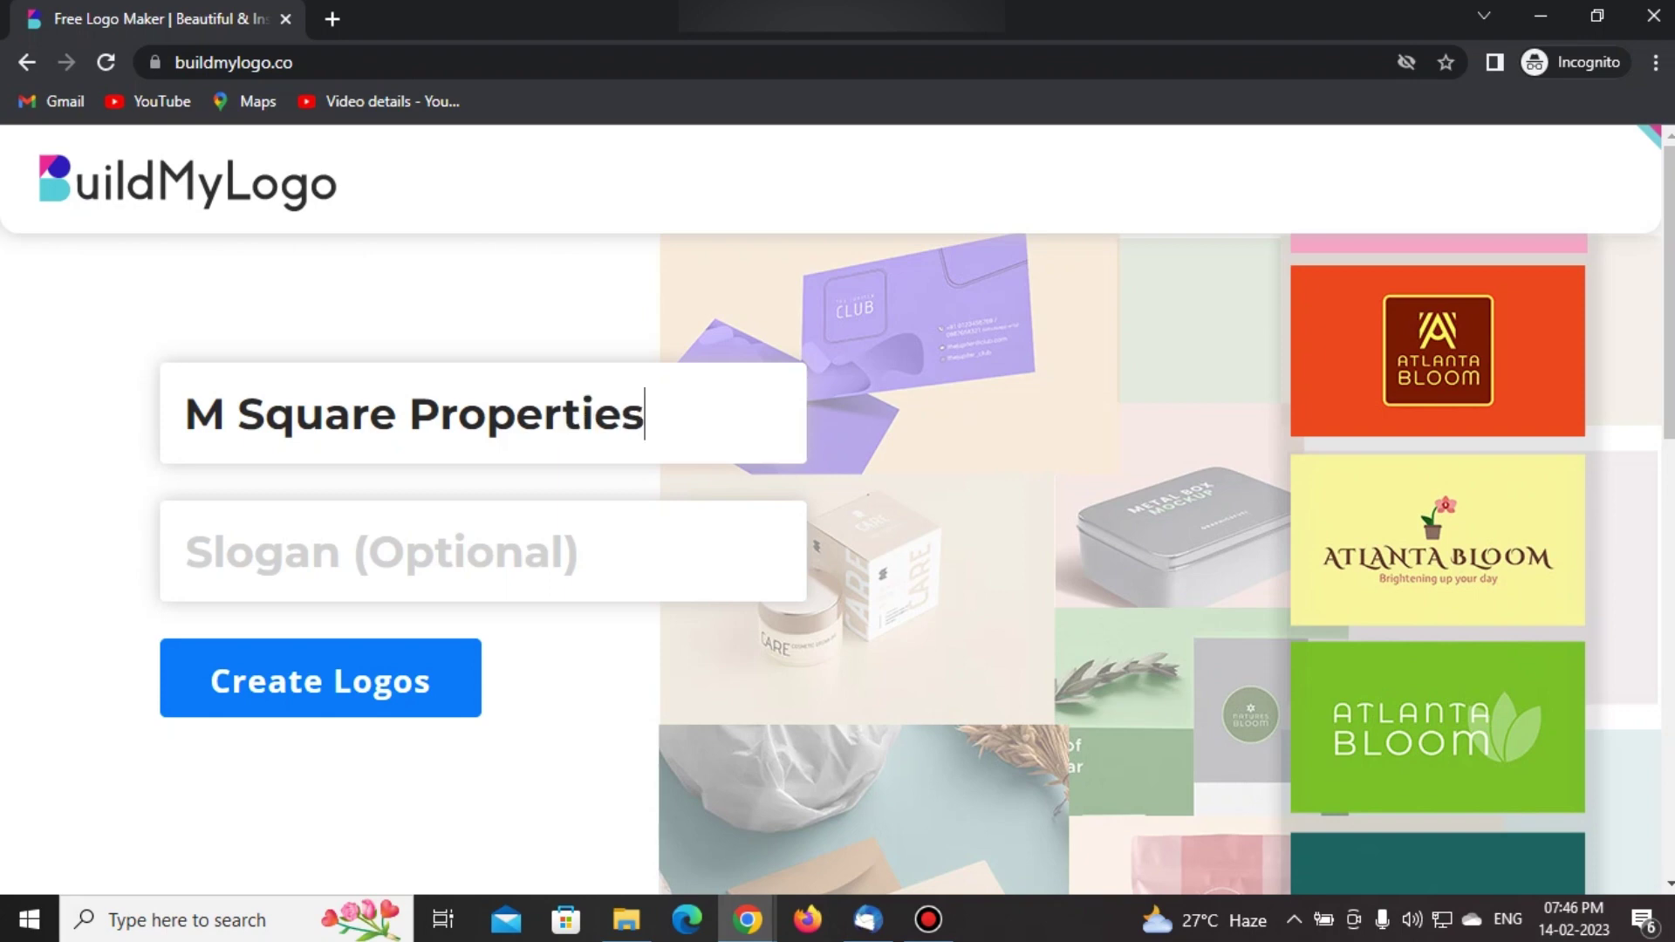
- Add the slogan "Your Dream Our Commitment" and generate the logo designs
left_click(186, 552)
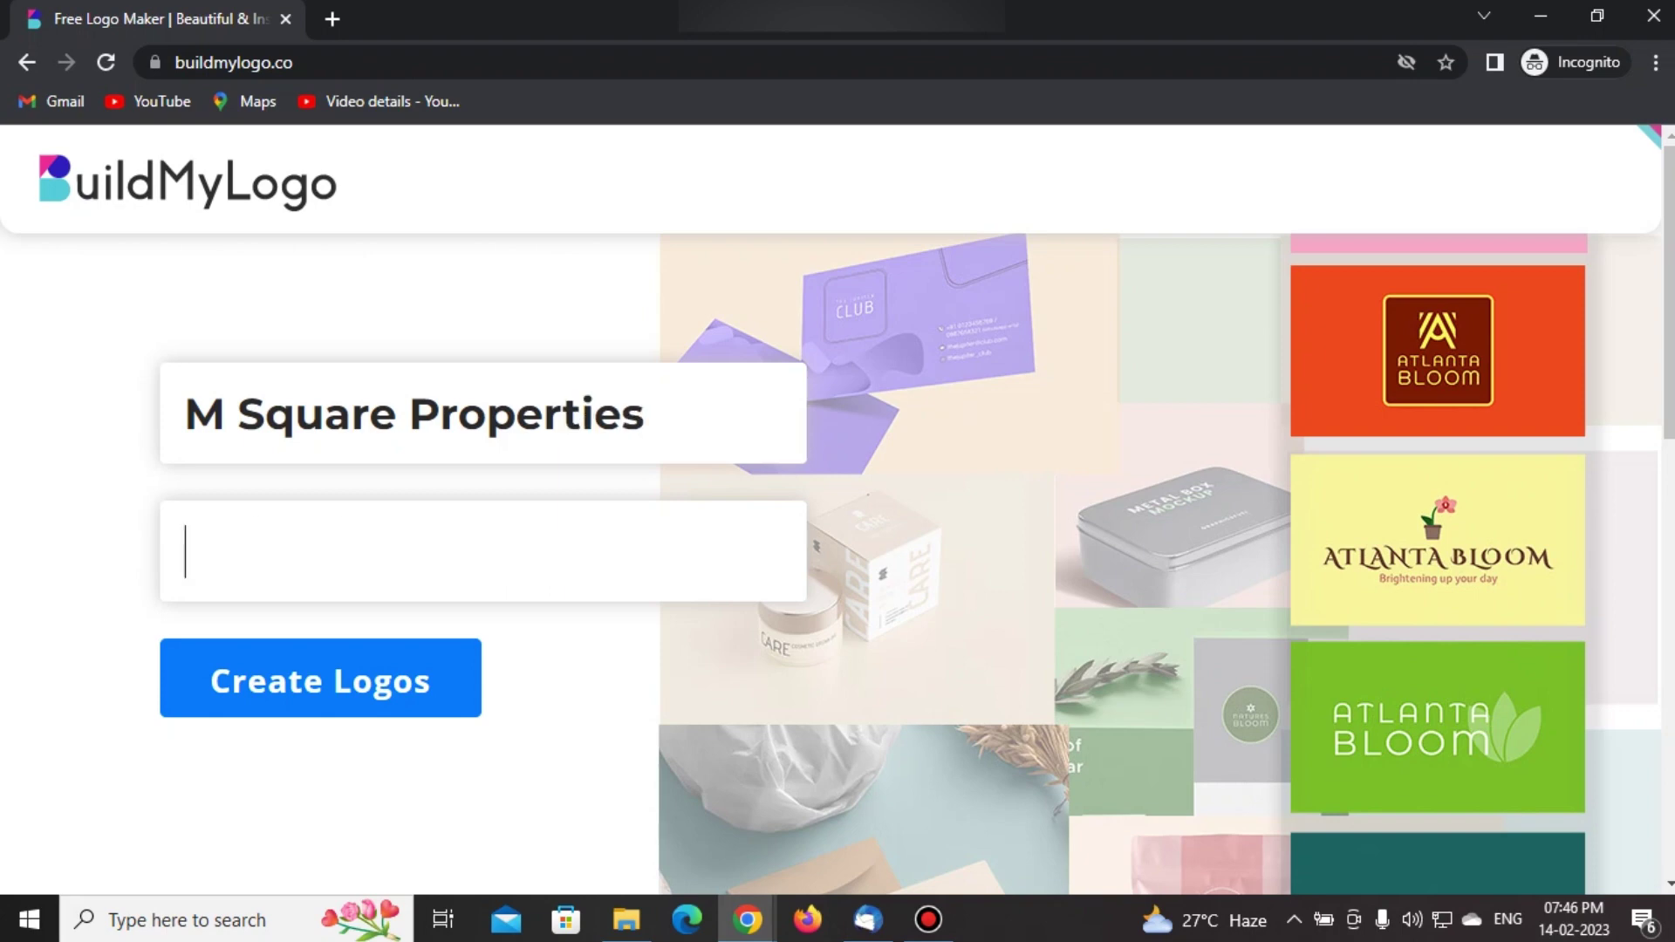
type("Your Dream Our Commitment")
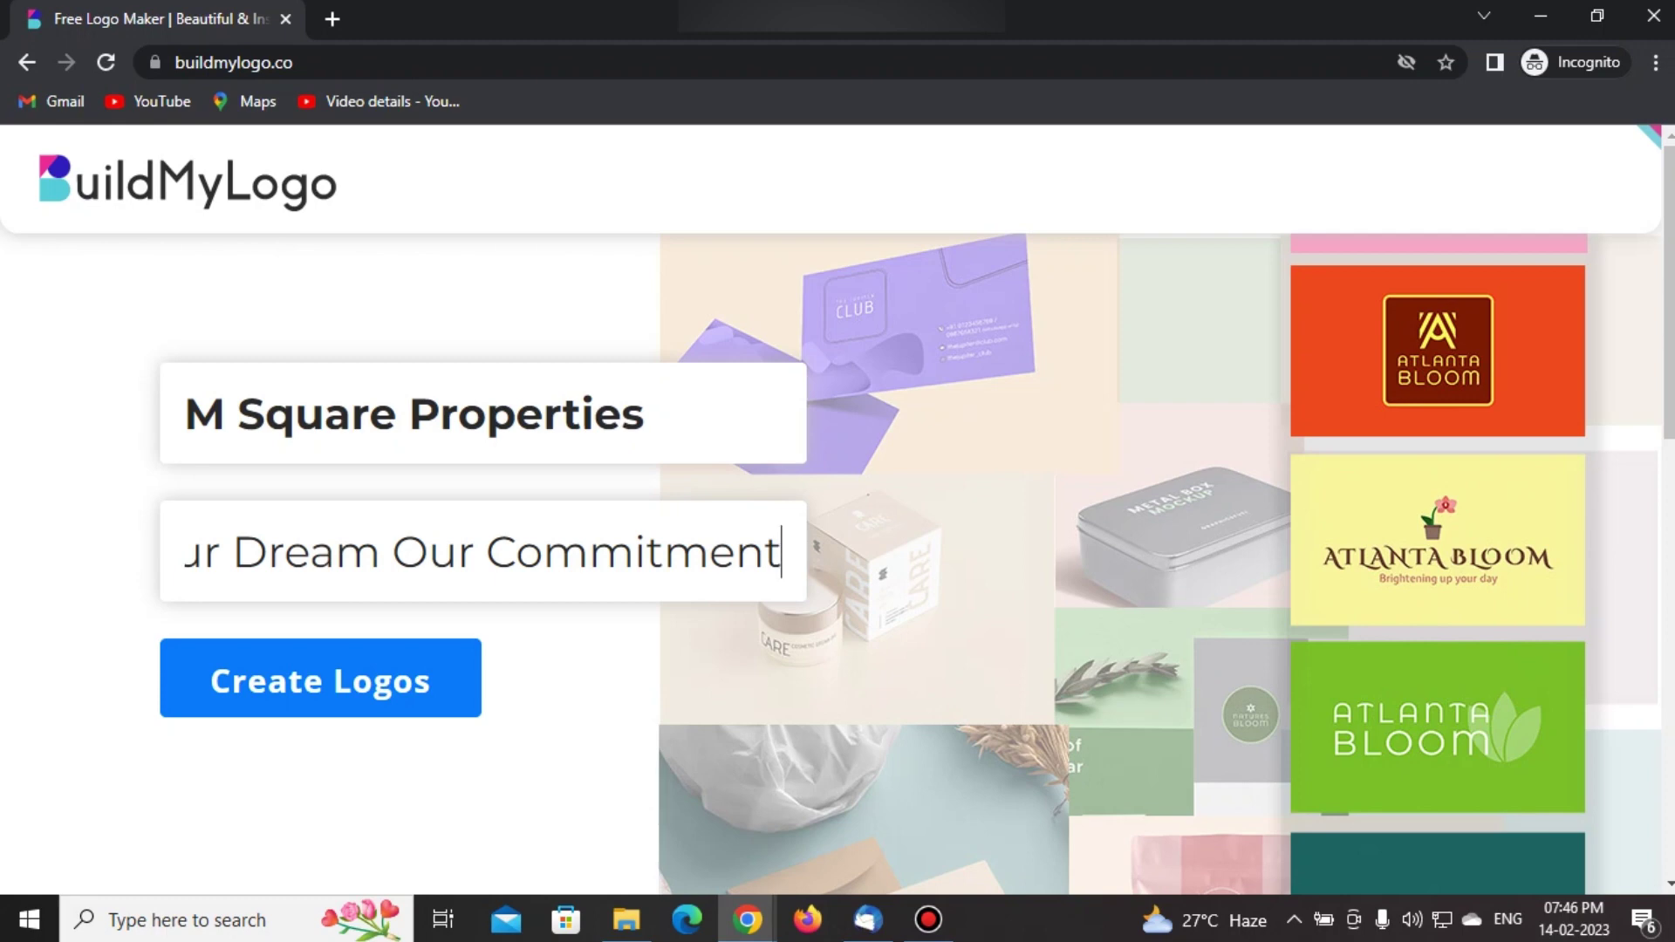
left_click_drag(382, 552, 174, 552)
left_click(265, 552)
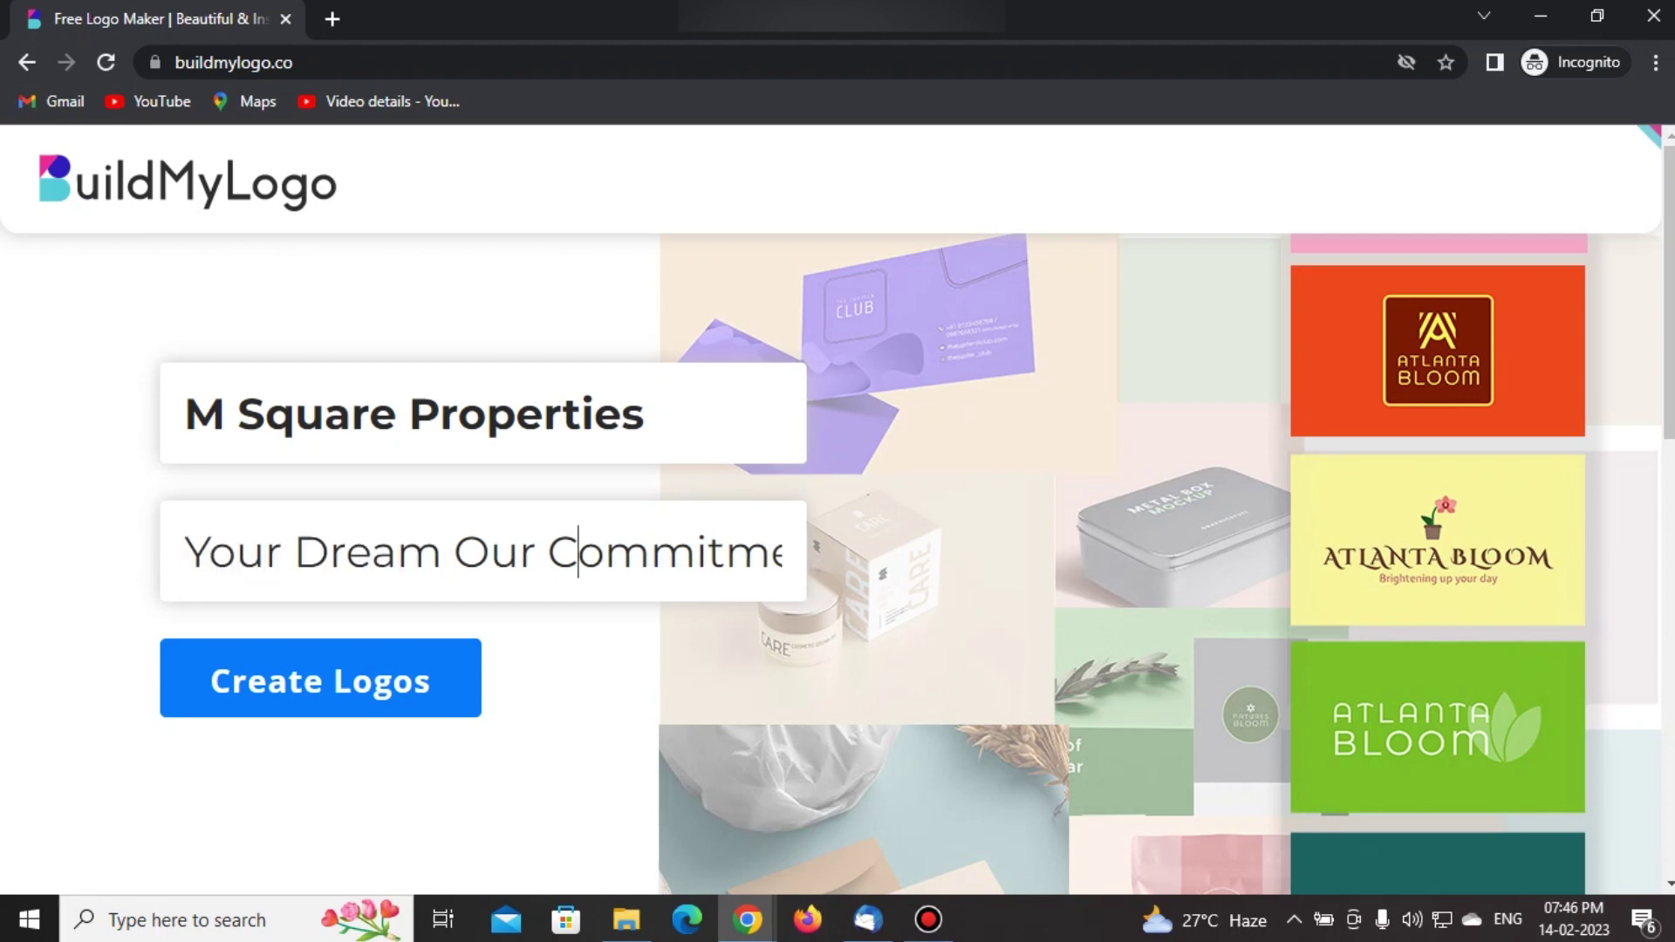
left_click_drag(577, 552, 785, 552)
left_click(665, 553)
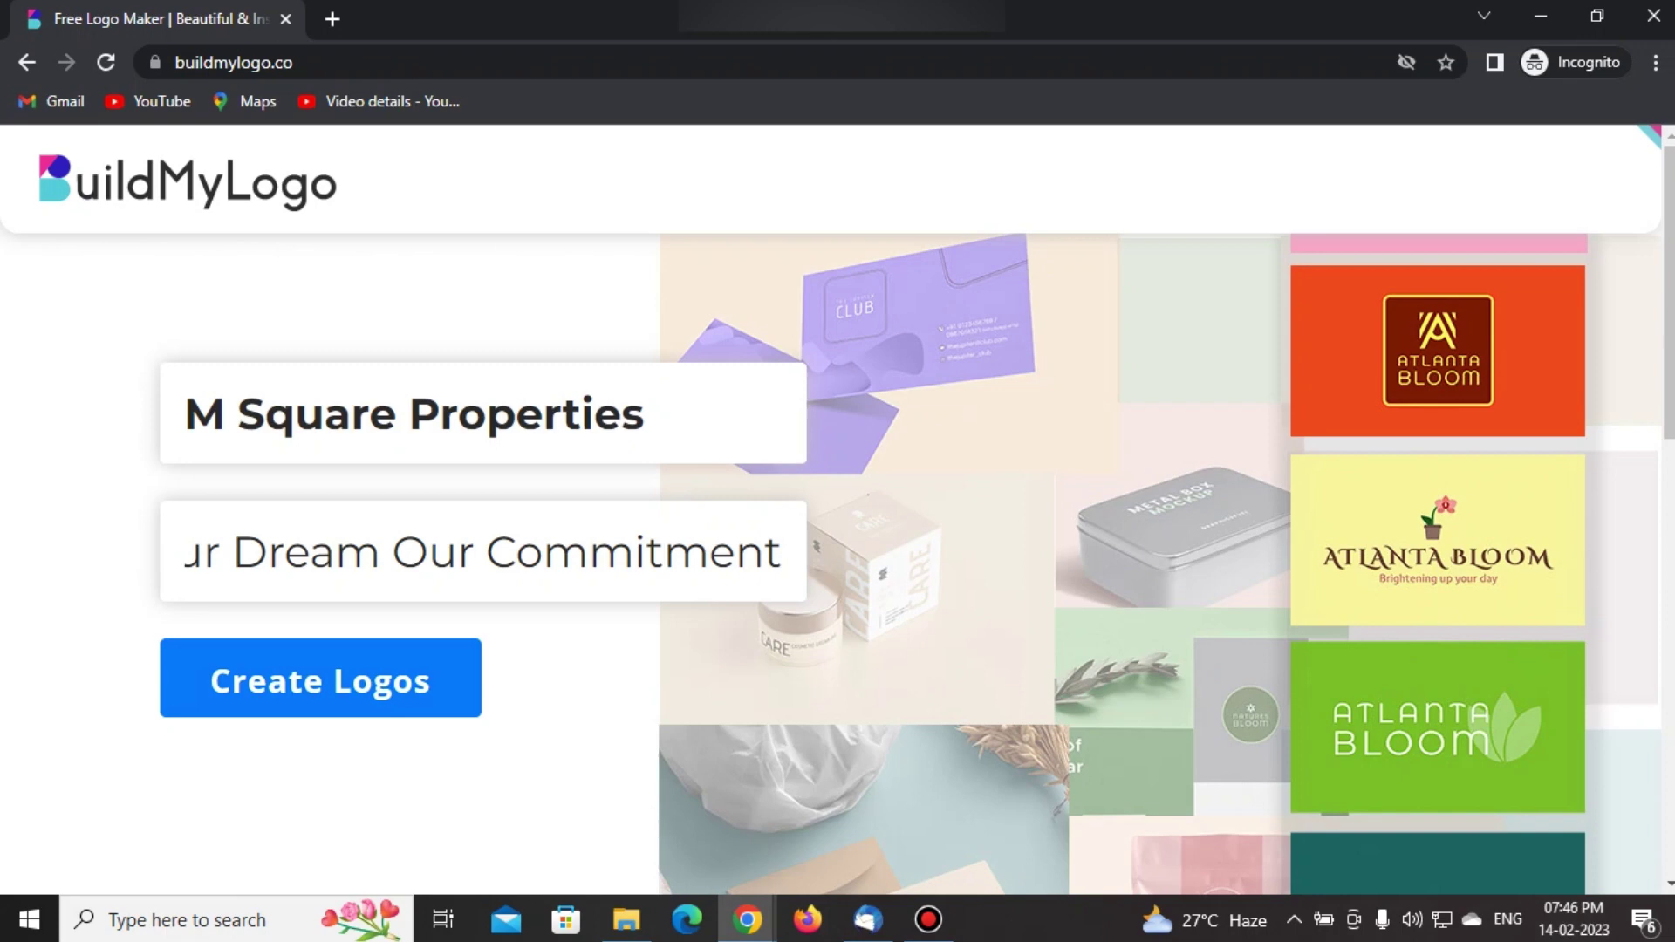
left_click_drag(335, 552, 179, 553)
left_click(320, 678)
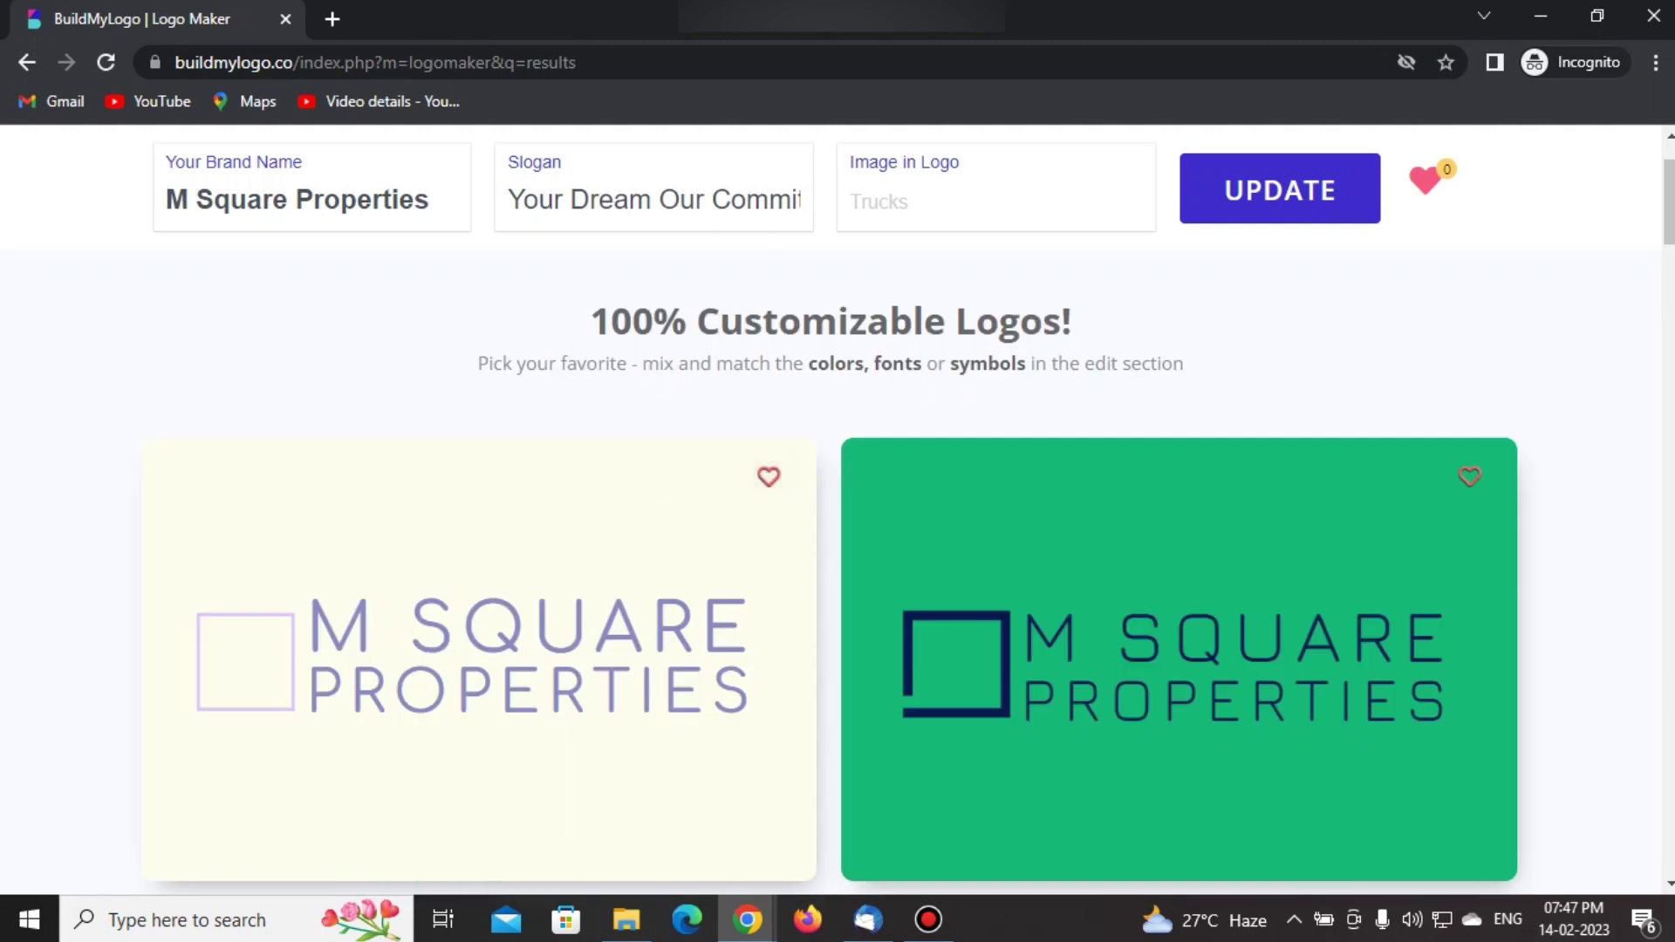
- Look through the generated logo designs for M Square Properties down to the end of the results
scroll(834, 511, "down", 3)
scroll(833, 510, "down", 10)
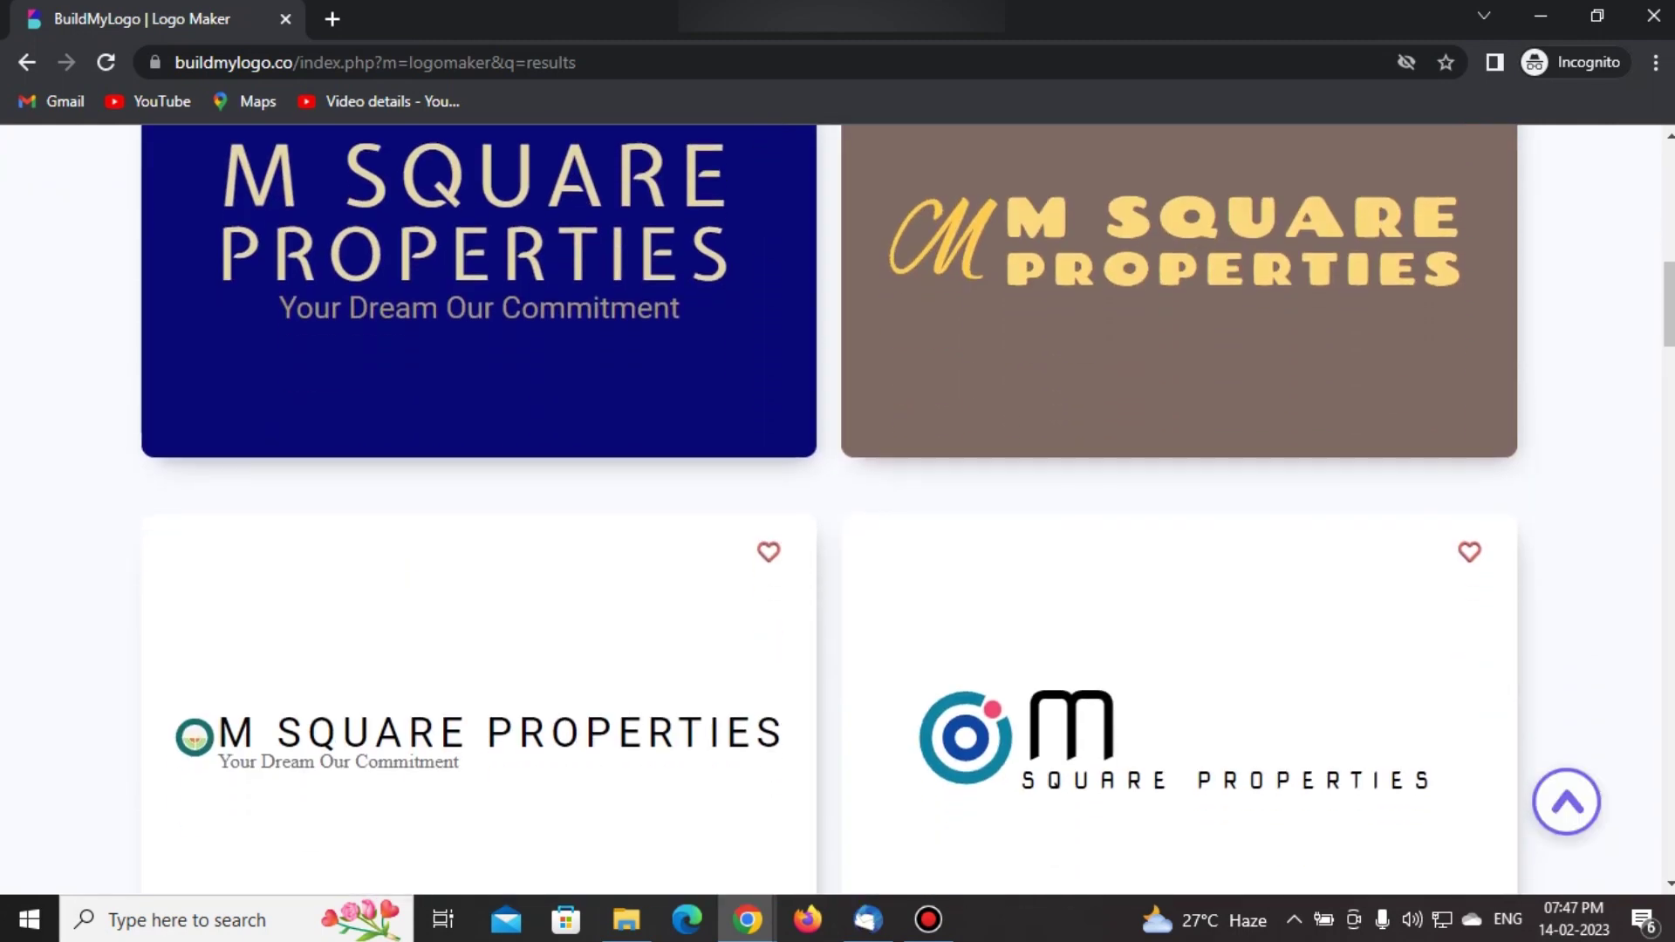
scroll(833, 511, "down", 5)
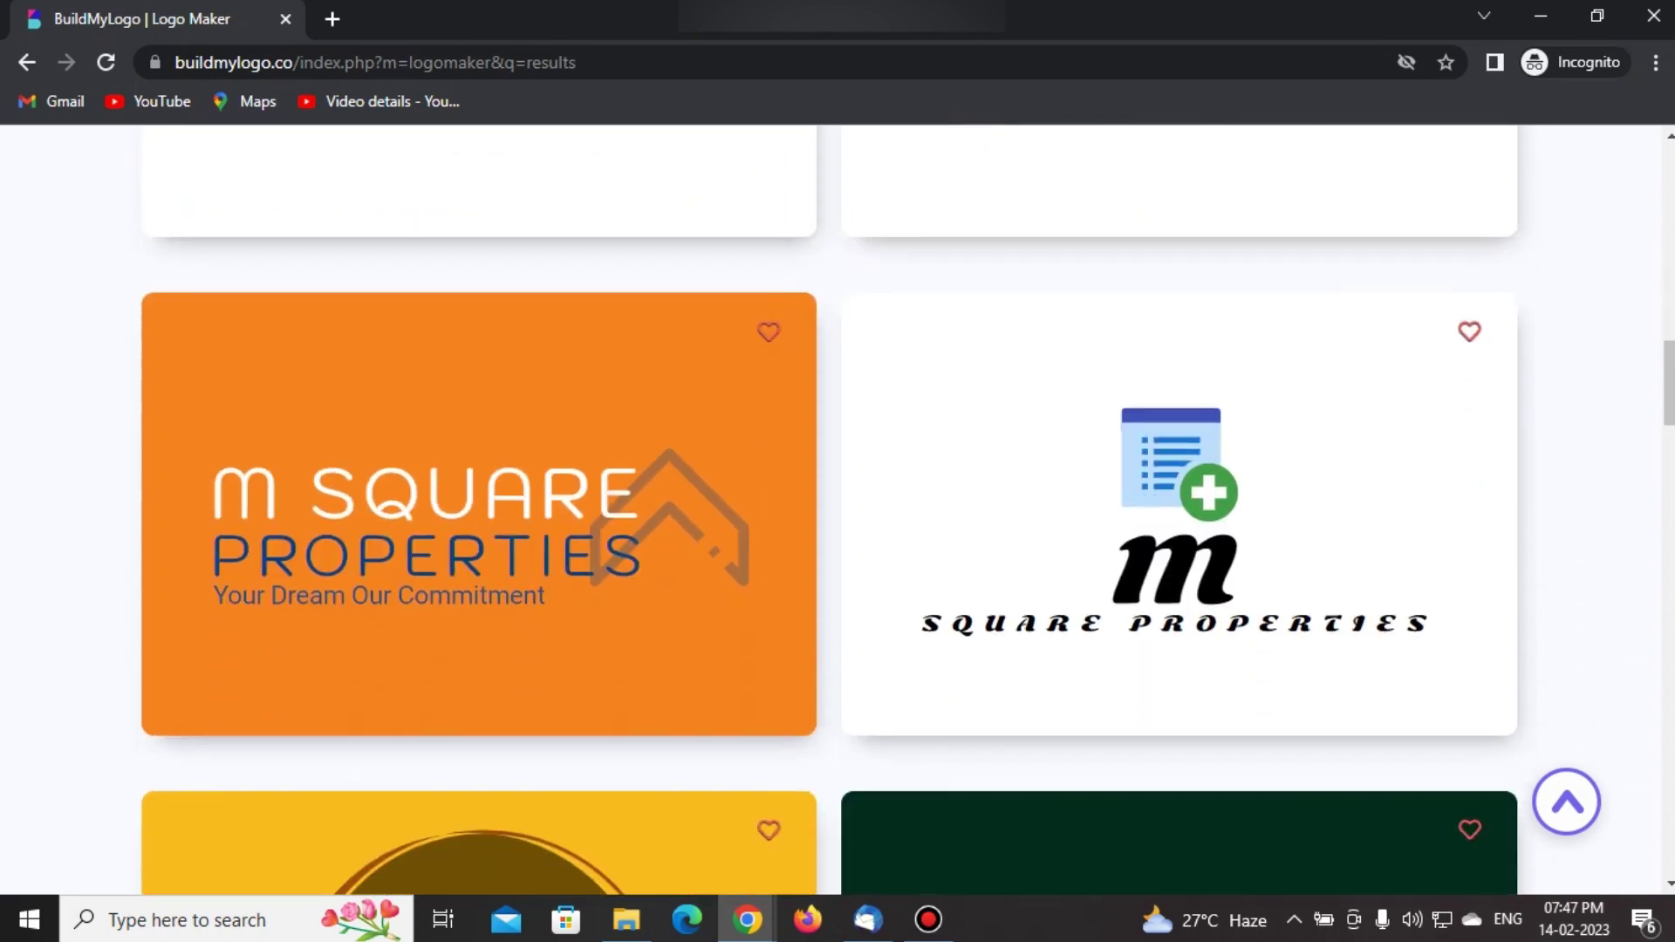
scroll(834, 510, "down", 2)
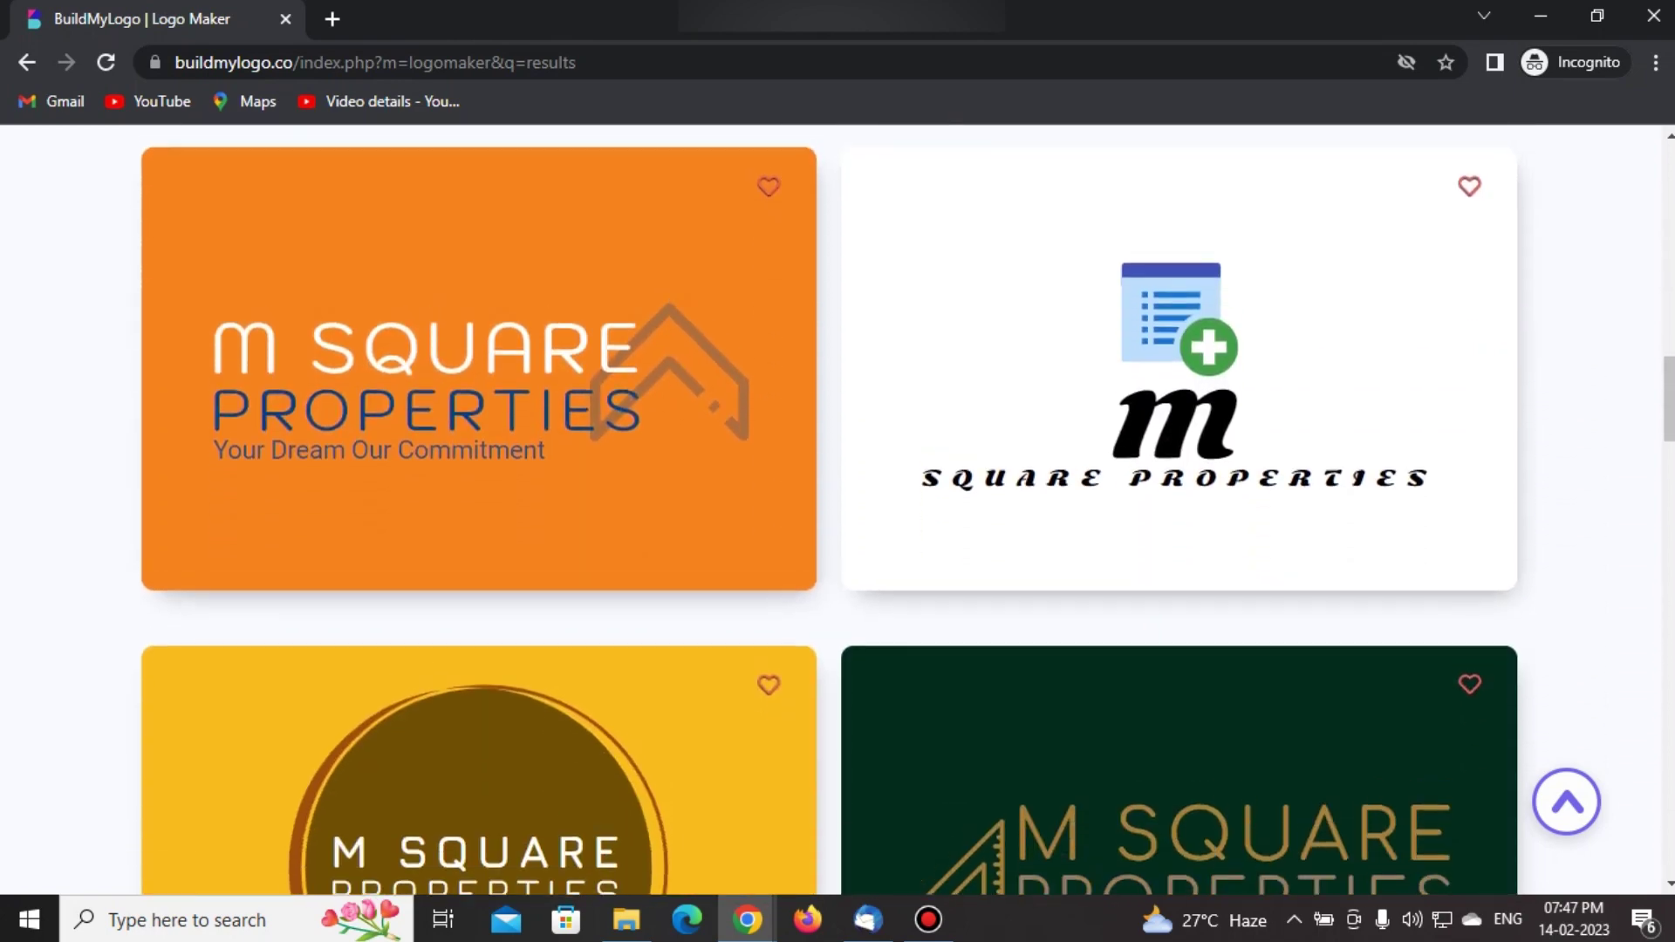
scroll(833, 510, "up", 6)
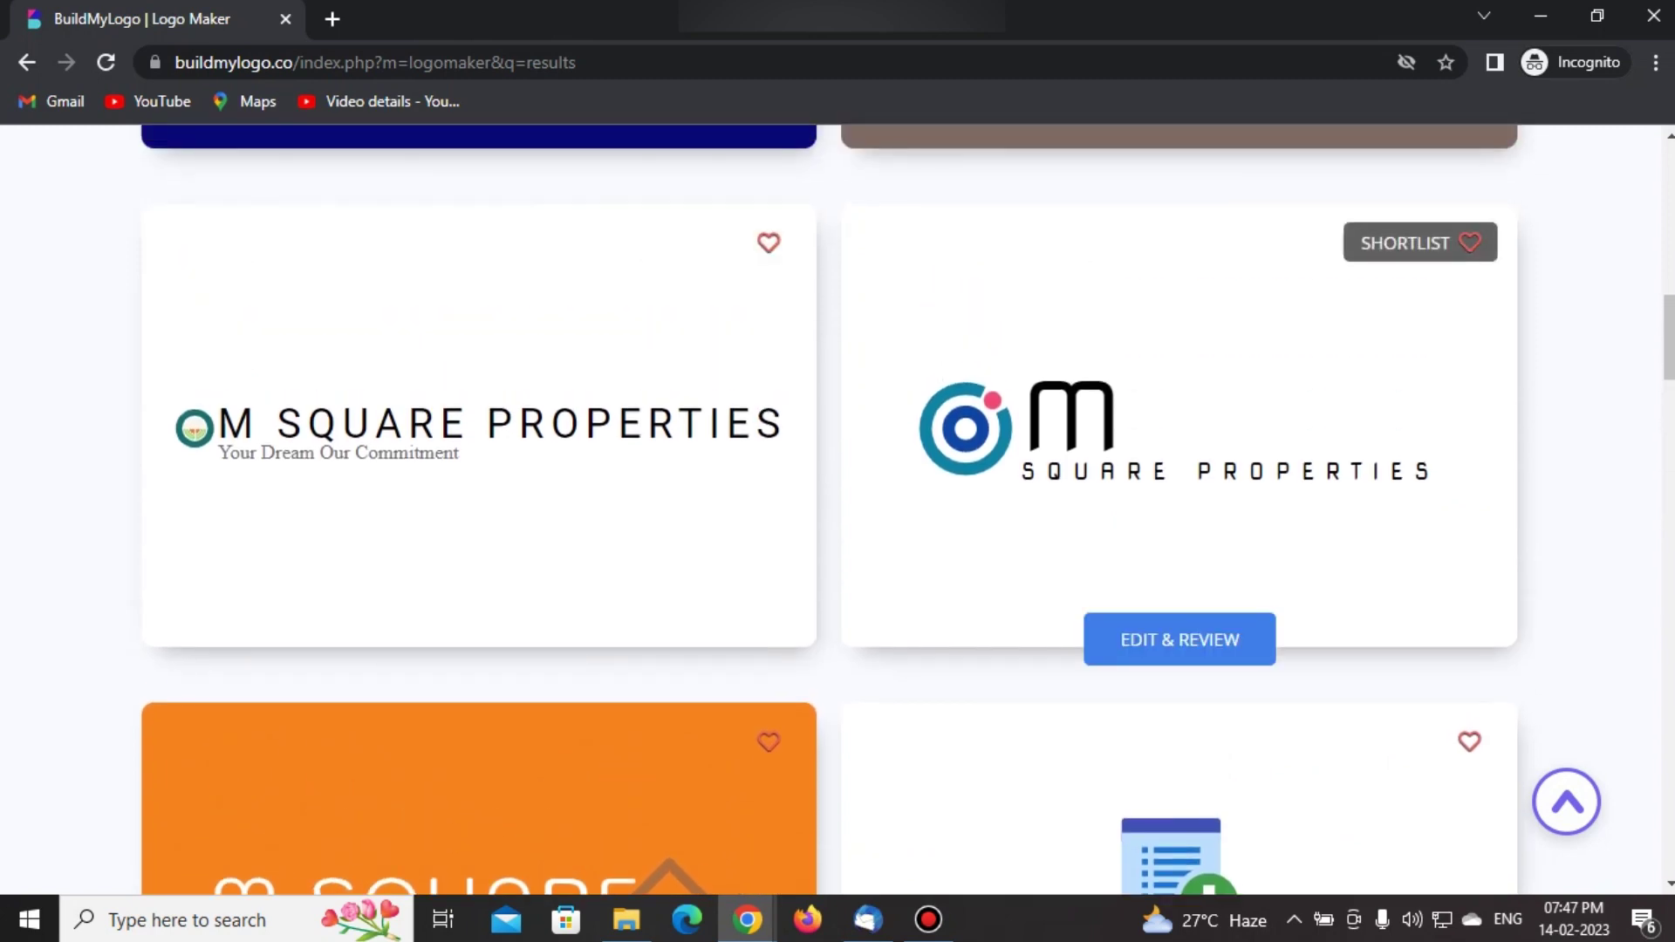
scroll(833, 510, "down", 12)
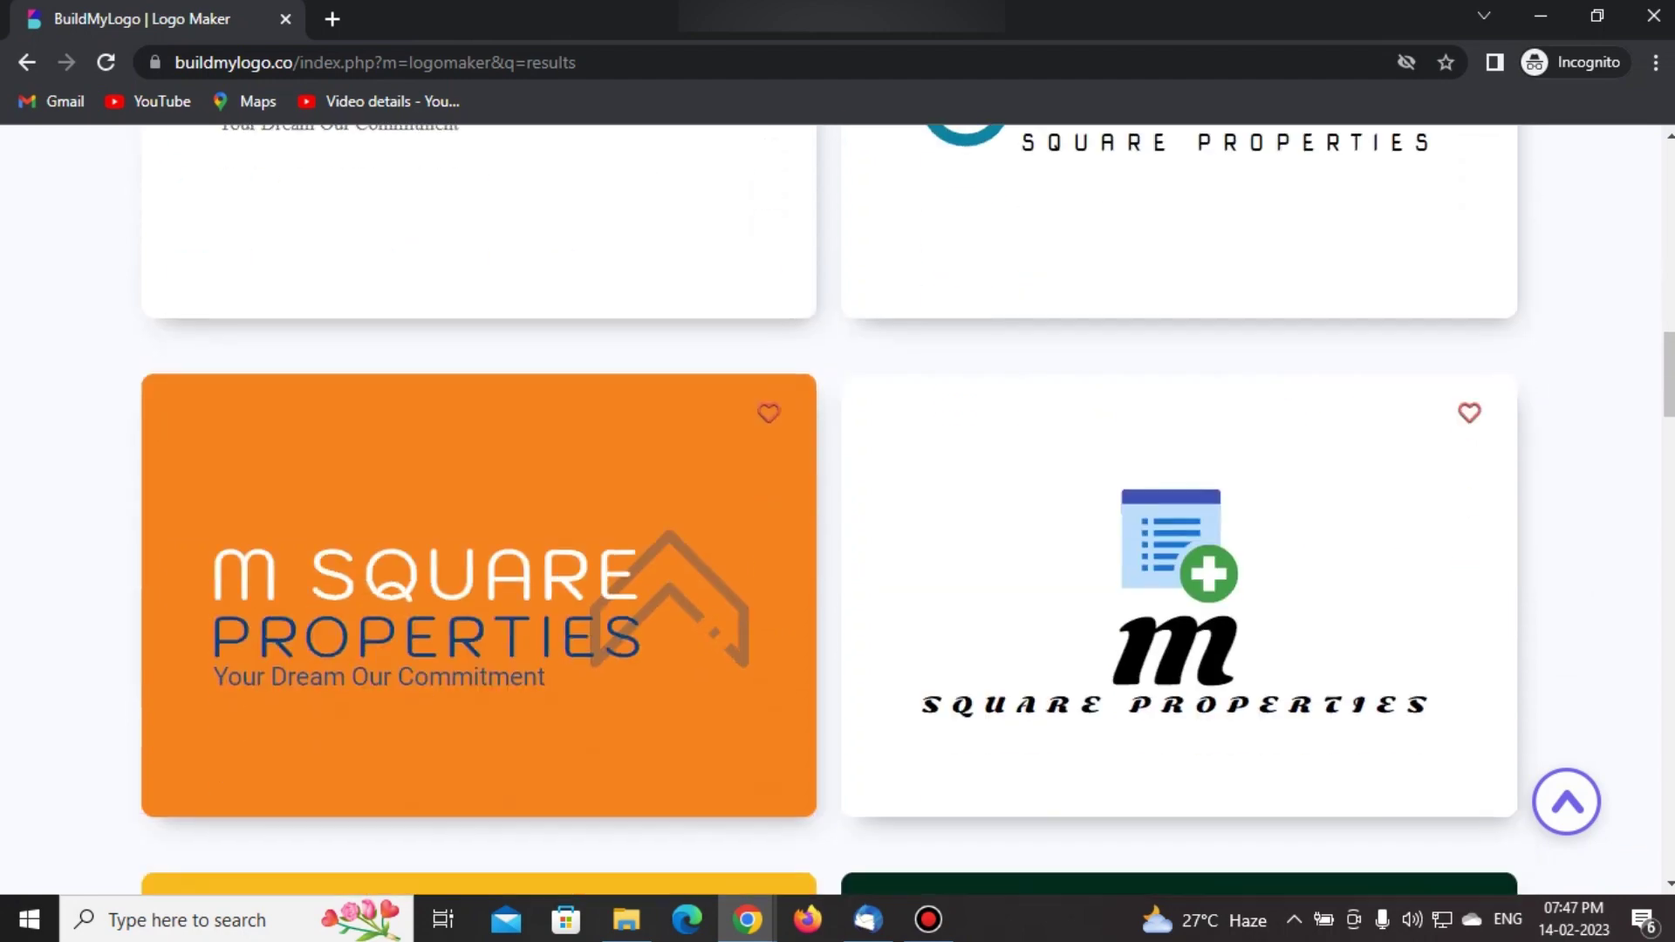
scroll(833, 510, "down", 15)
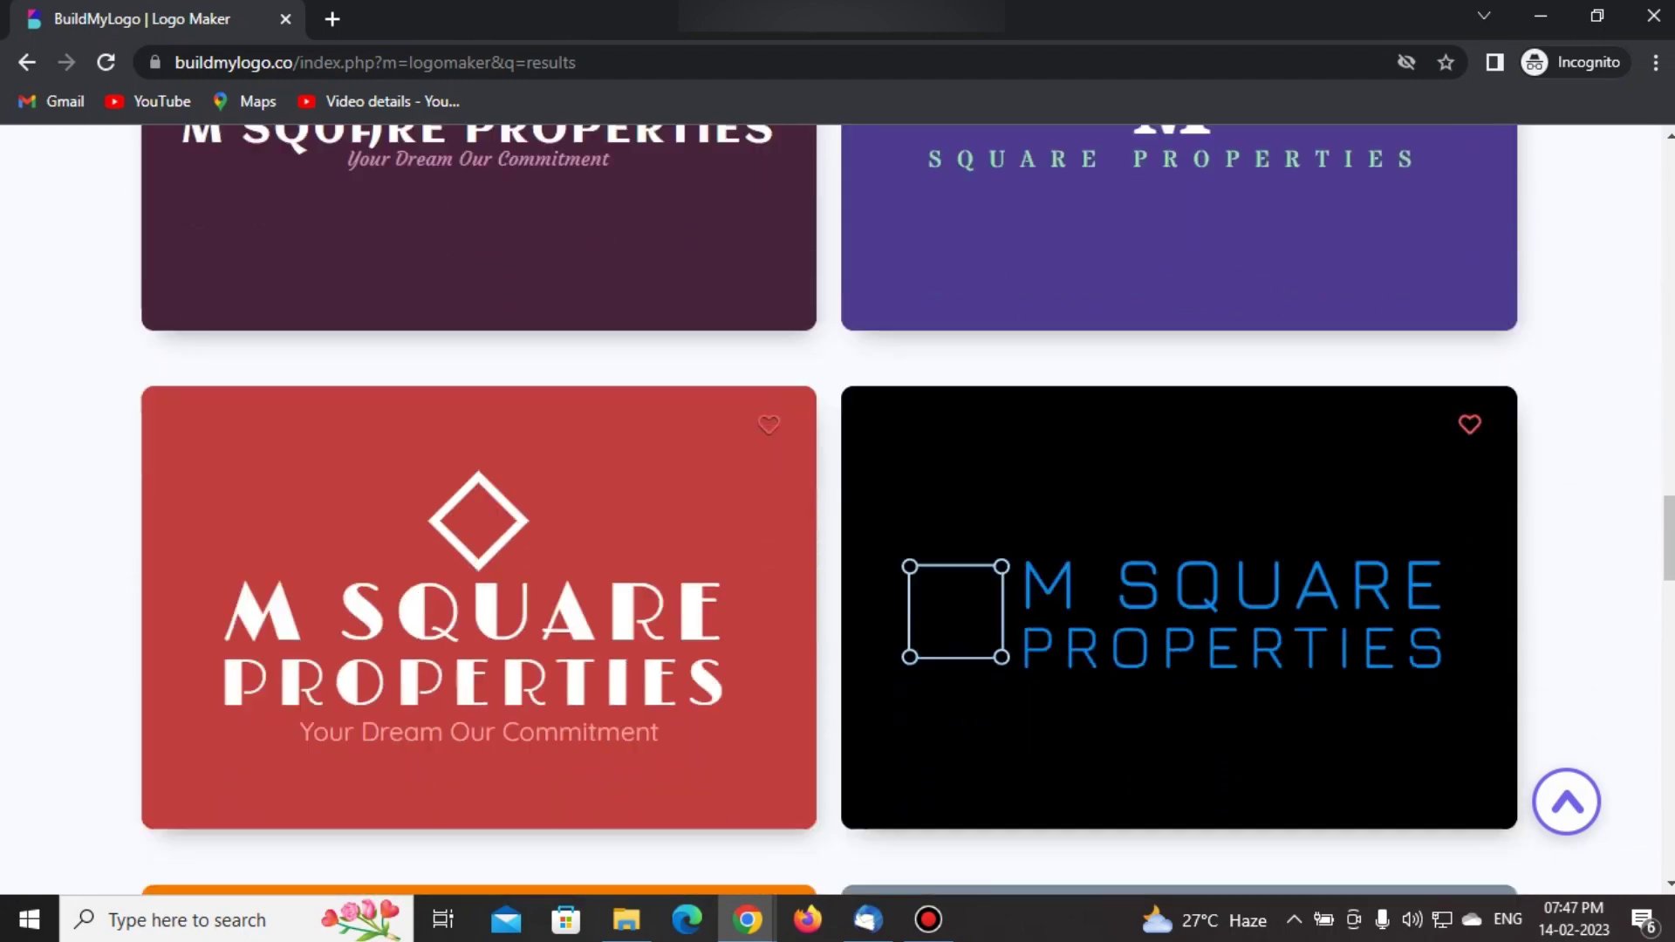
scroll(834, 511, "down", 7)
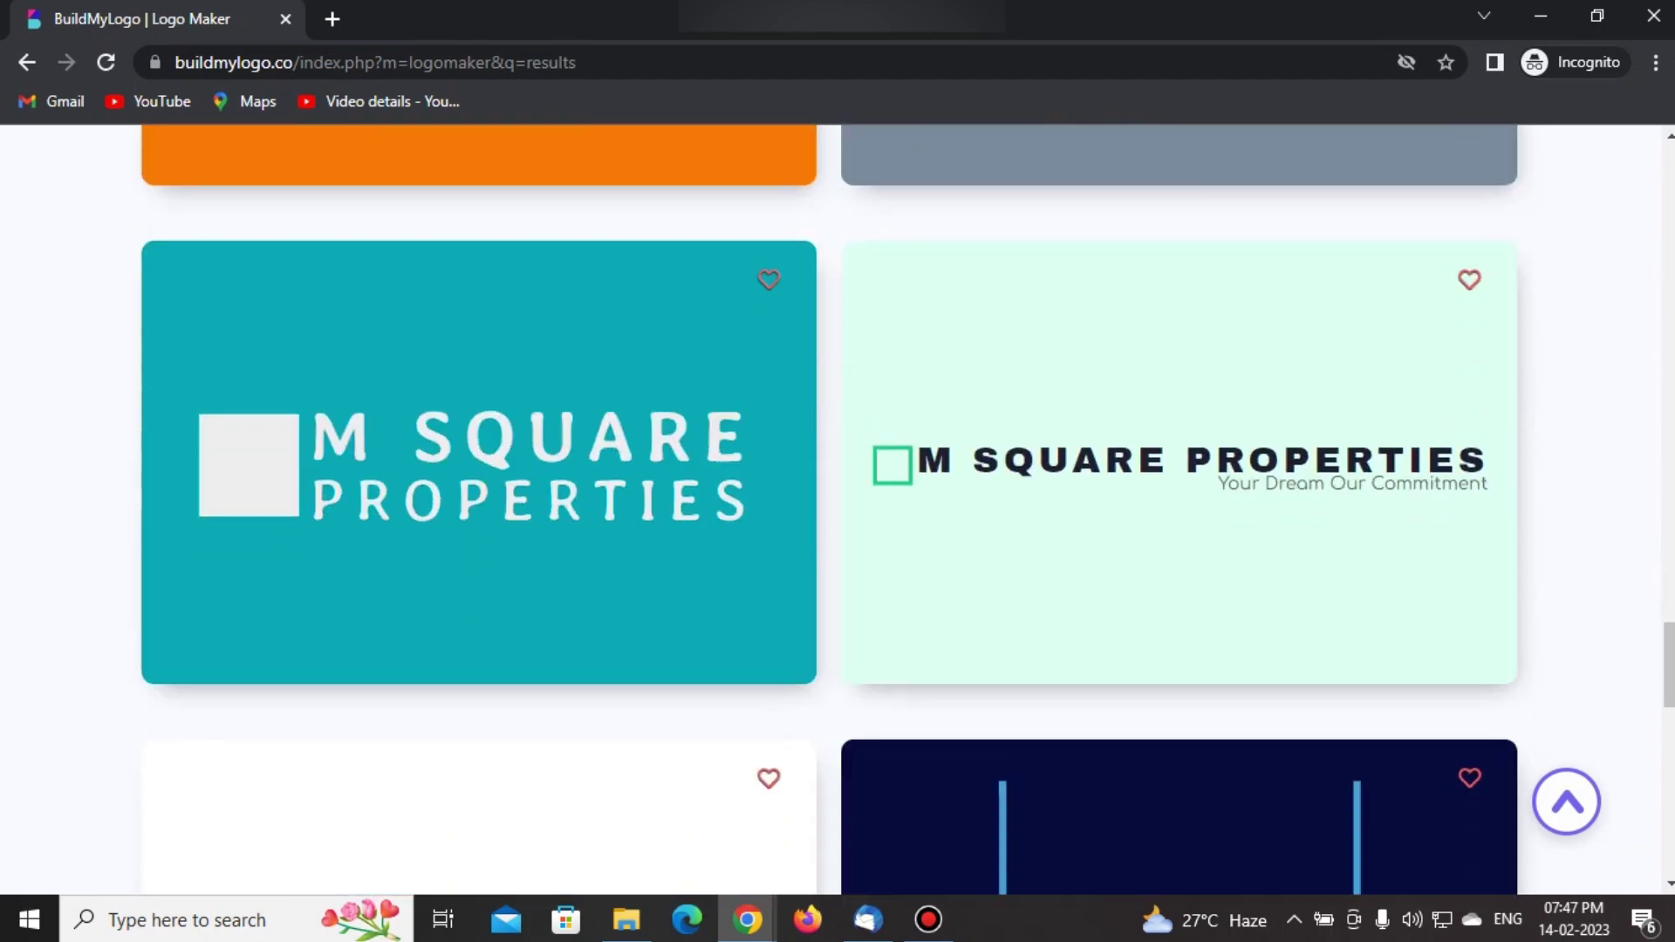
scroll(834, 510, "down", 3)
scroll(833, 511, "up", 2)
scroll(834, 510, "down", 2)
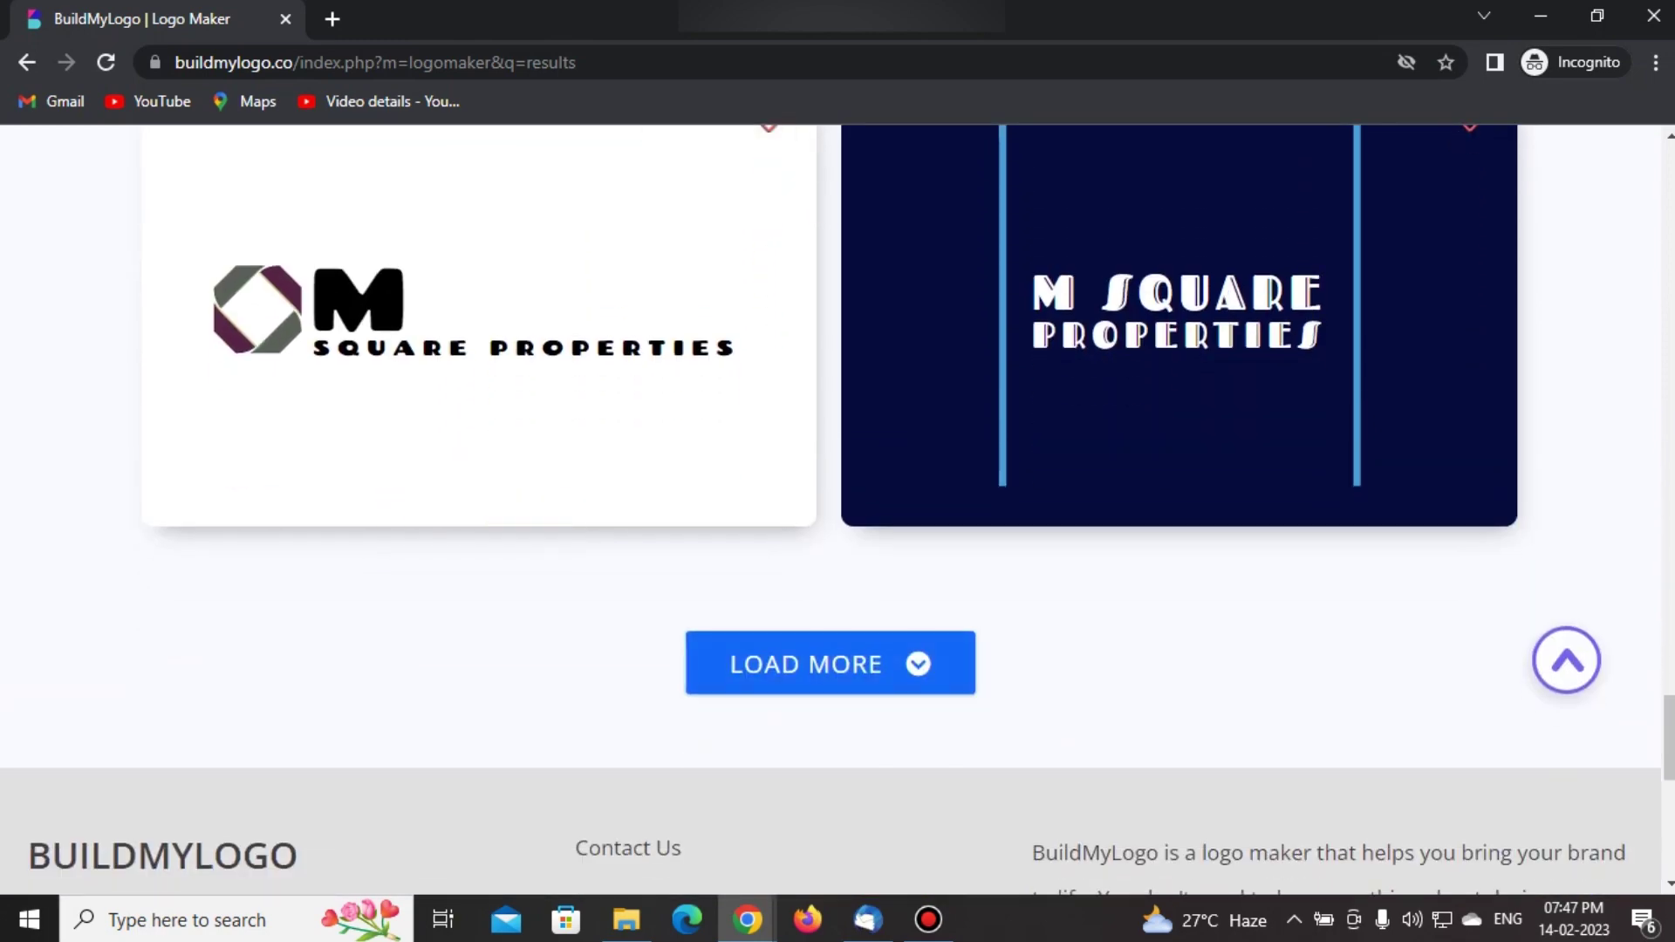
- Load more logo designs and compare the additional suggestions with the earlier ones
left_click(830, 663)
scroll(830, 663, "down", 5)
scroll(833, 510, "down", 10)
scroll(833, 510, "down", 7)
scroll(611, 419, "up", 2)
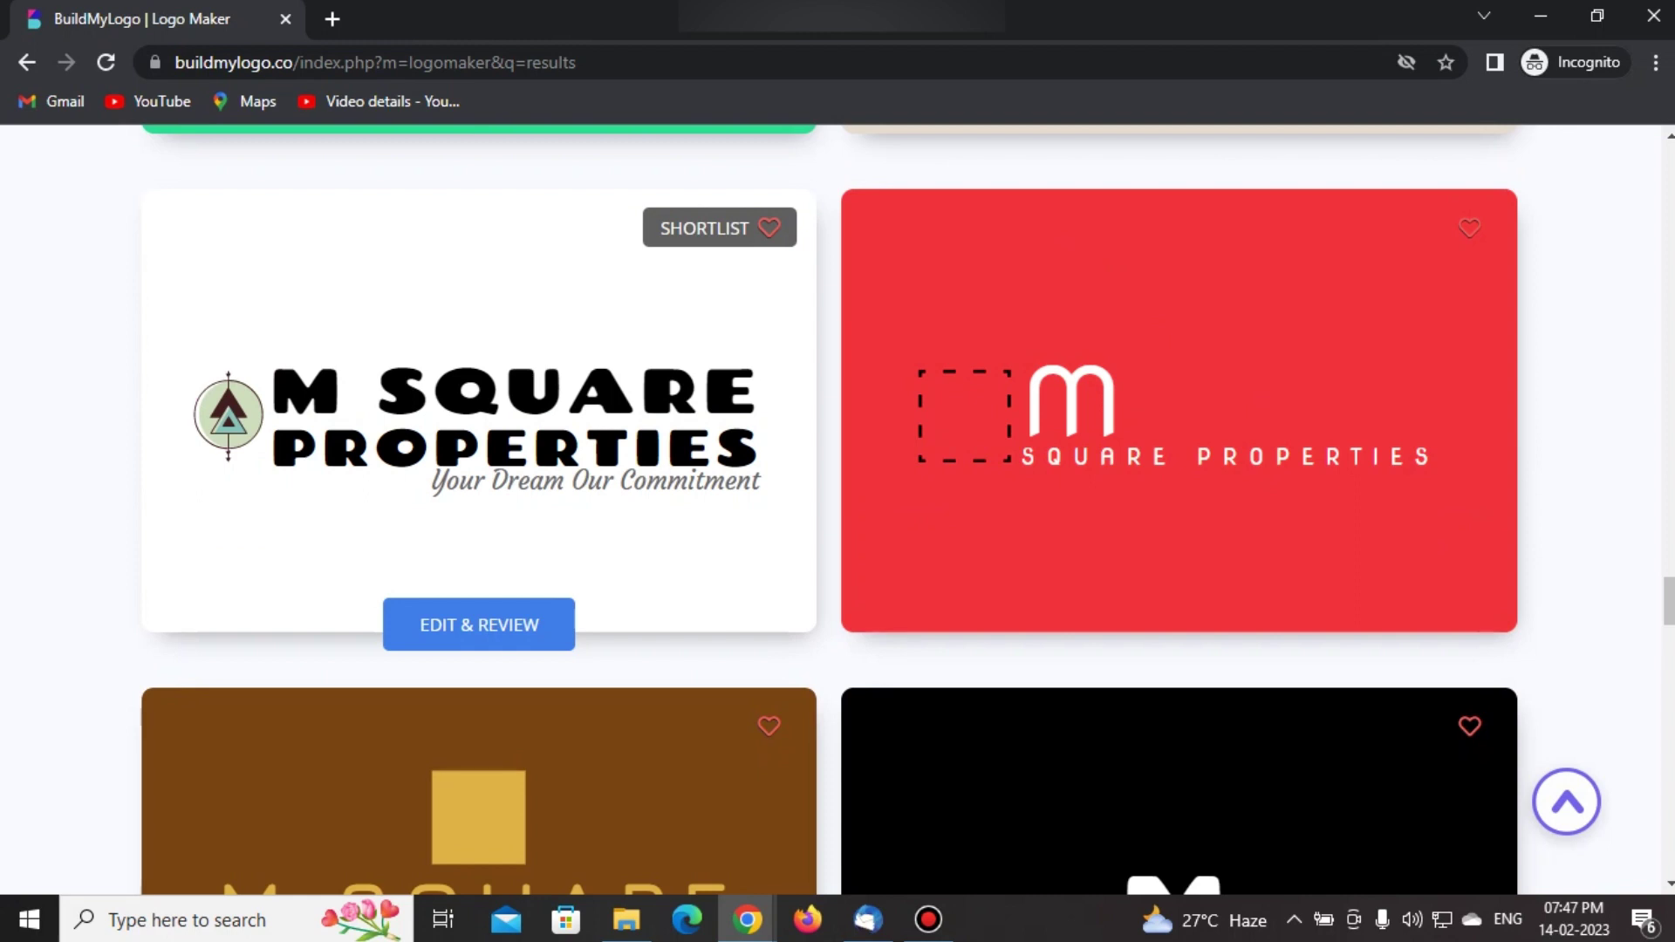
scroll(833, 510, "up", 15)
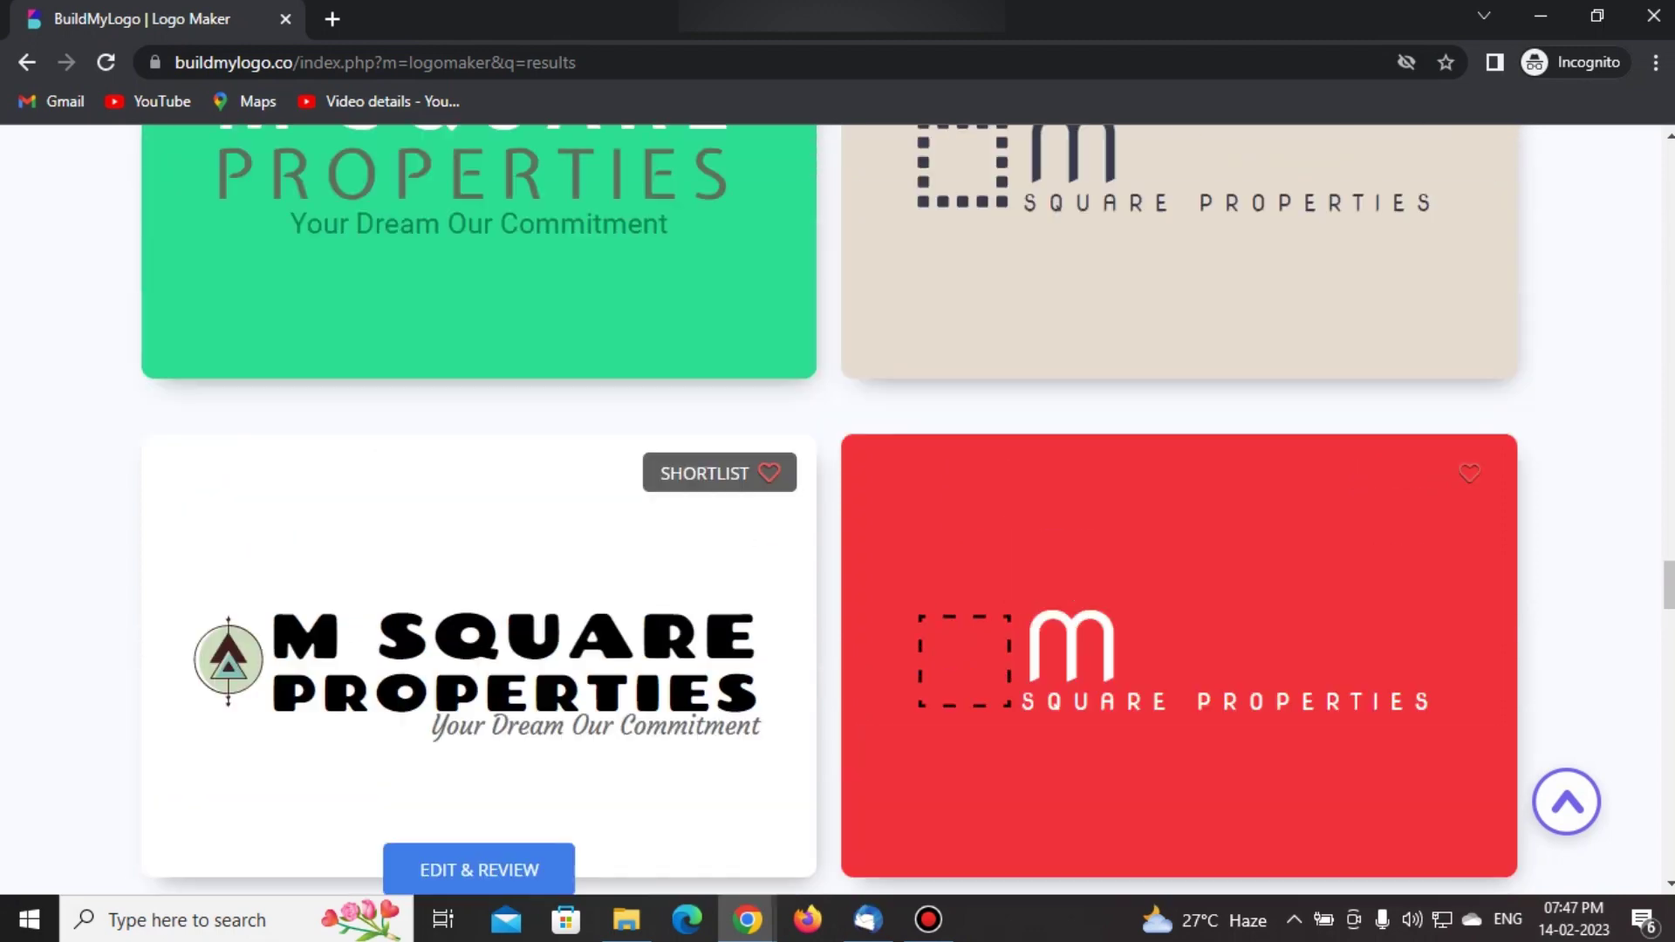
scroll(480, 698, "up", 13)
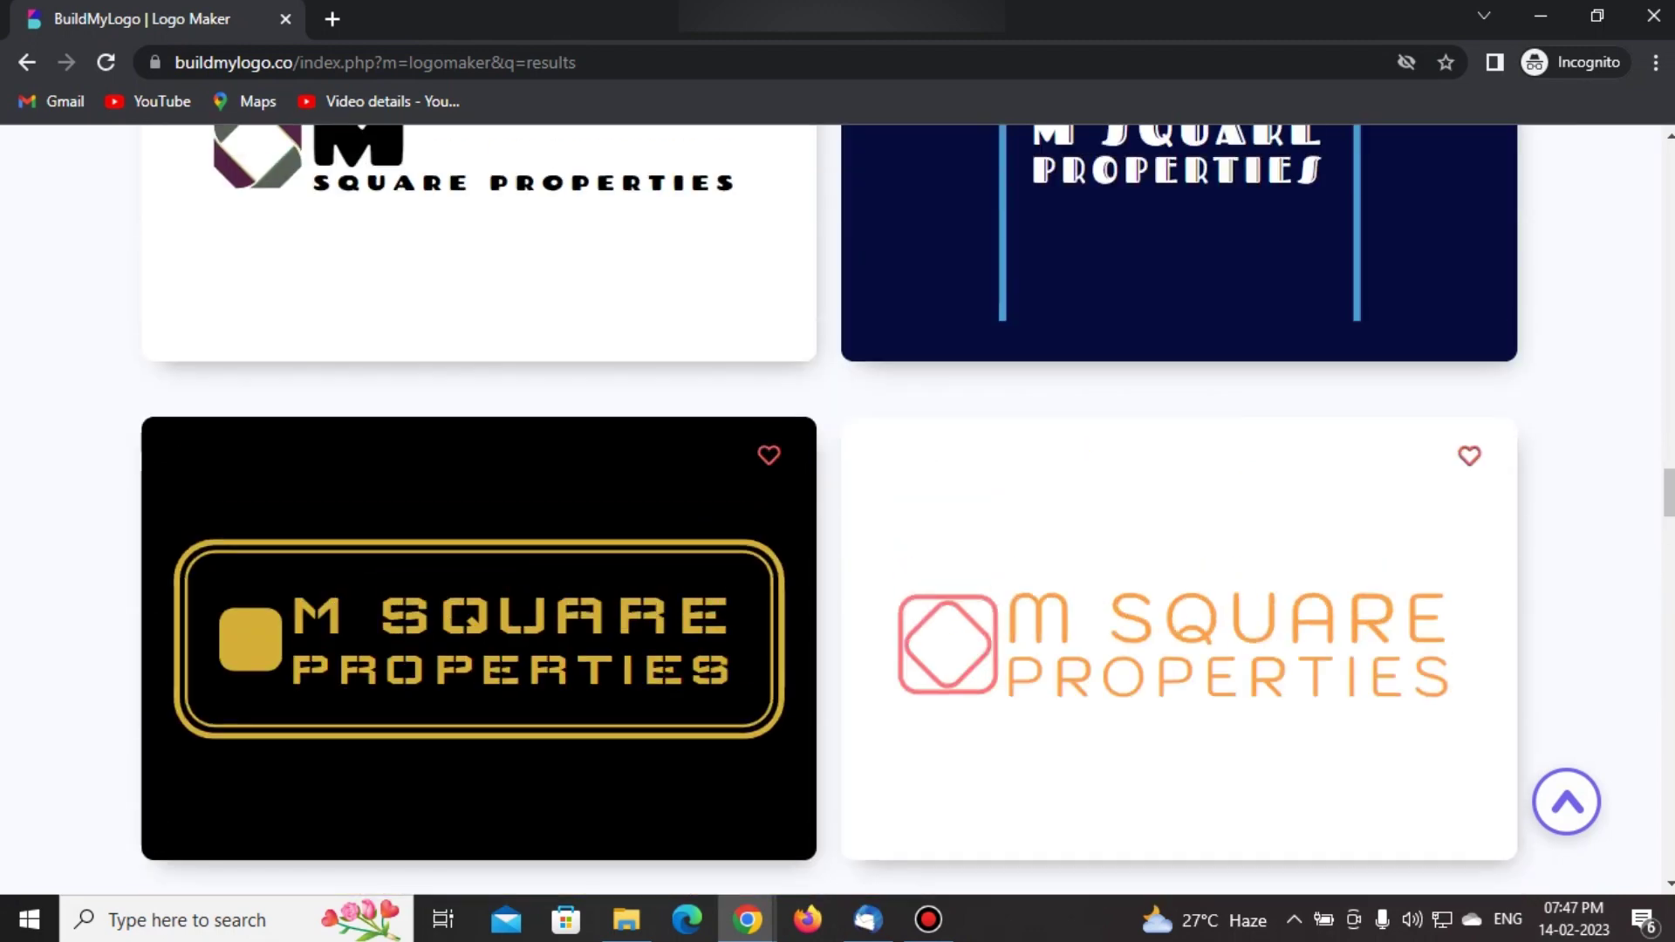
scroll(480, 698, "up", 18)
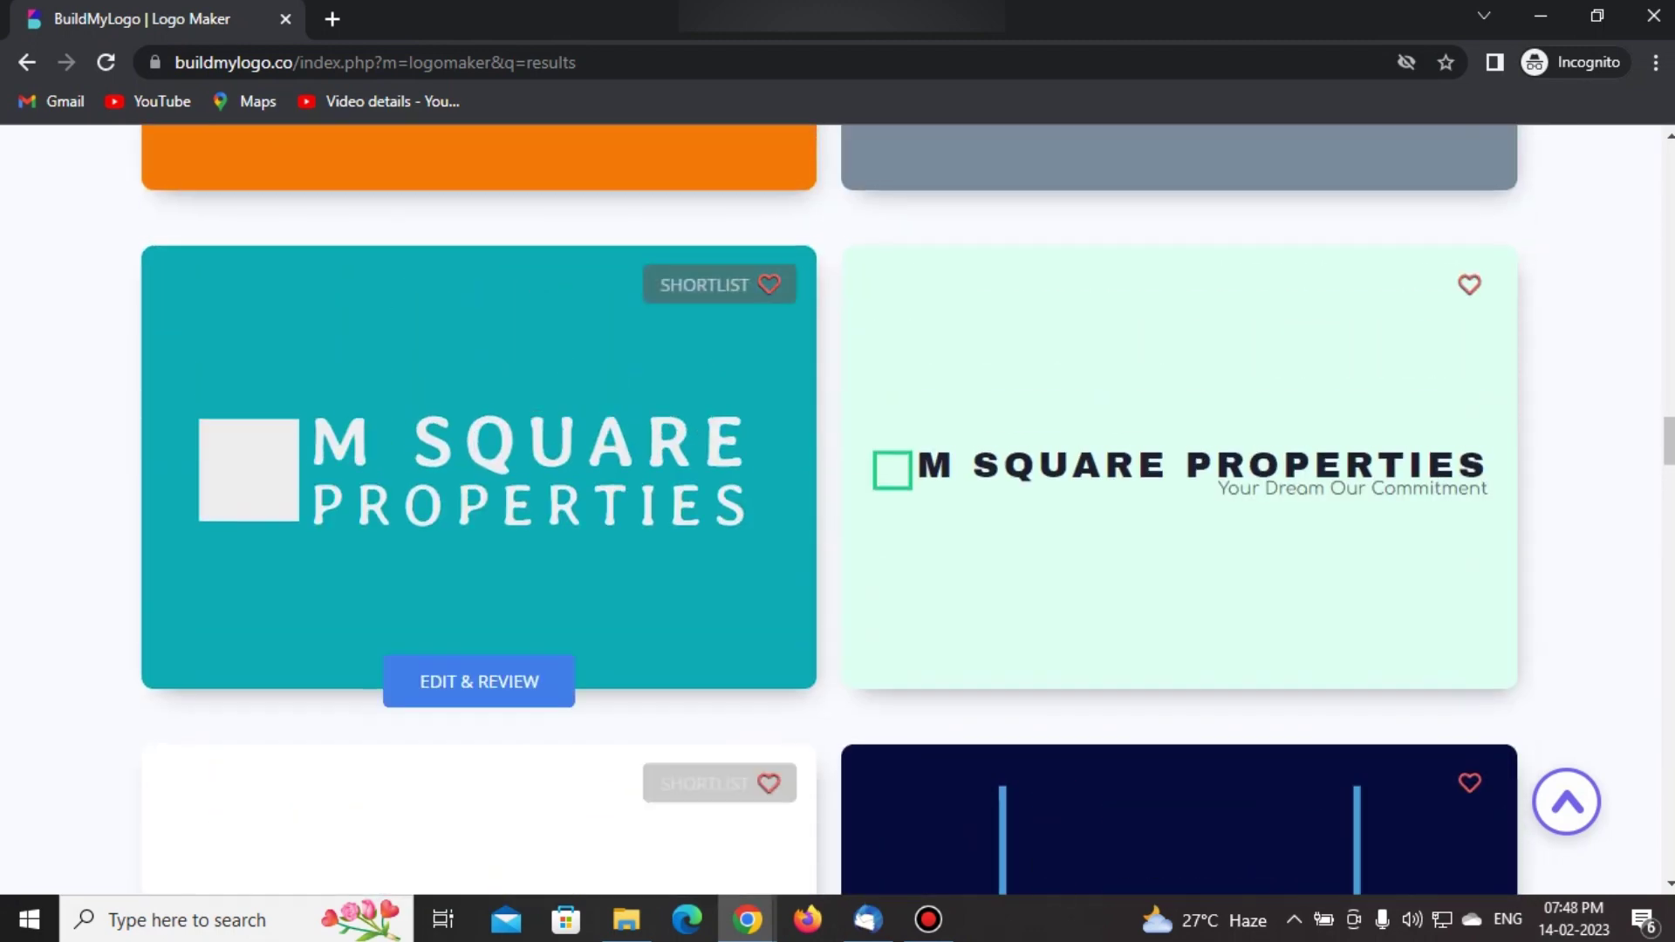
- Set the logo image keyword to "building" and update the logo results
scroll(479, 698, "up", 20)
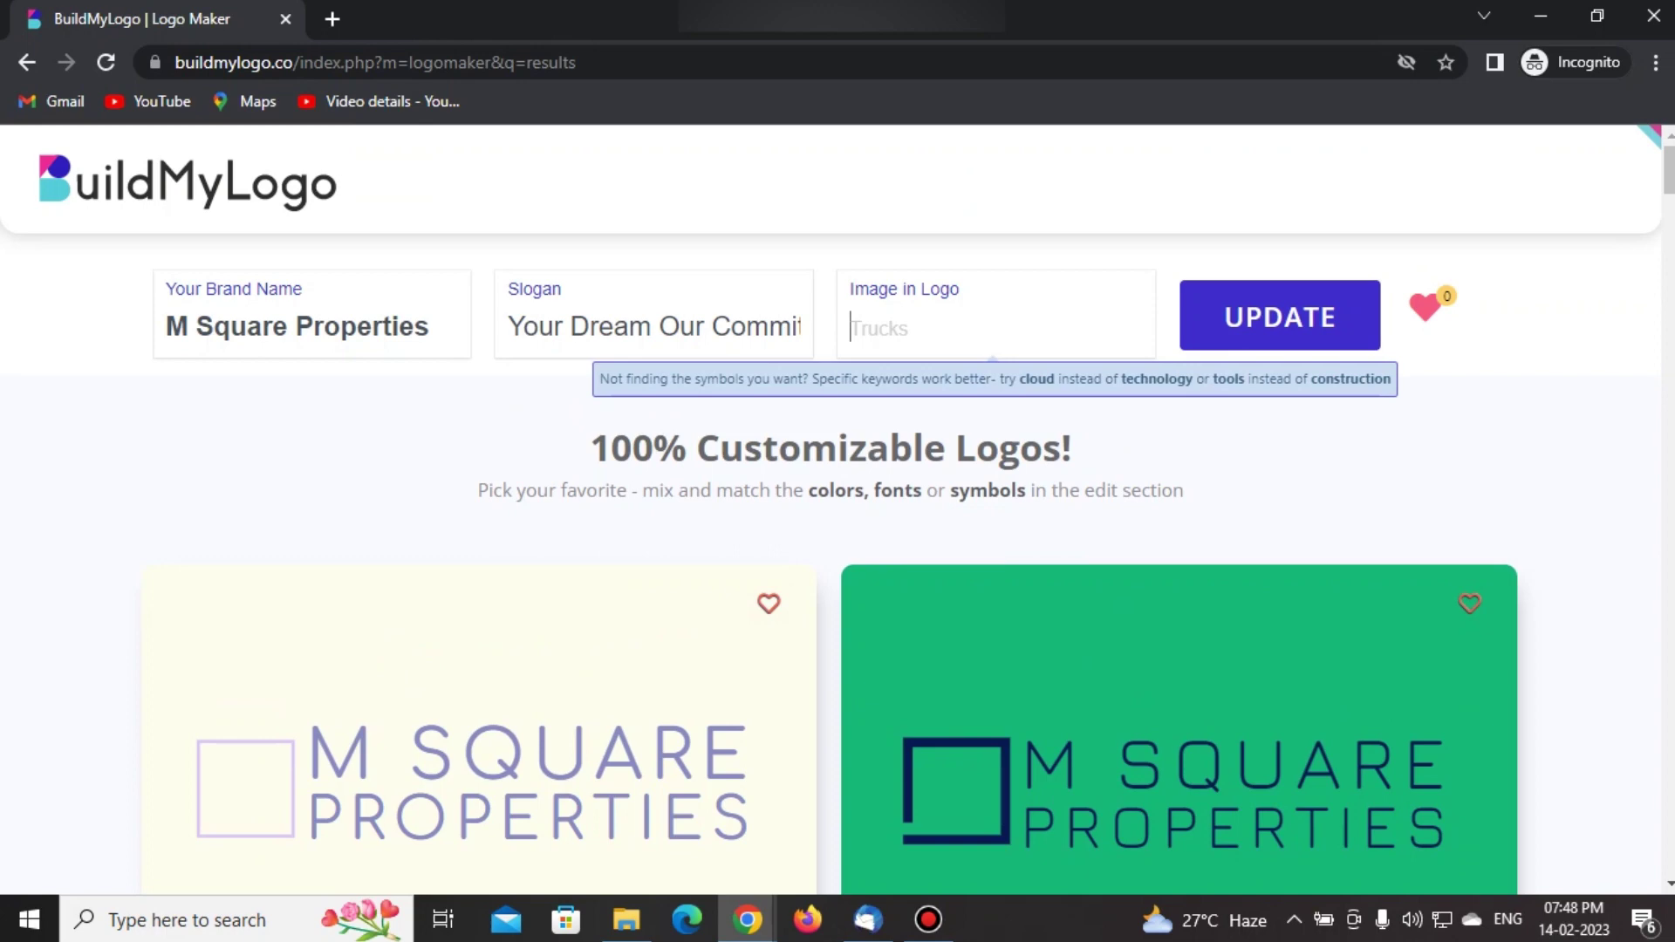
type("building")
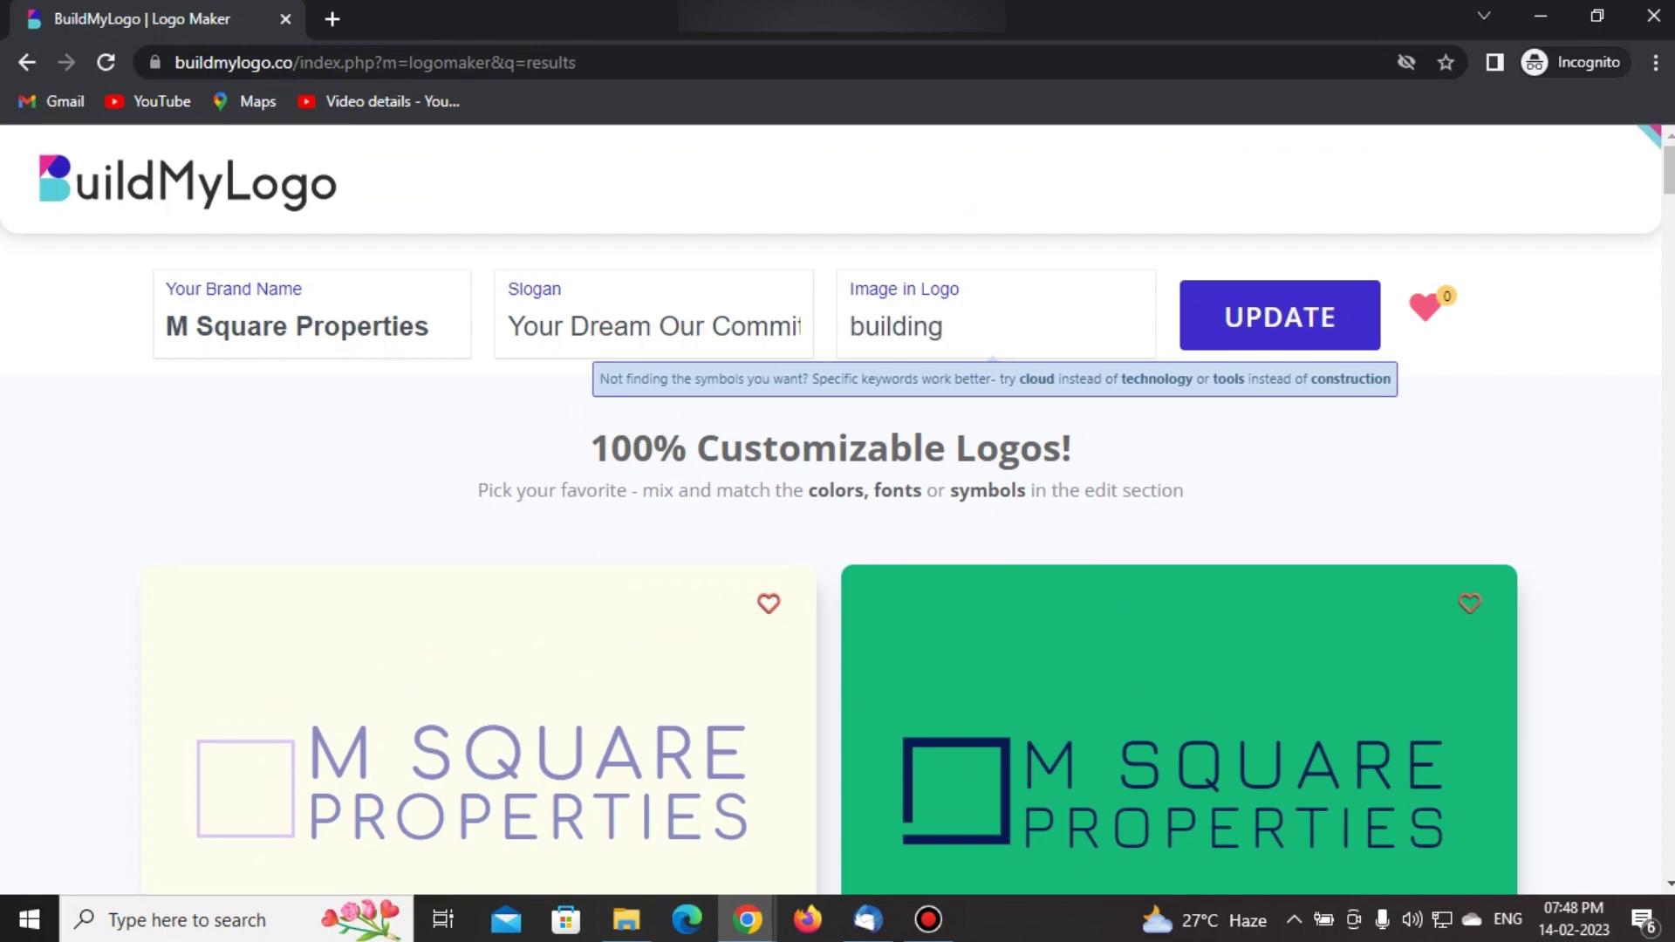
key("Return")
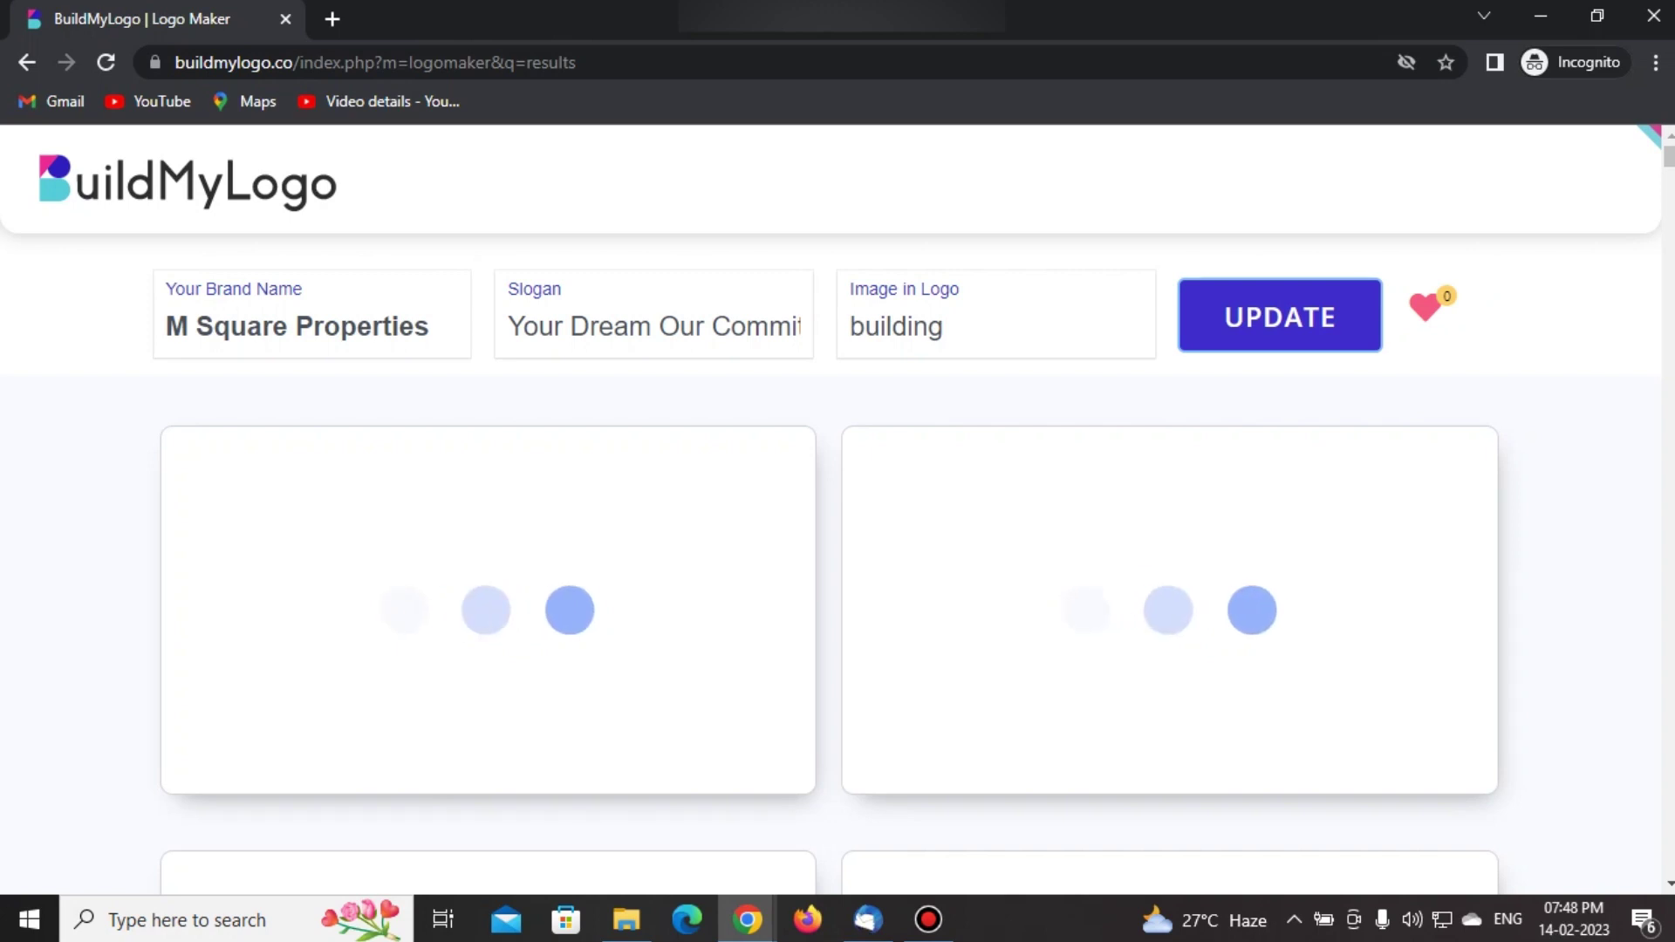
- Examine the updated logo designs based on the building keyword through to the end of the list
scroll(480, 523, "down", 4)
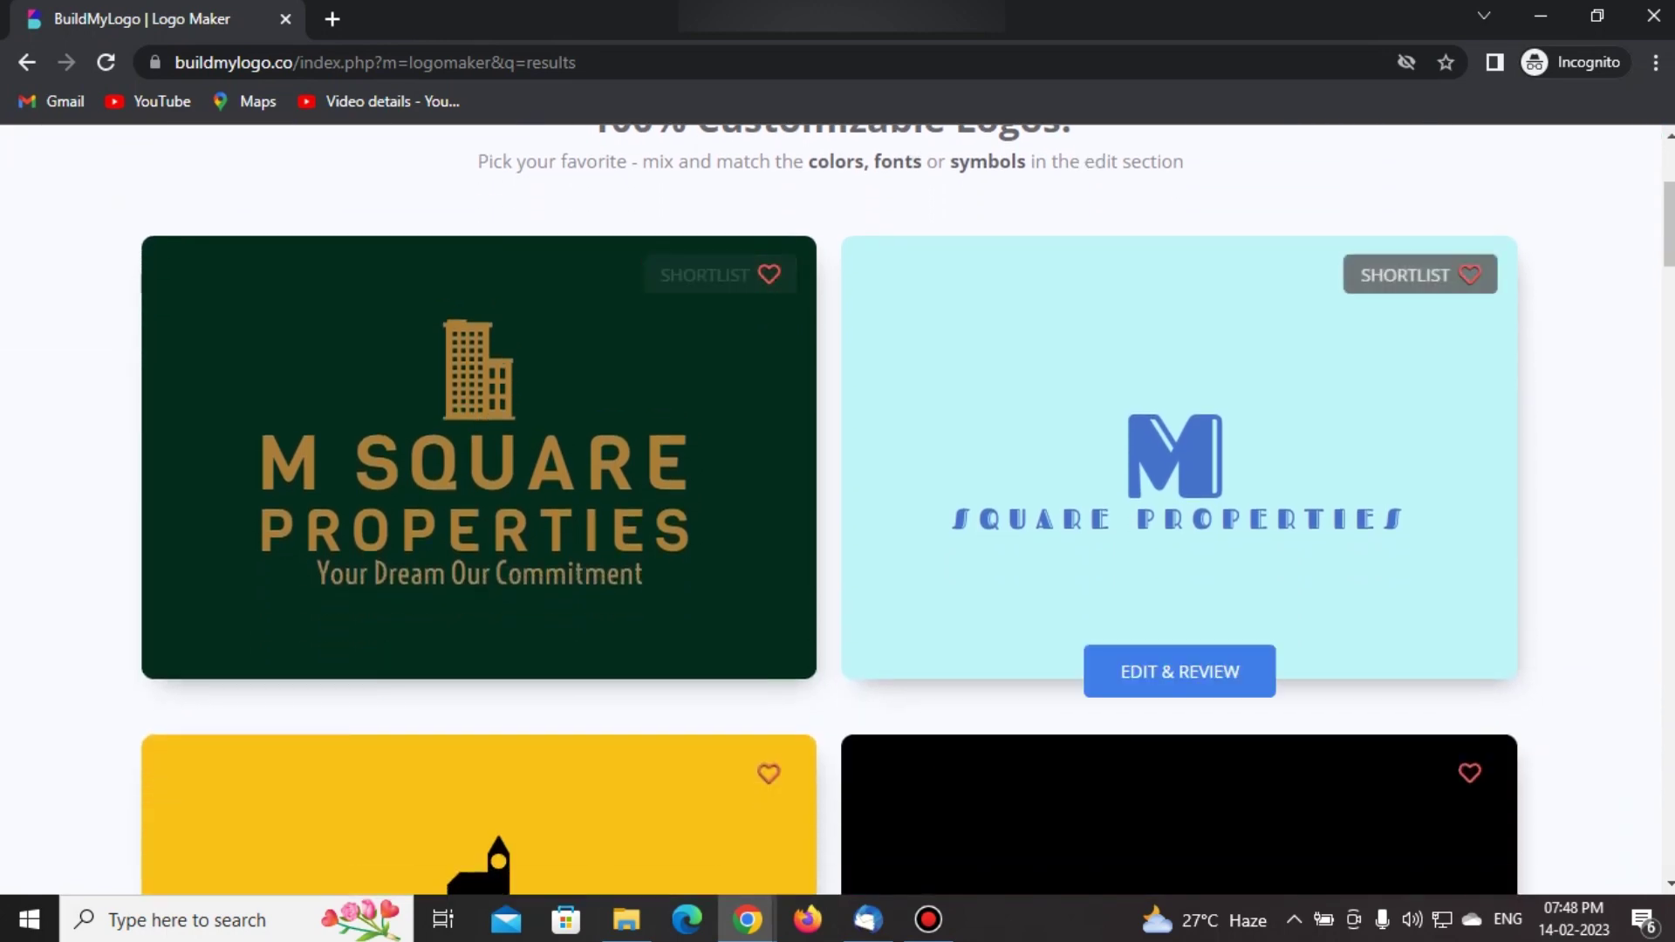
scroll(829, 506, "down", 3)
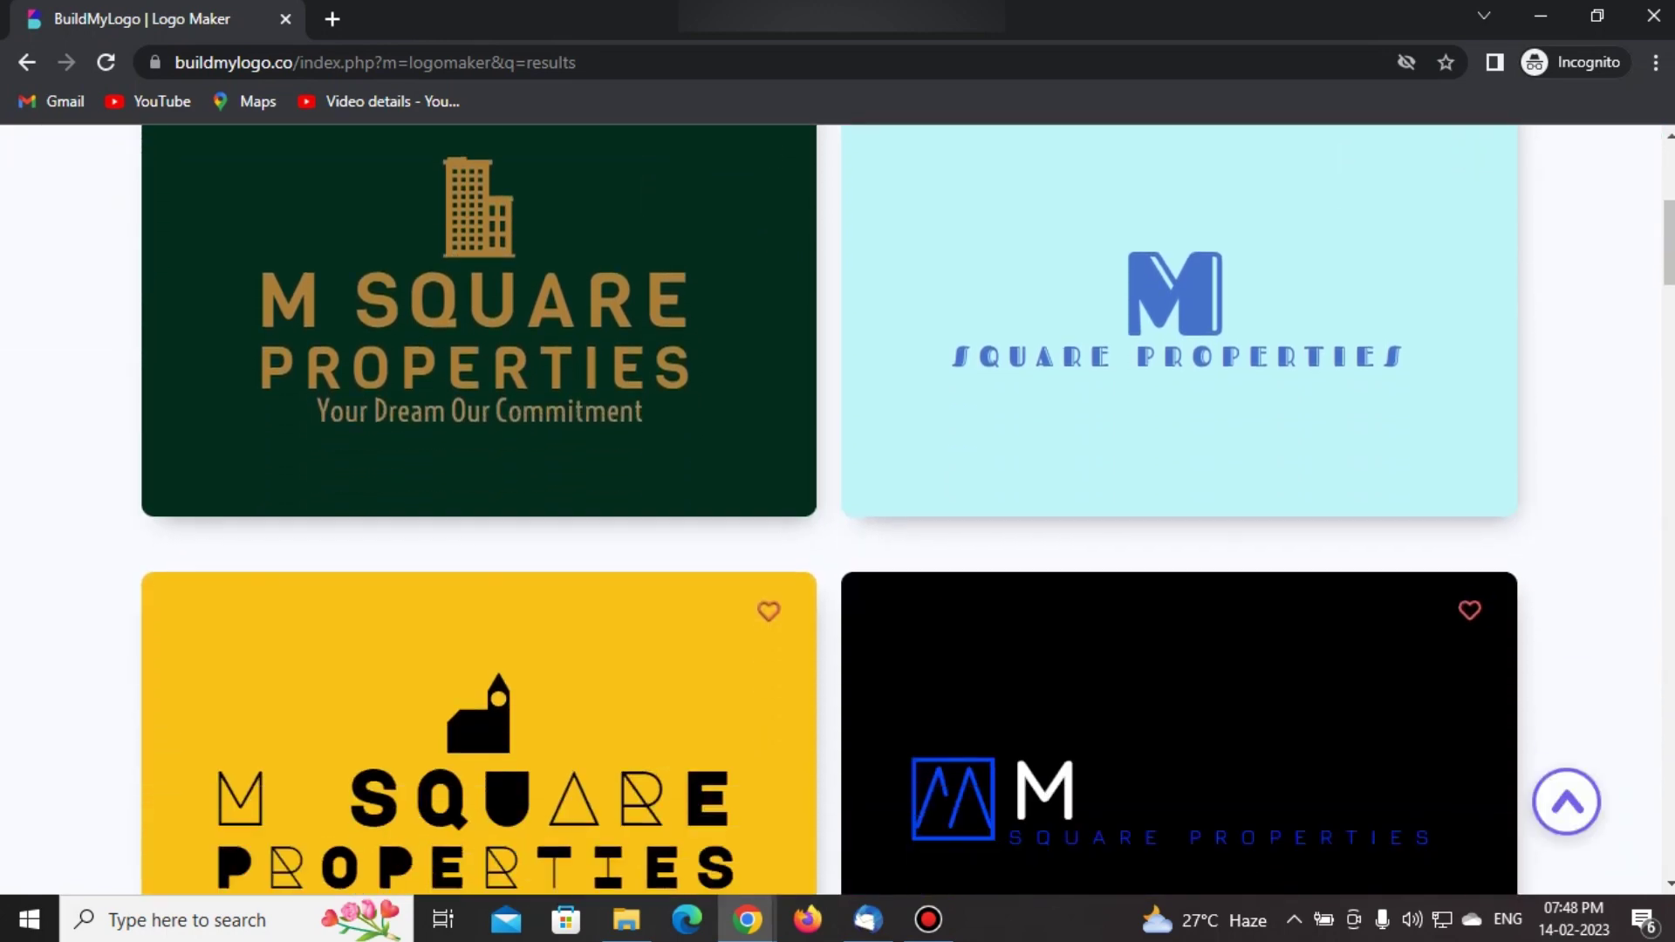
scroll(829, 506, "down", 6)
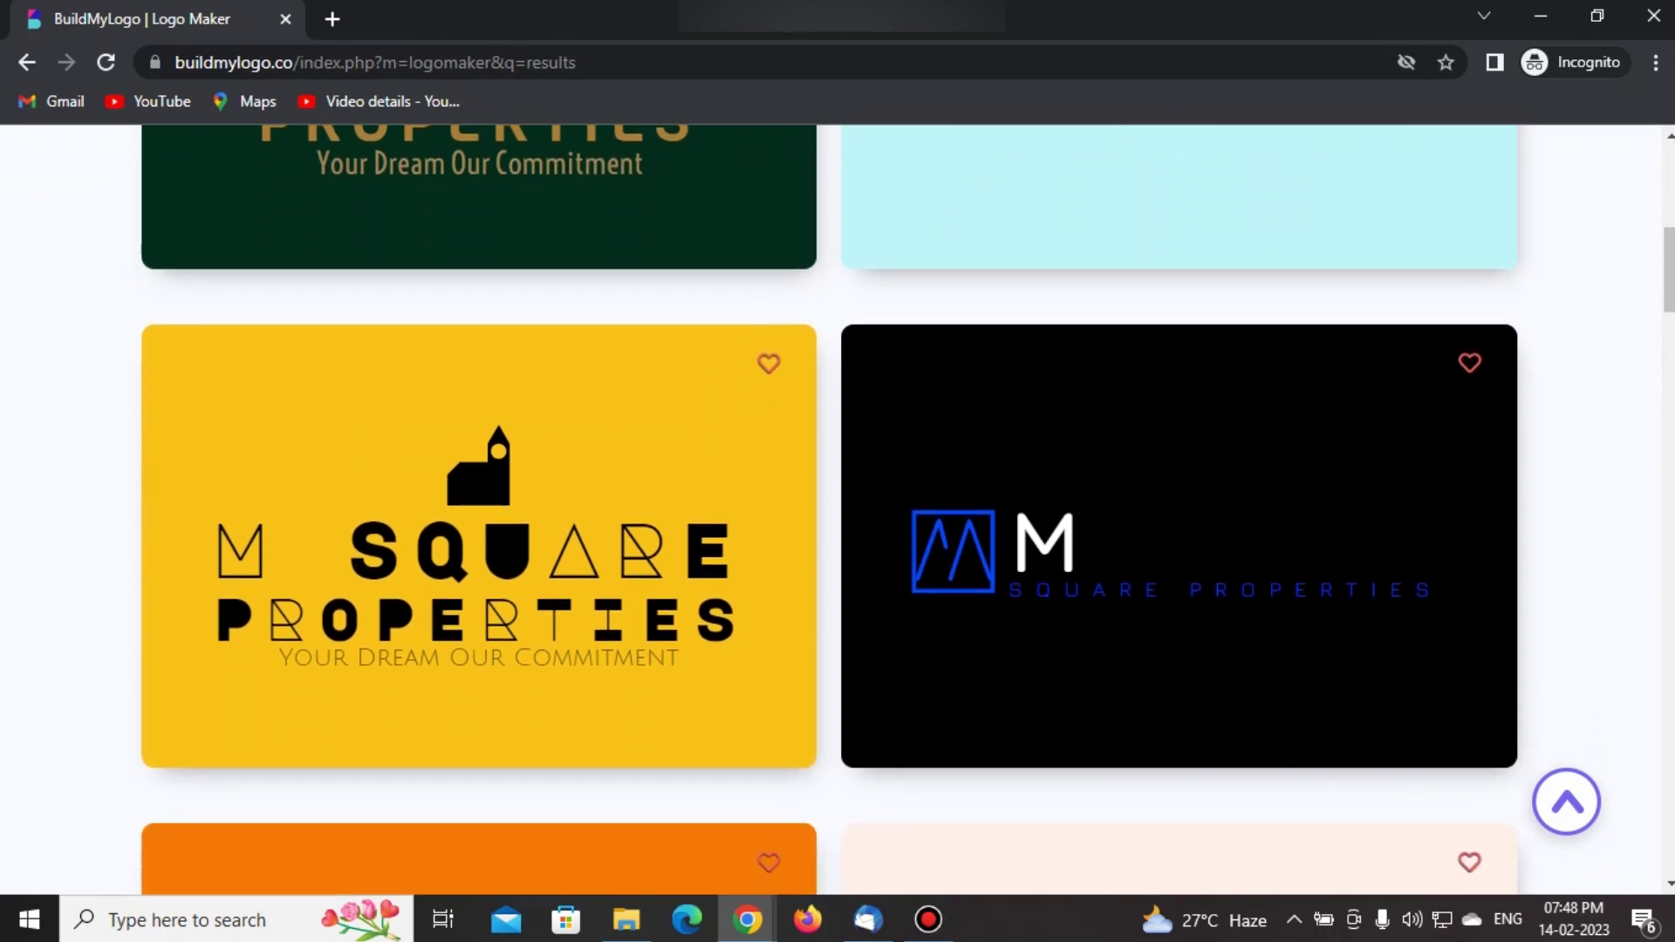
scroll(829, 506, "down", 9)
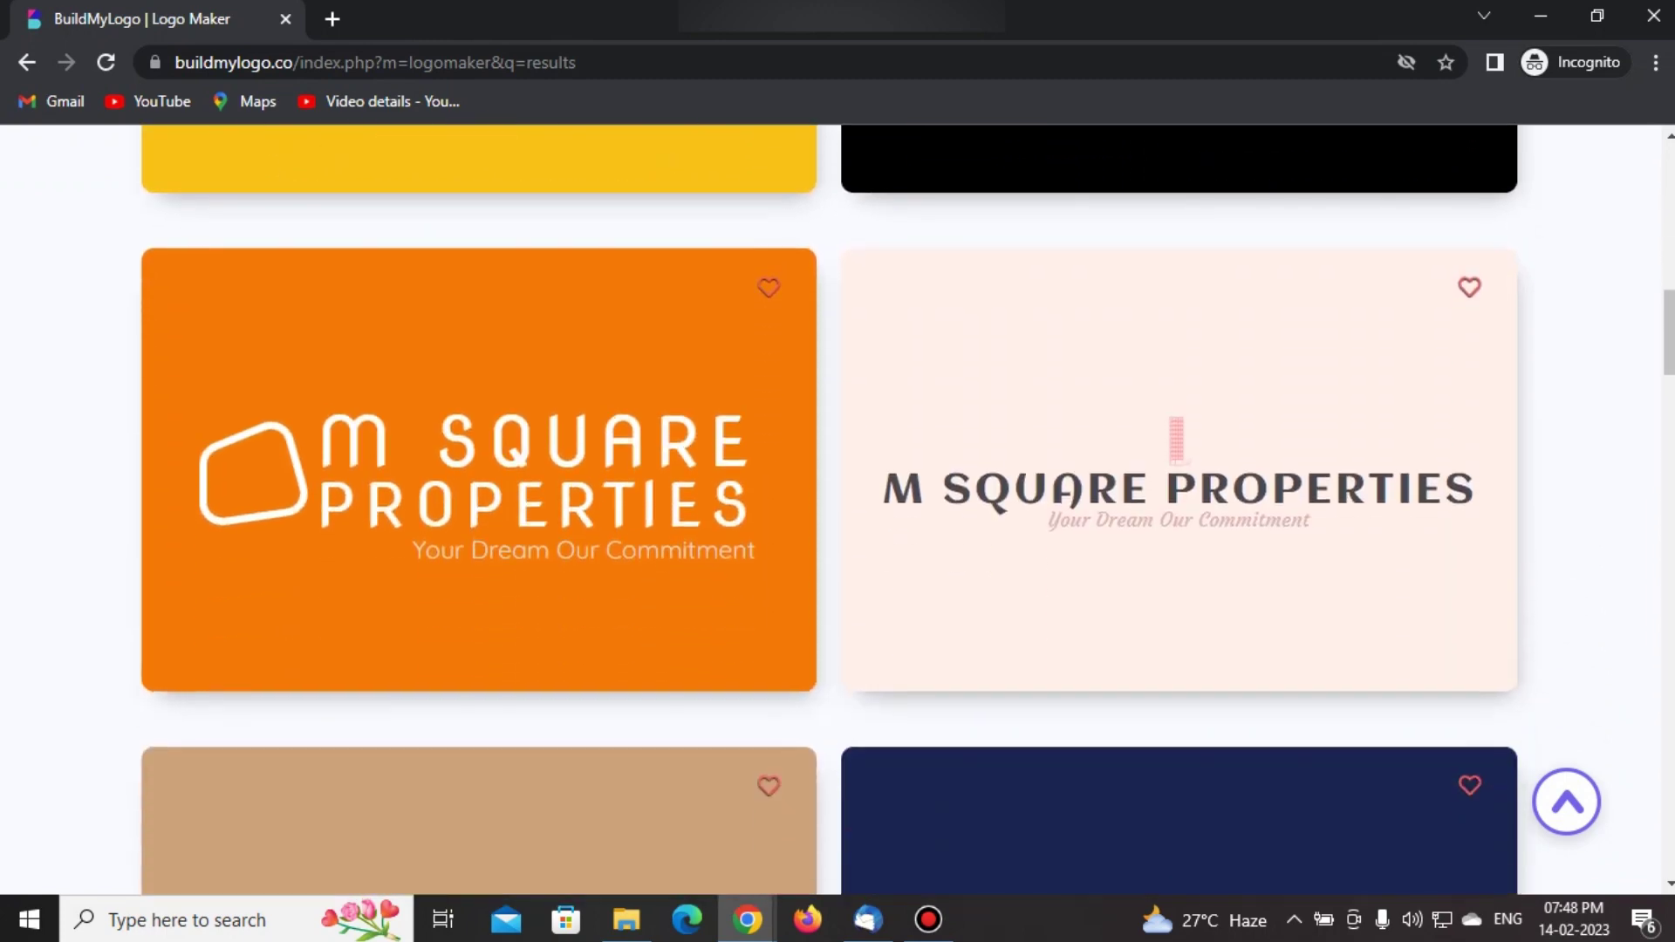
scroll(829, 506, "down", 9)
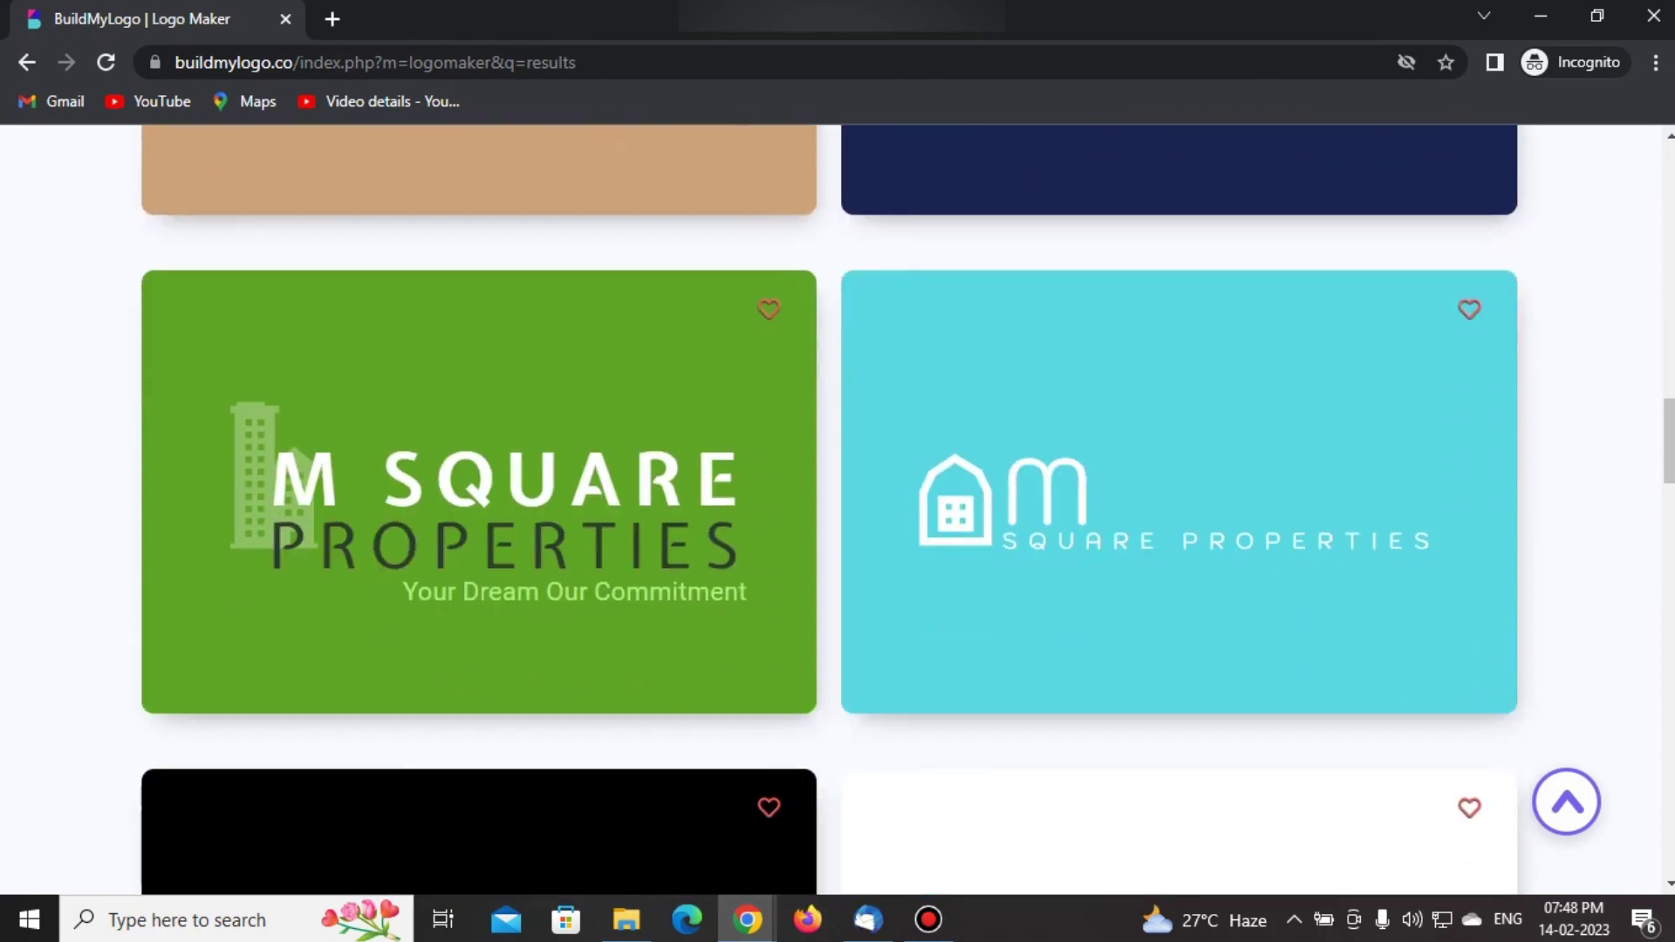
scroll(829, 506, "down", 7)
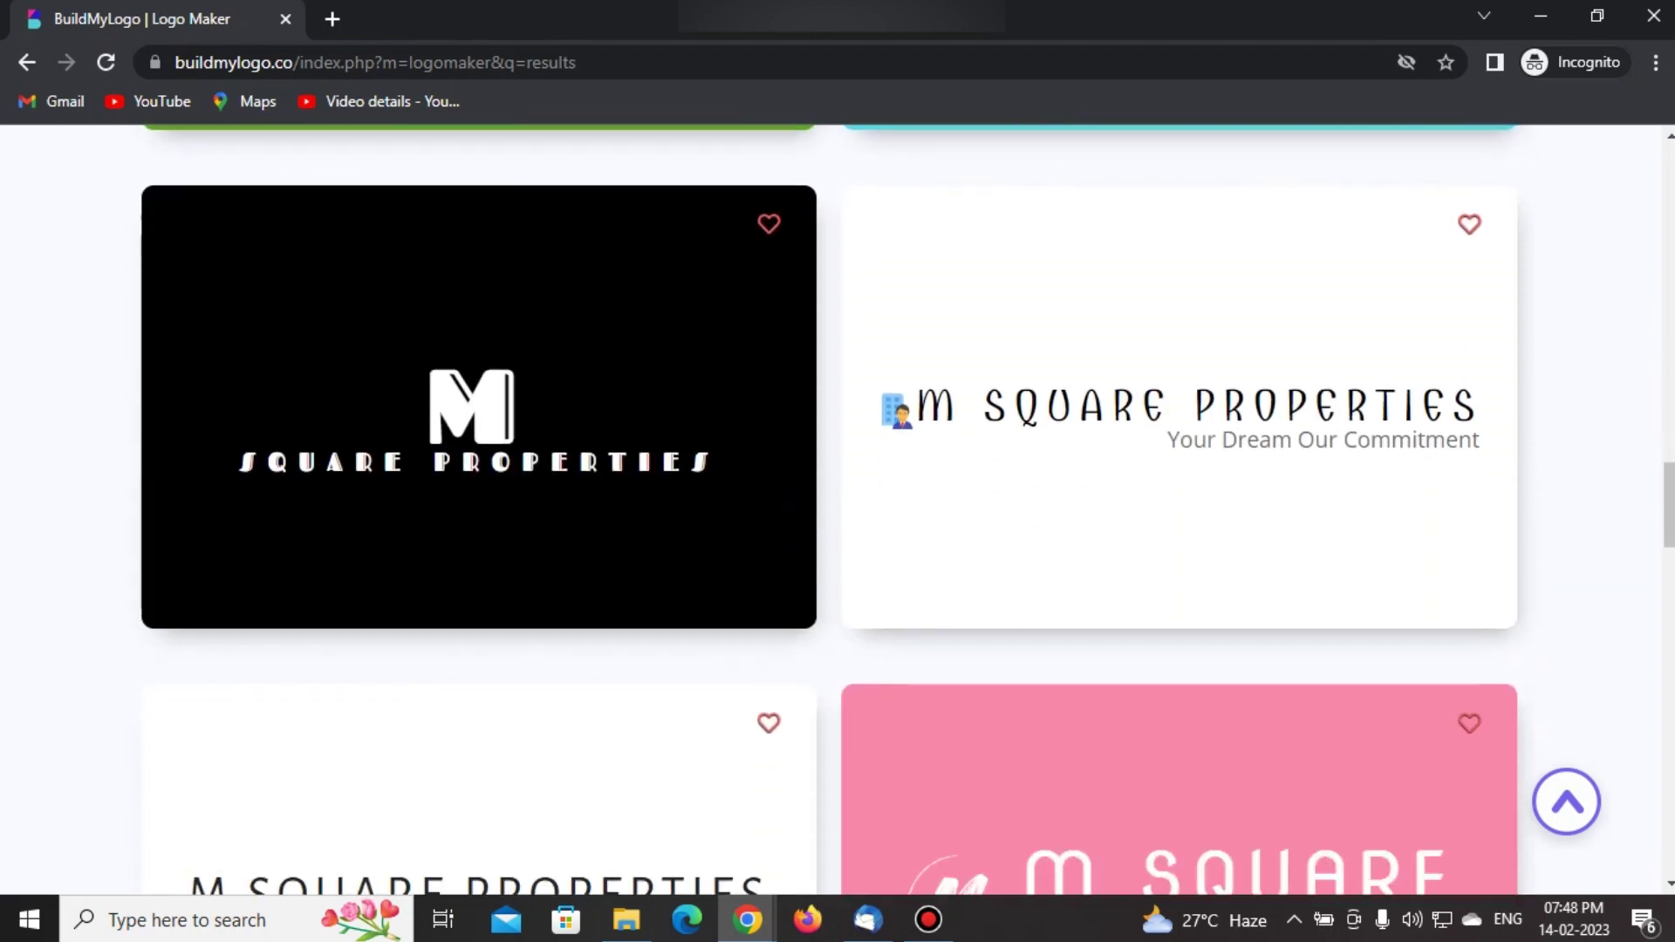
scroll(829, 507, "down", 8)
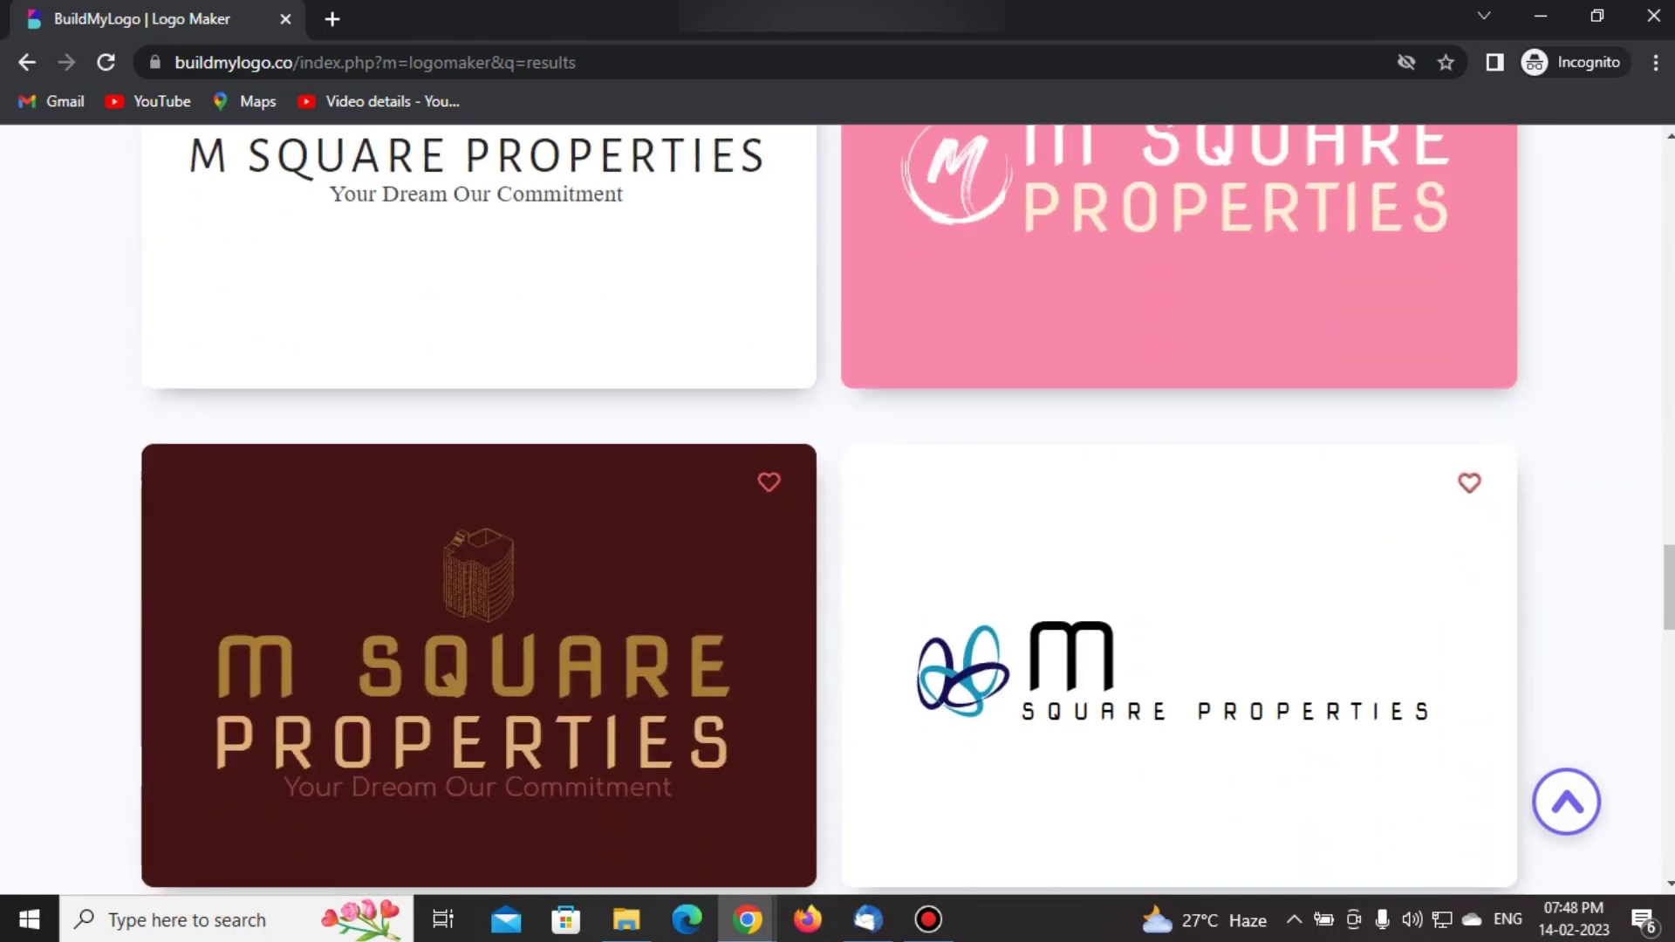
scroll(829, 506, "down", 3)
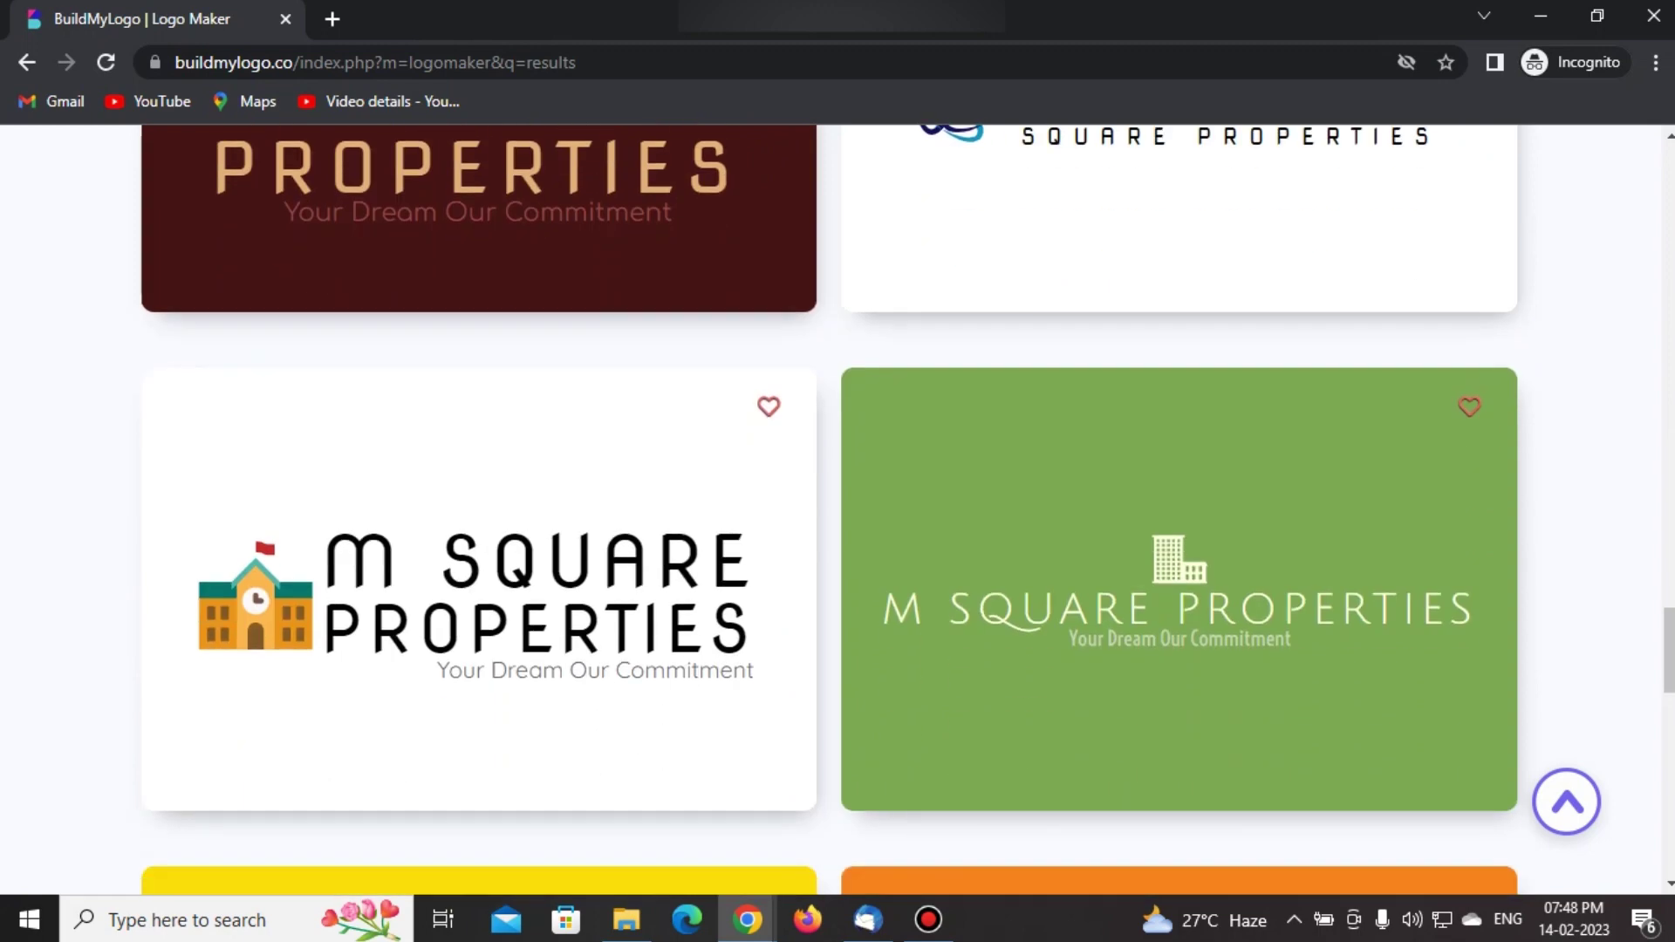
scroll(480, 349, "down", 9)
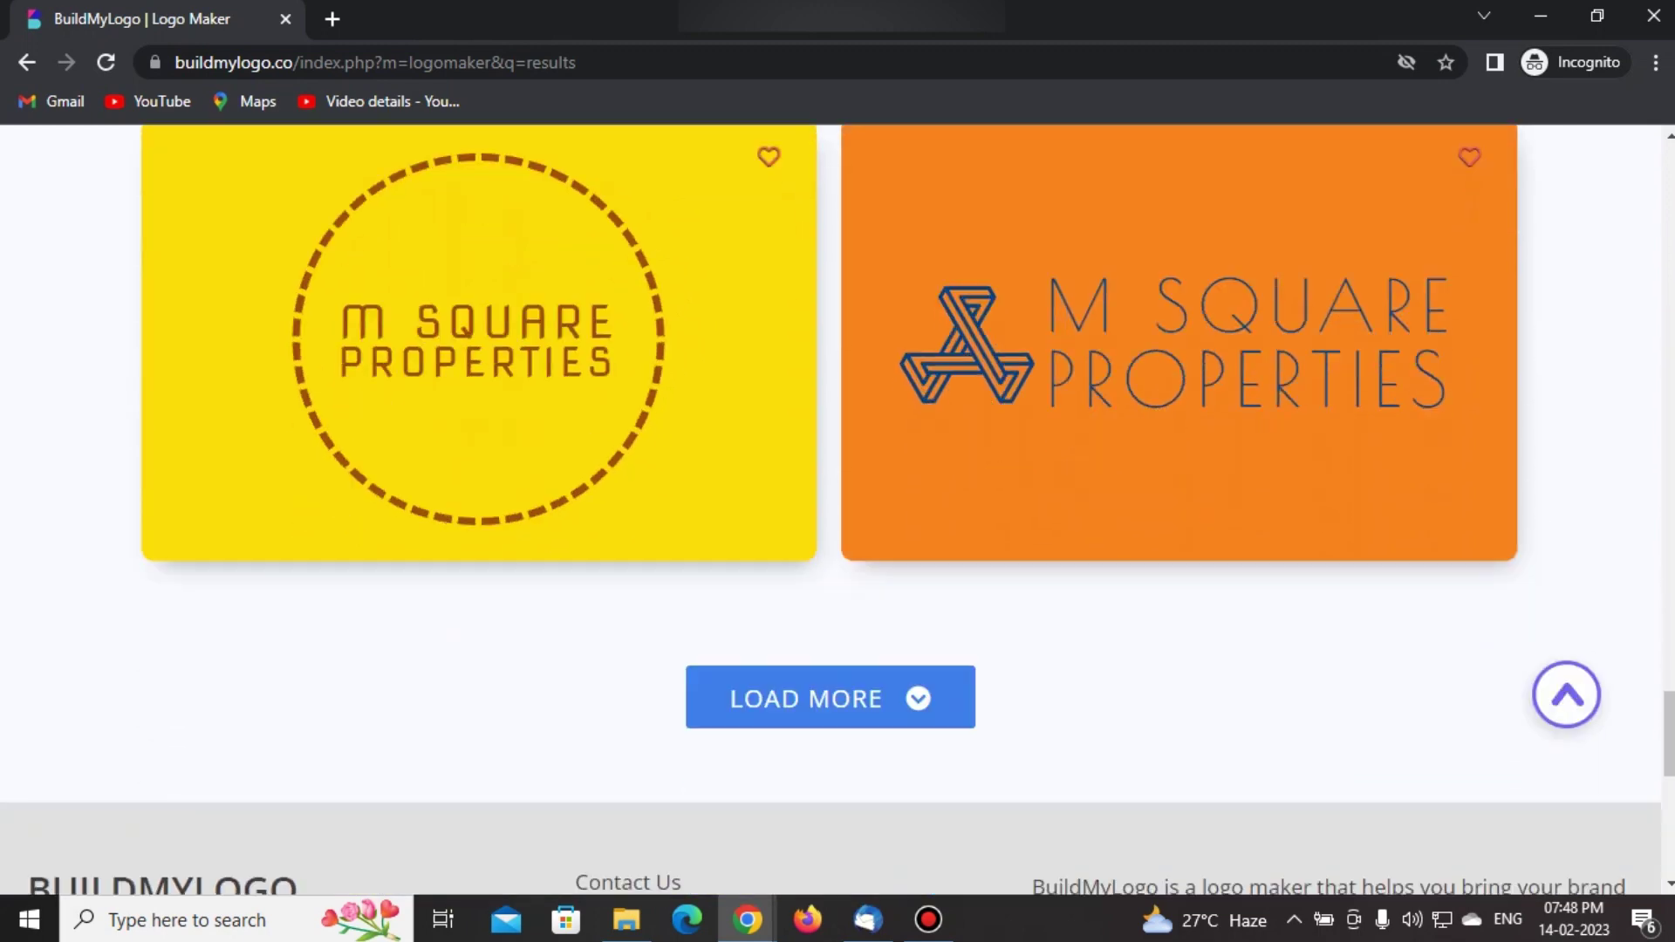
- Load another batch of building-themed logo designs and look through them
scroll(829, 523, "down", 1)
left_click(820, 627)
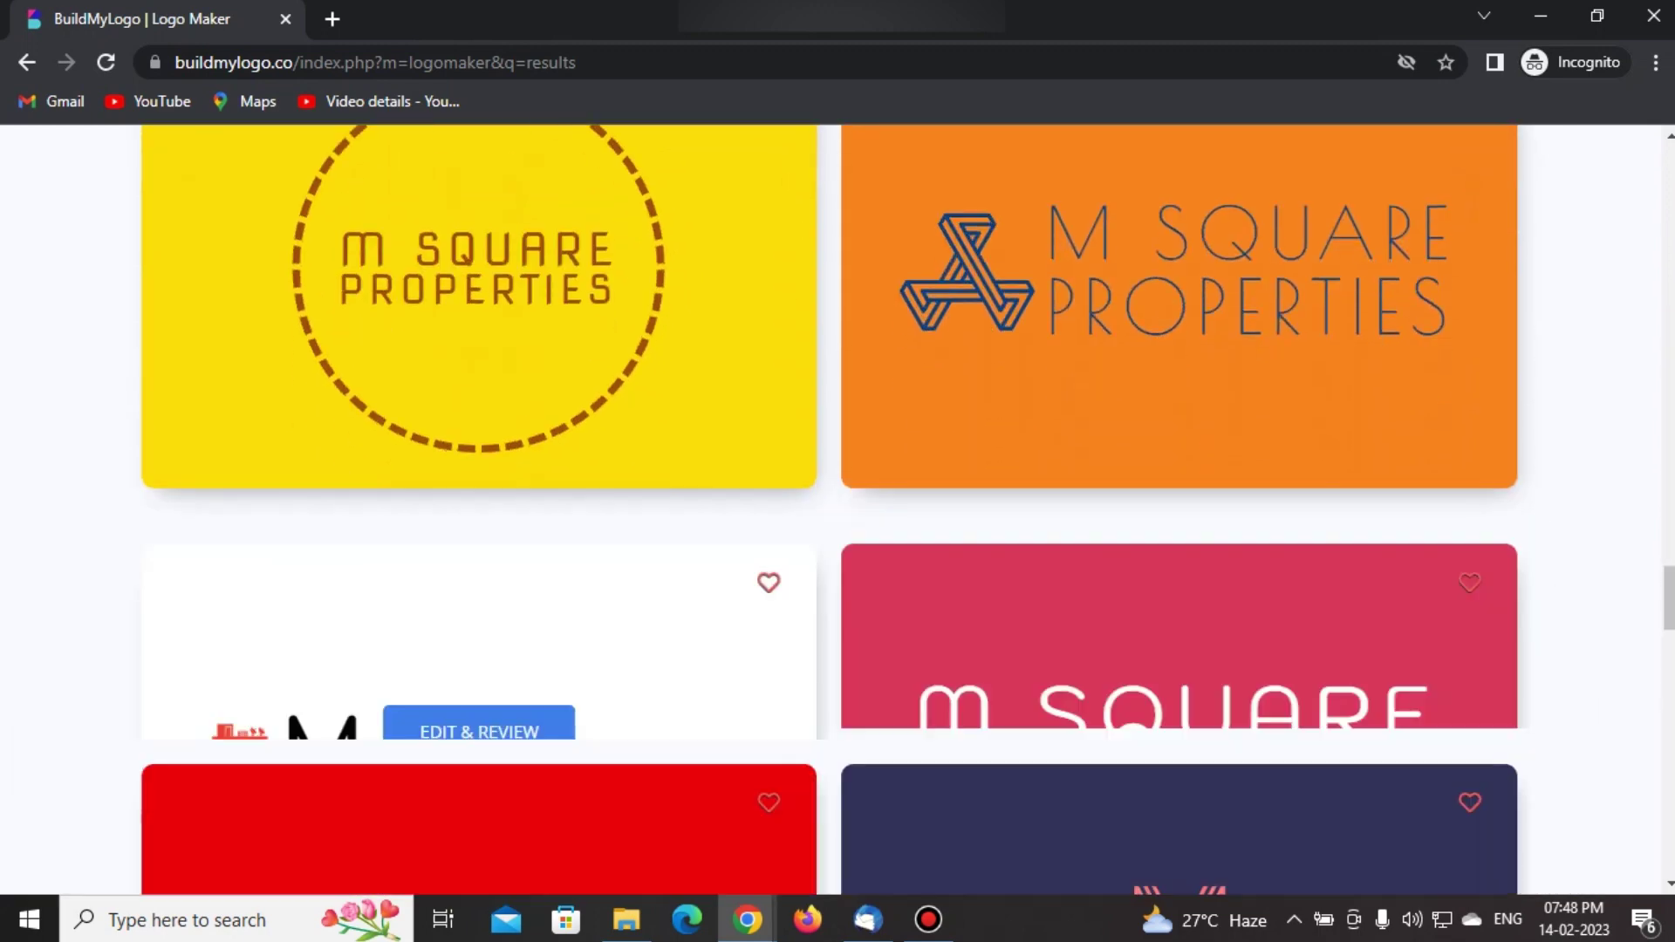
scroll(833, 507, "down", 7)
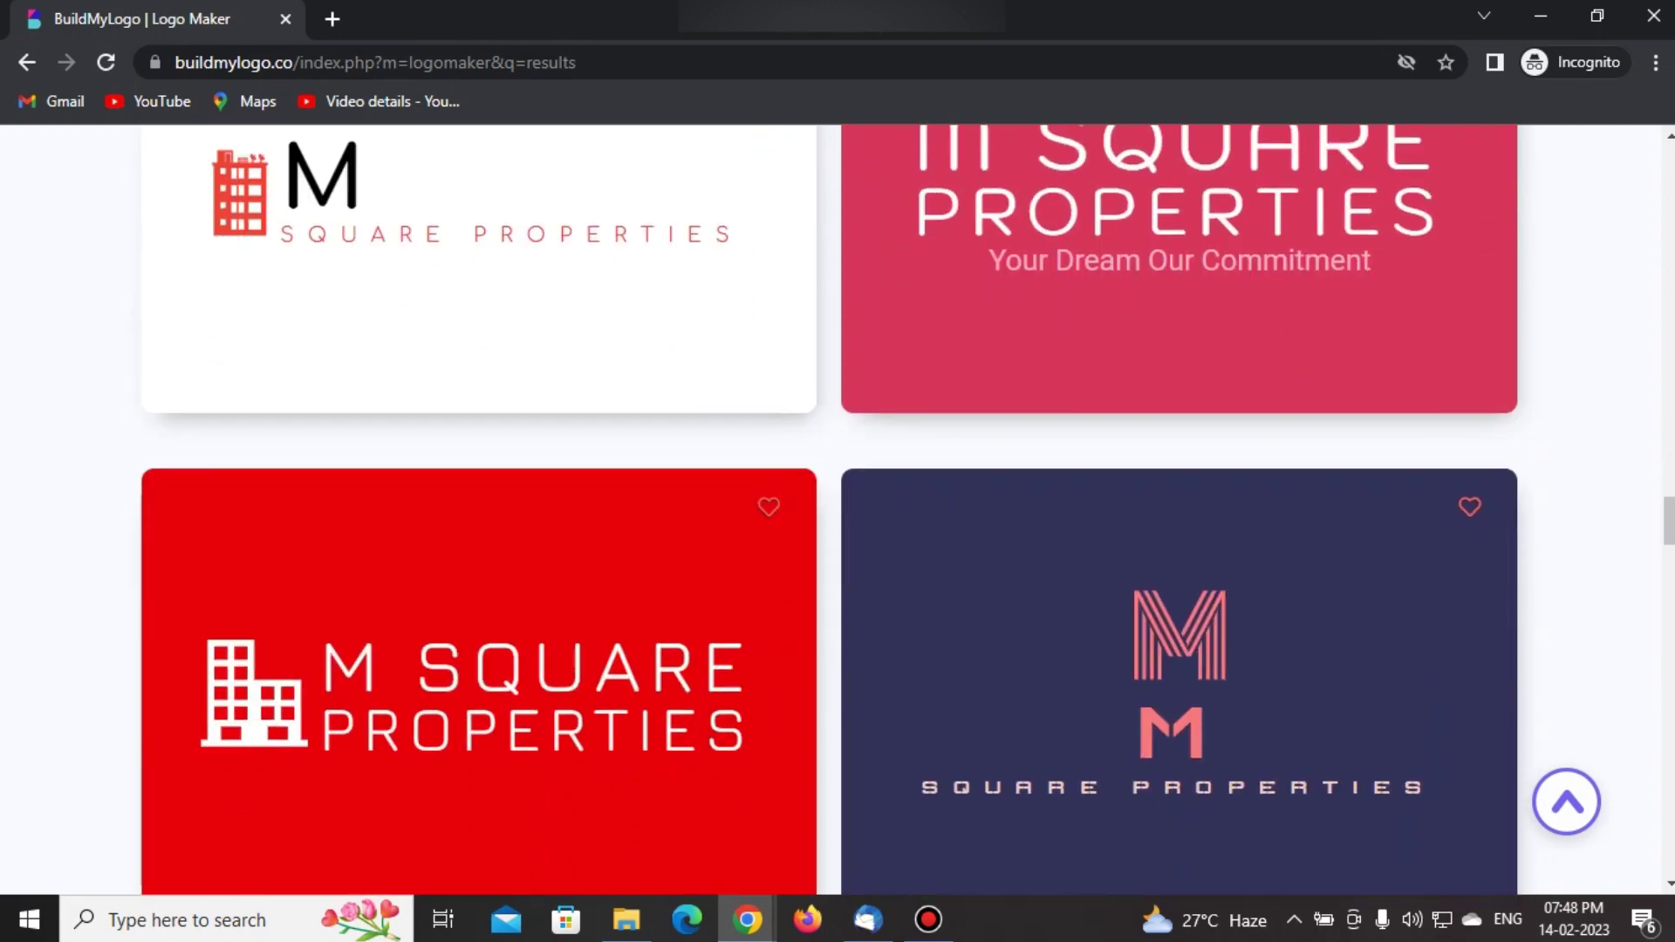
- Find the white M Square Properties design with the yellow and purple buildings and open it for editing
scroll(833, 506, "down", 8)
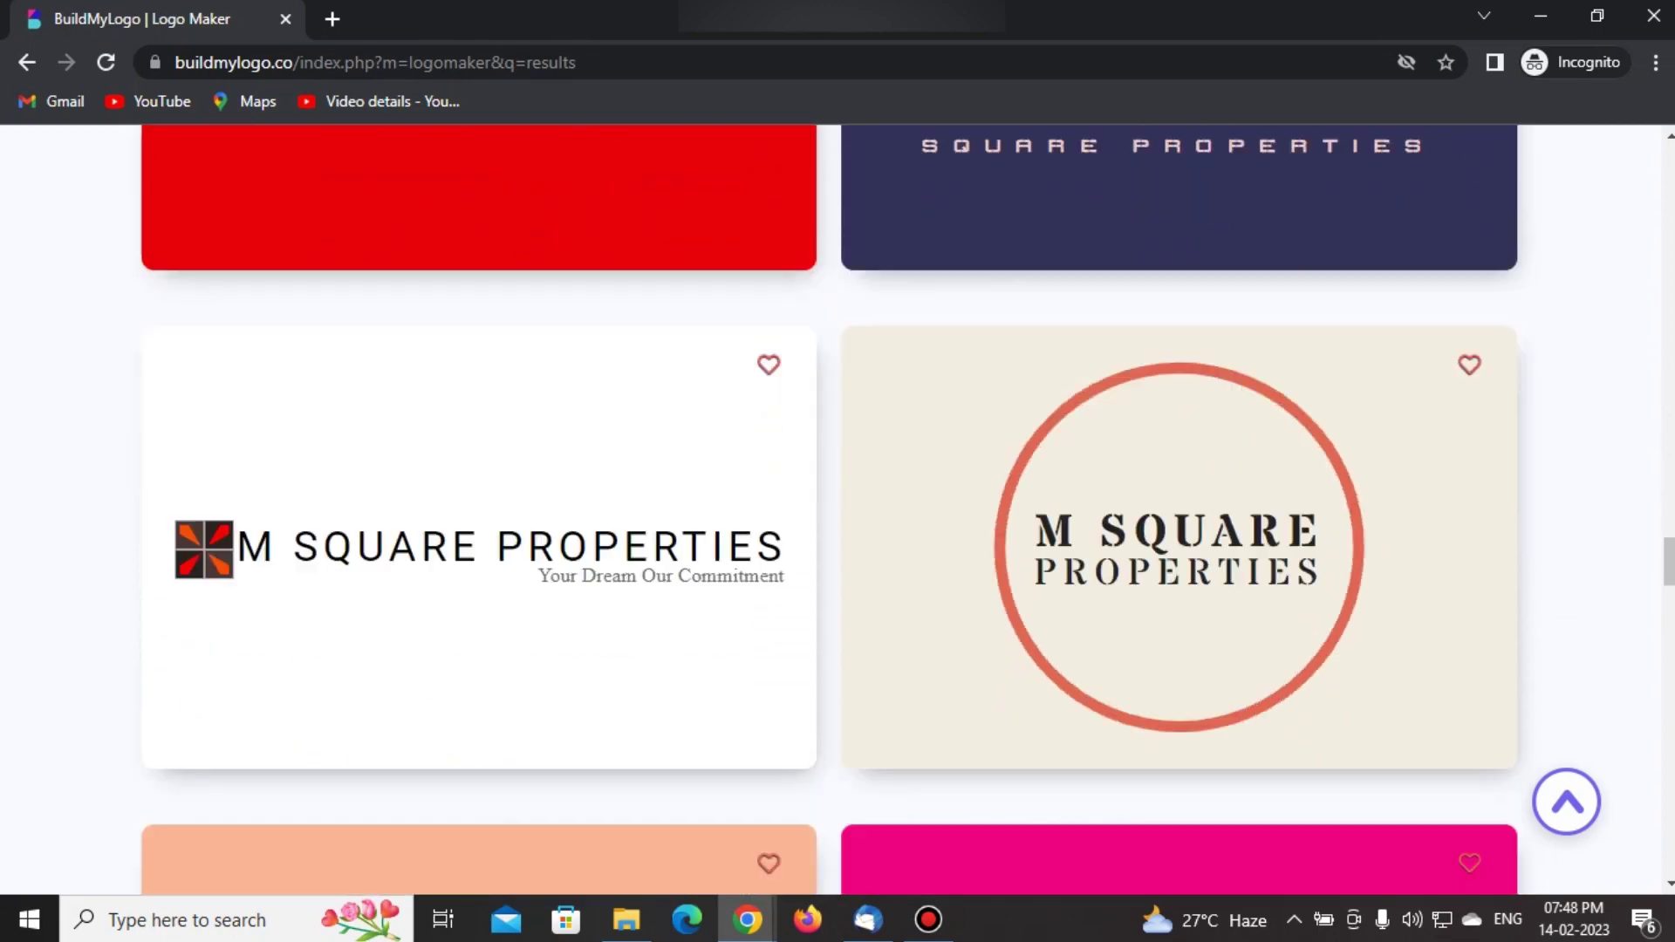
scroll(834, 506, "down", 13)
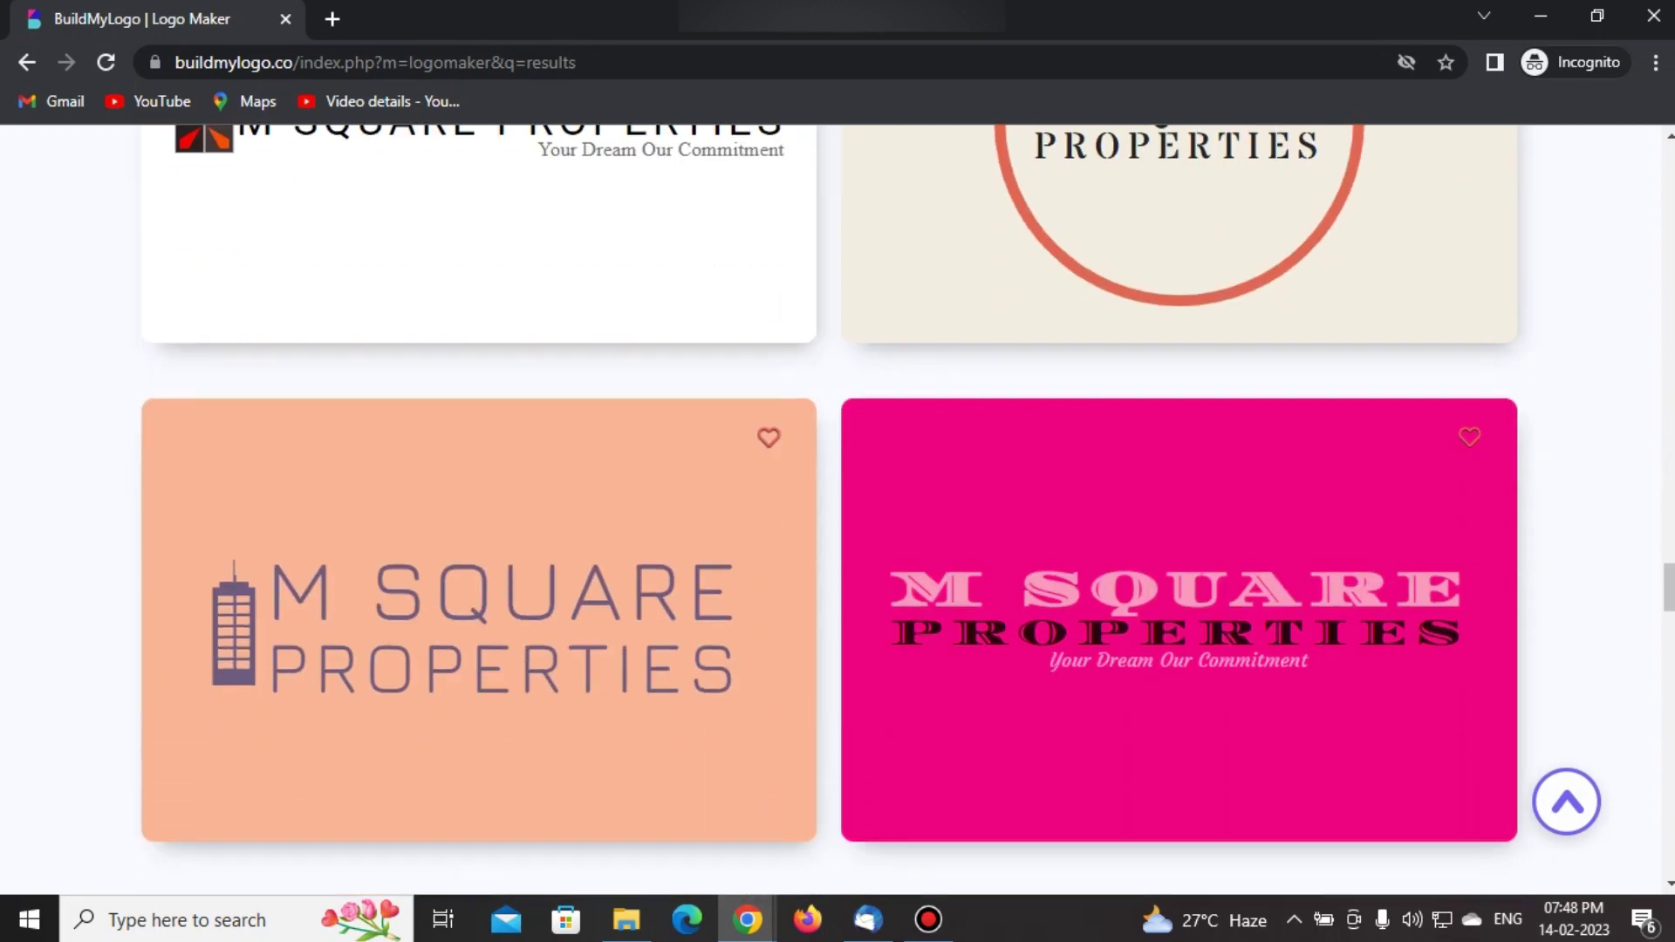
scroll(833, 506, "down", 6)
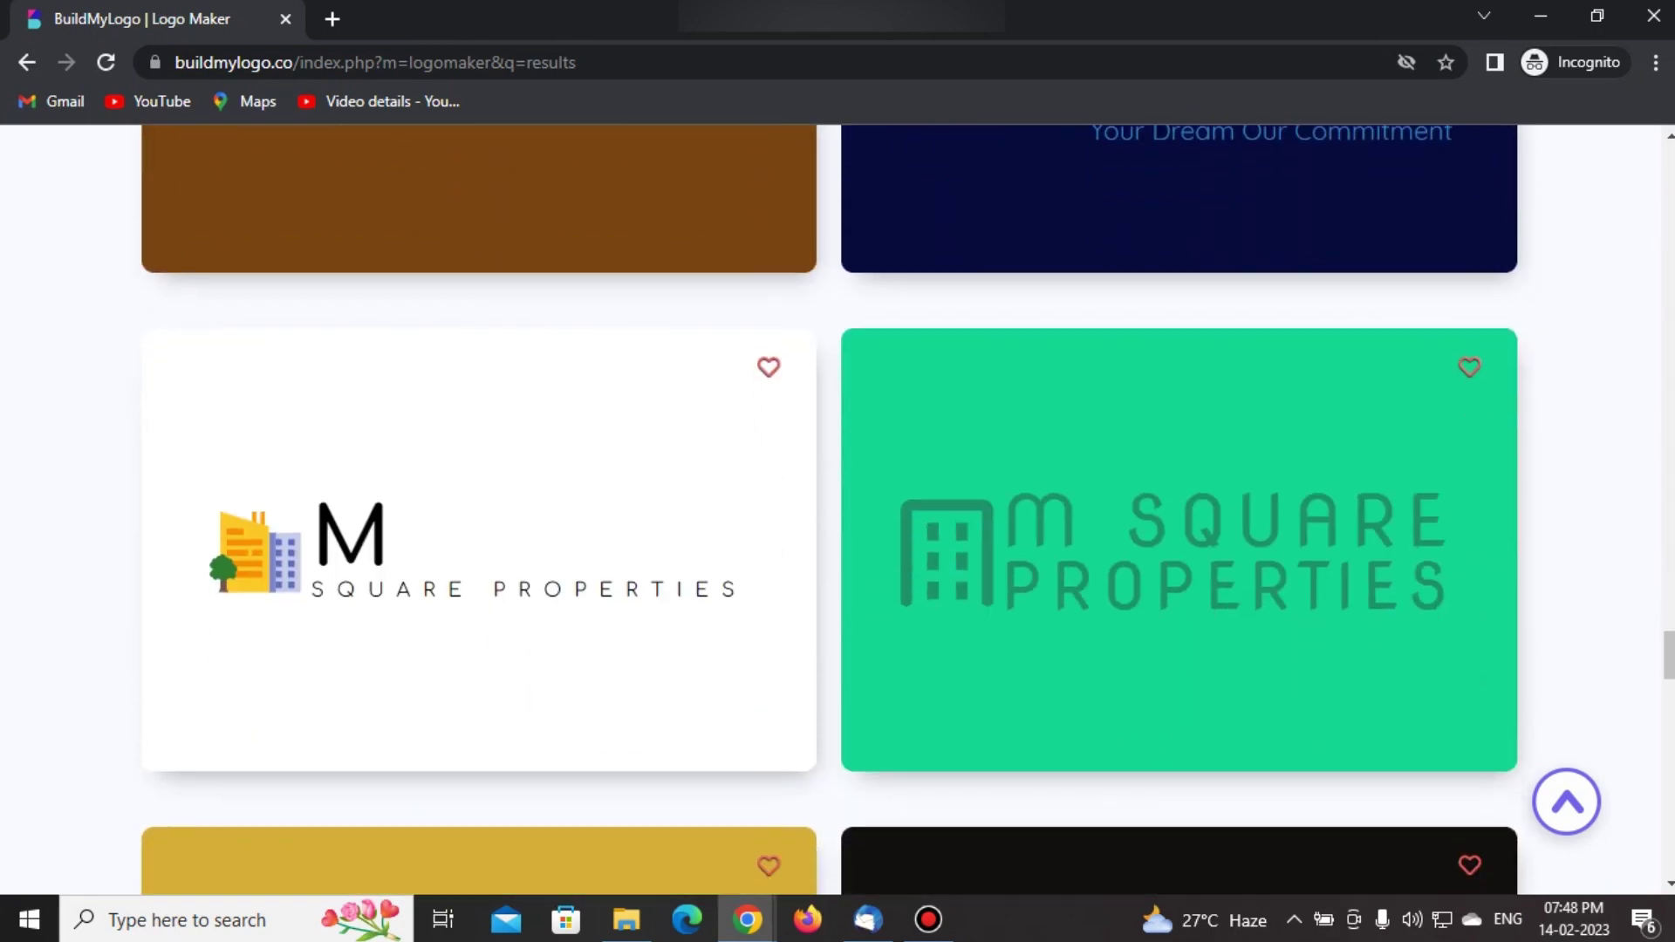
scroll(479, 524, "down", 1)
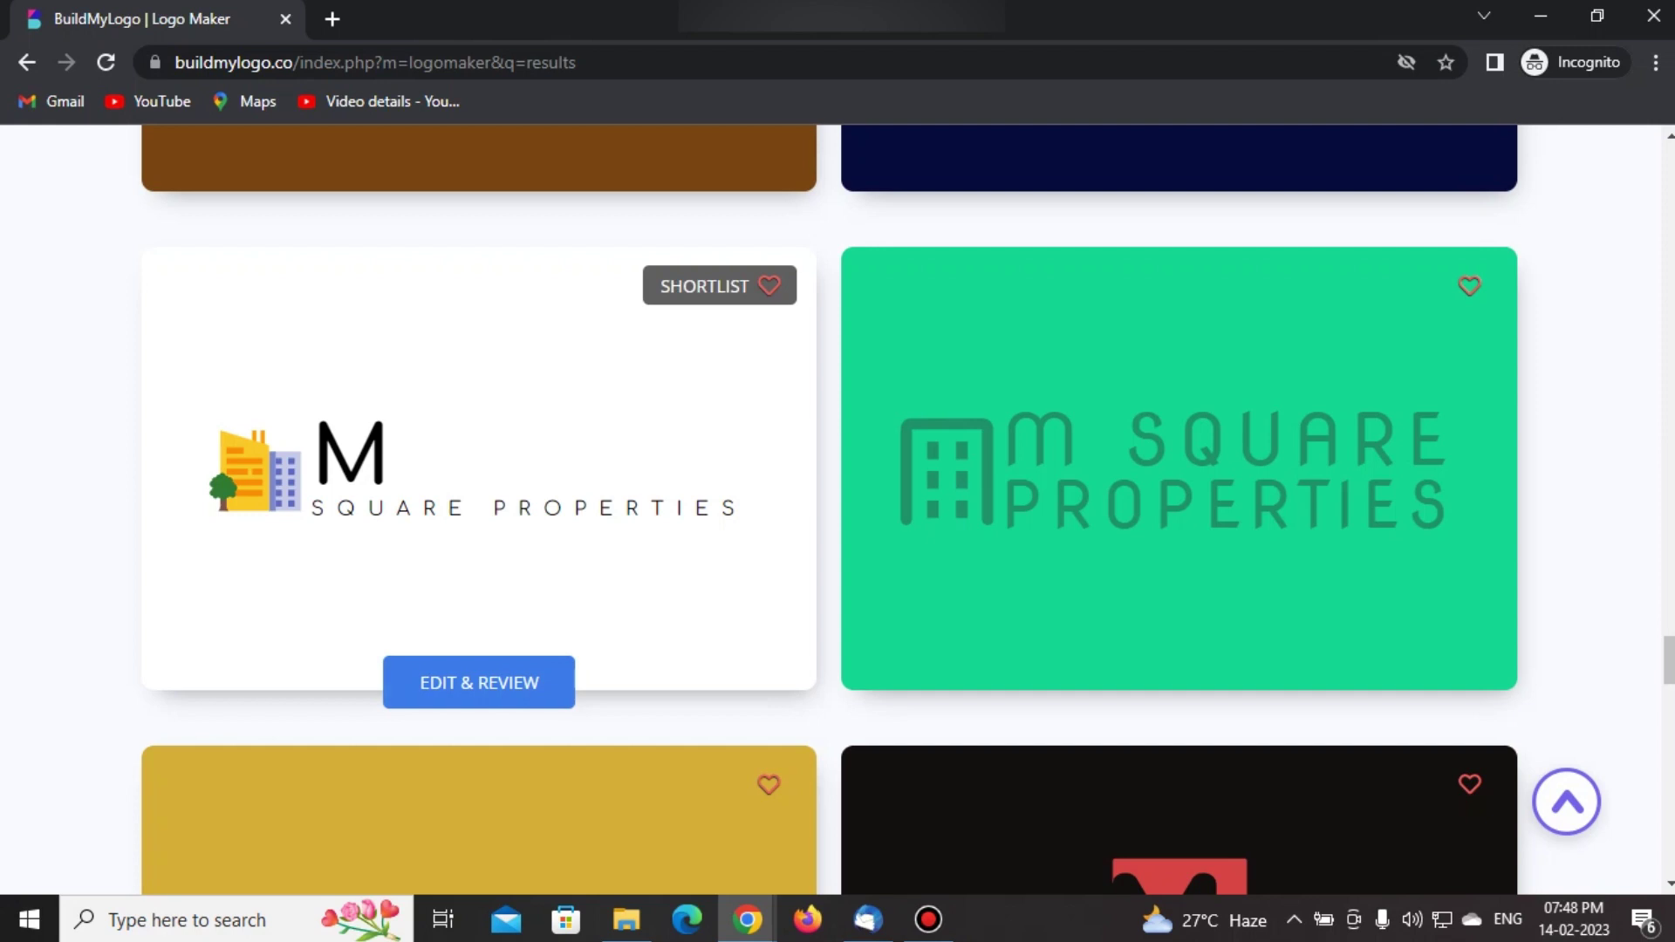
left_click(479, 683)
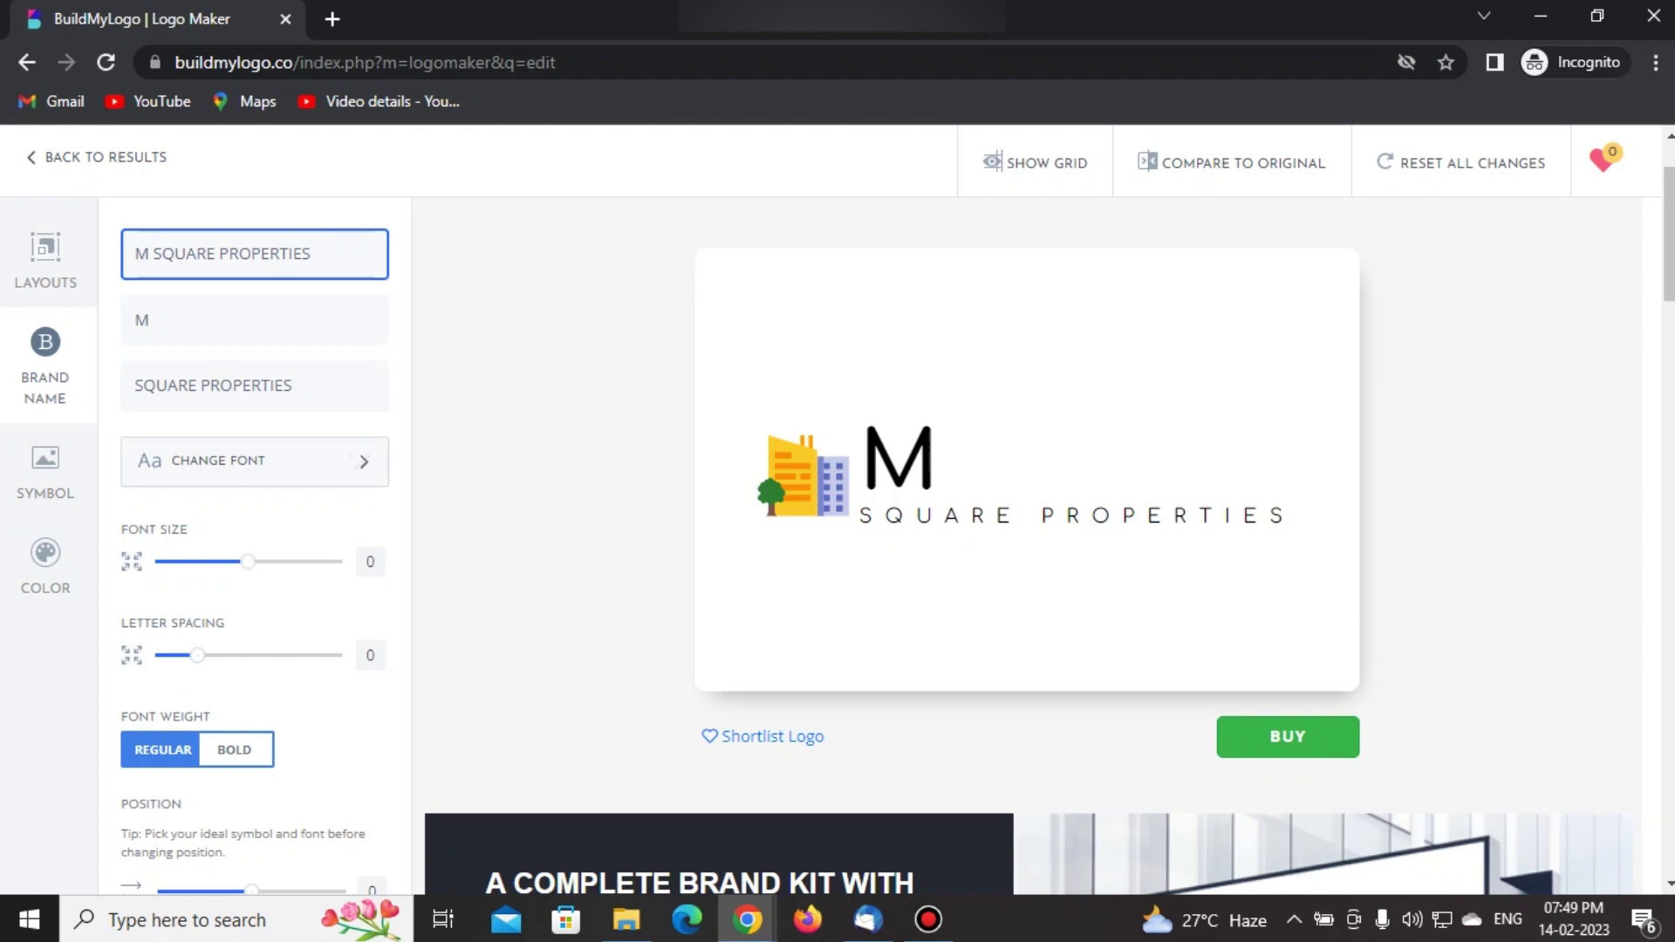
- Set the brand name's font size to 1, and try the bold font weight before restoring regular
mouse_move(247, 561)
left_mouse_down()
mouse_move(270, 561)
mouse_move(249, 561)
left_mouse_up()
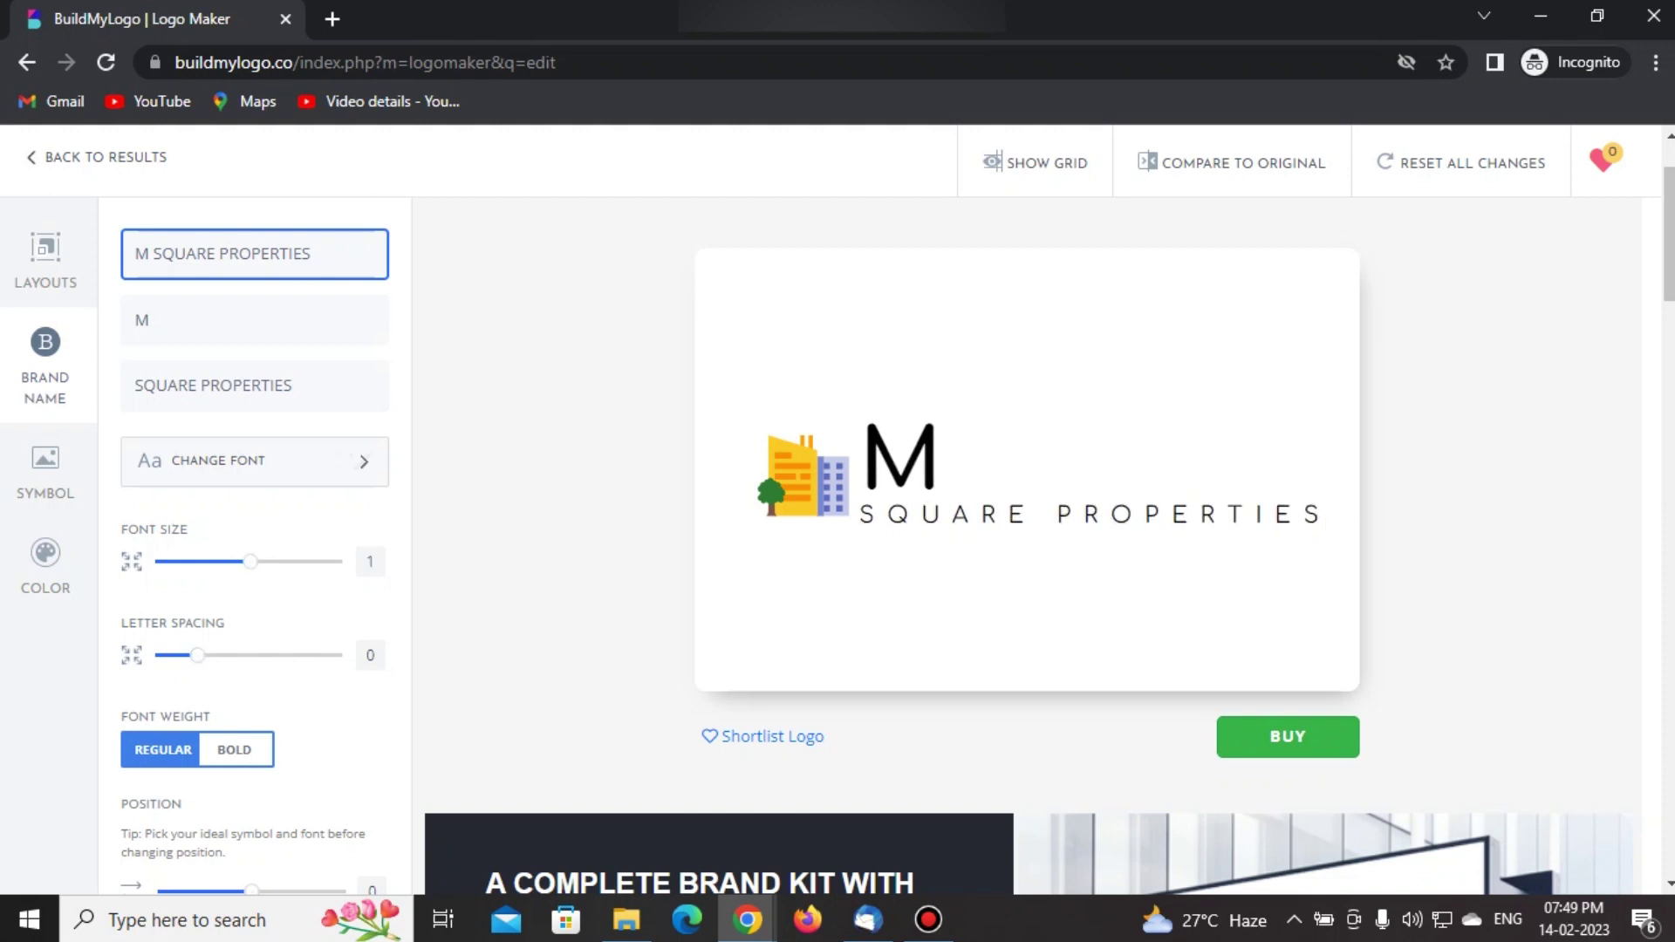
mouse_move(198, 655)
left_mouse_down()
mouse_move(215, 656)
mouse_move(198, 655)
left_mouse_up()
left_click(236, 750)
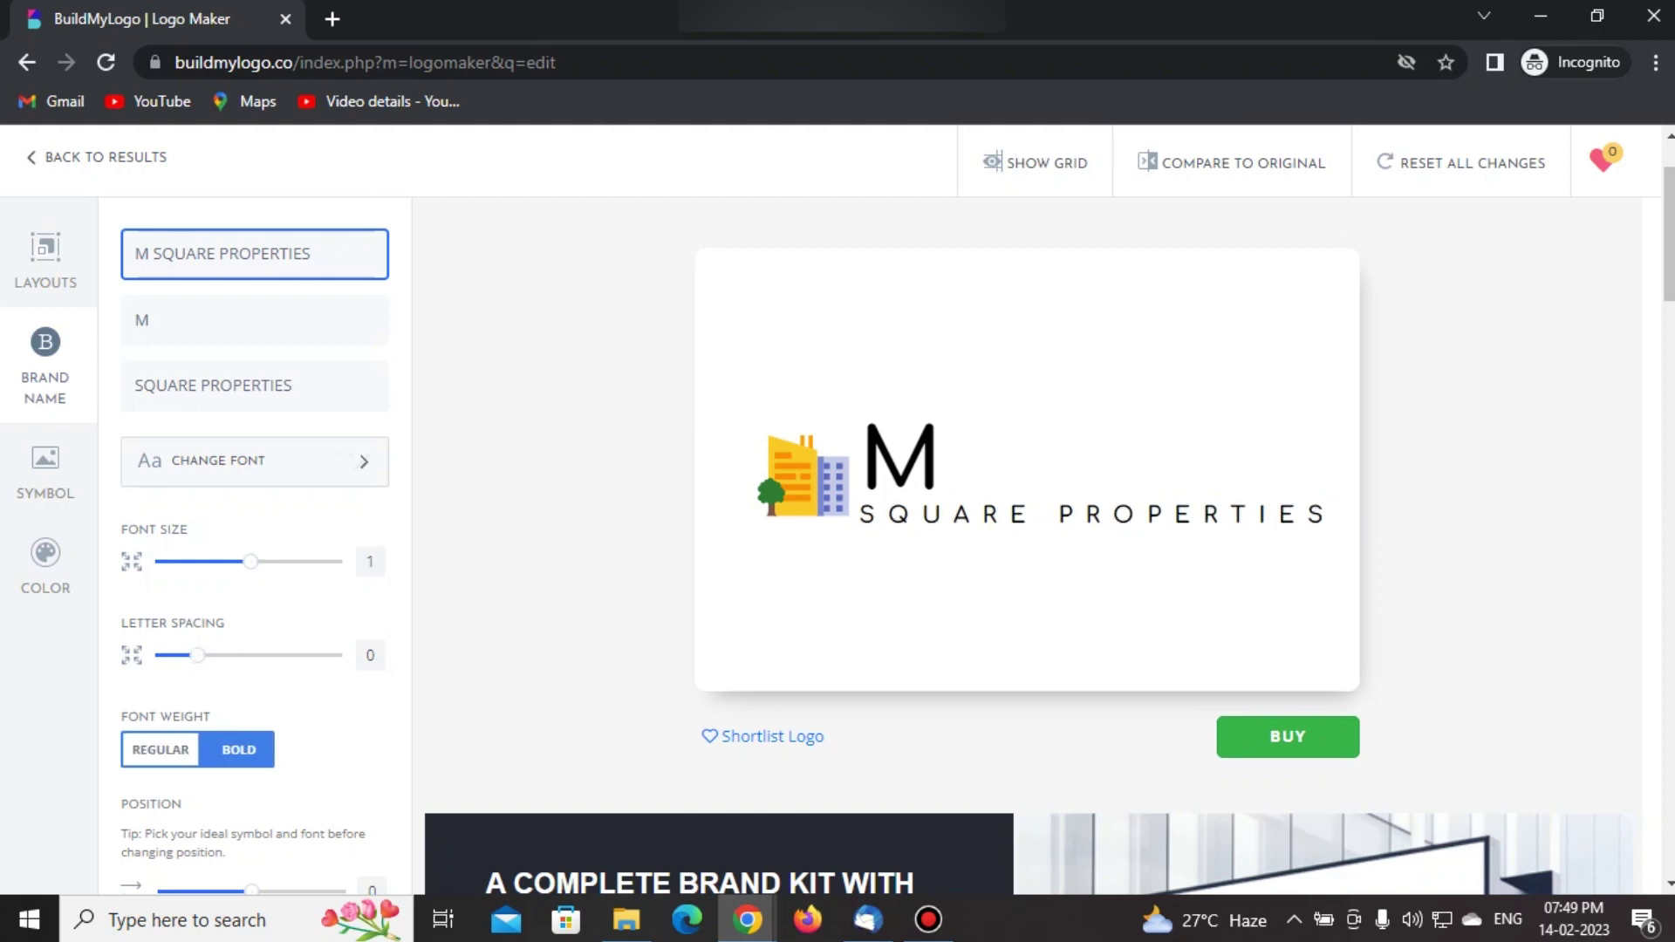
left_click(161, 750)
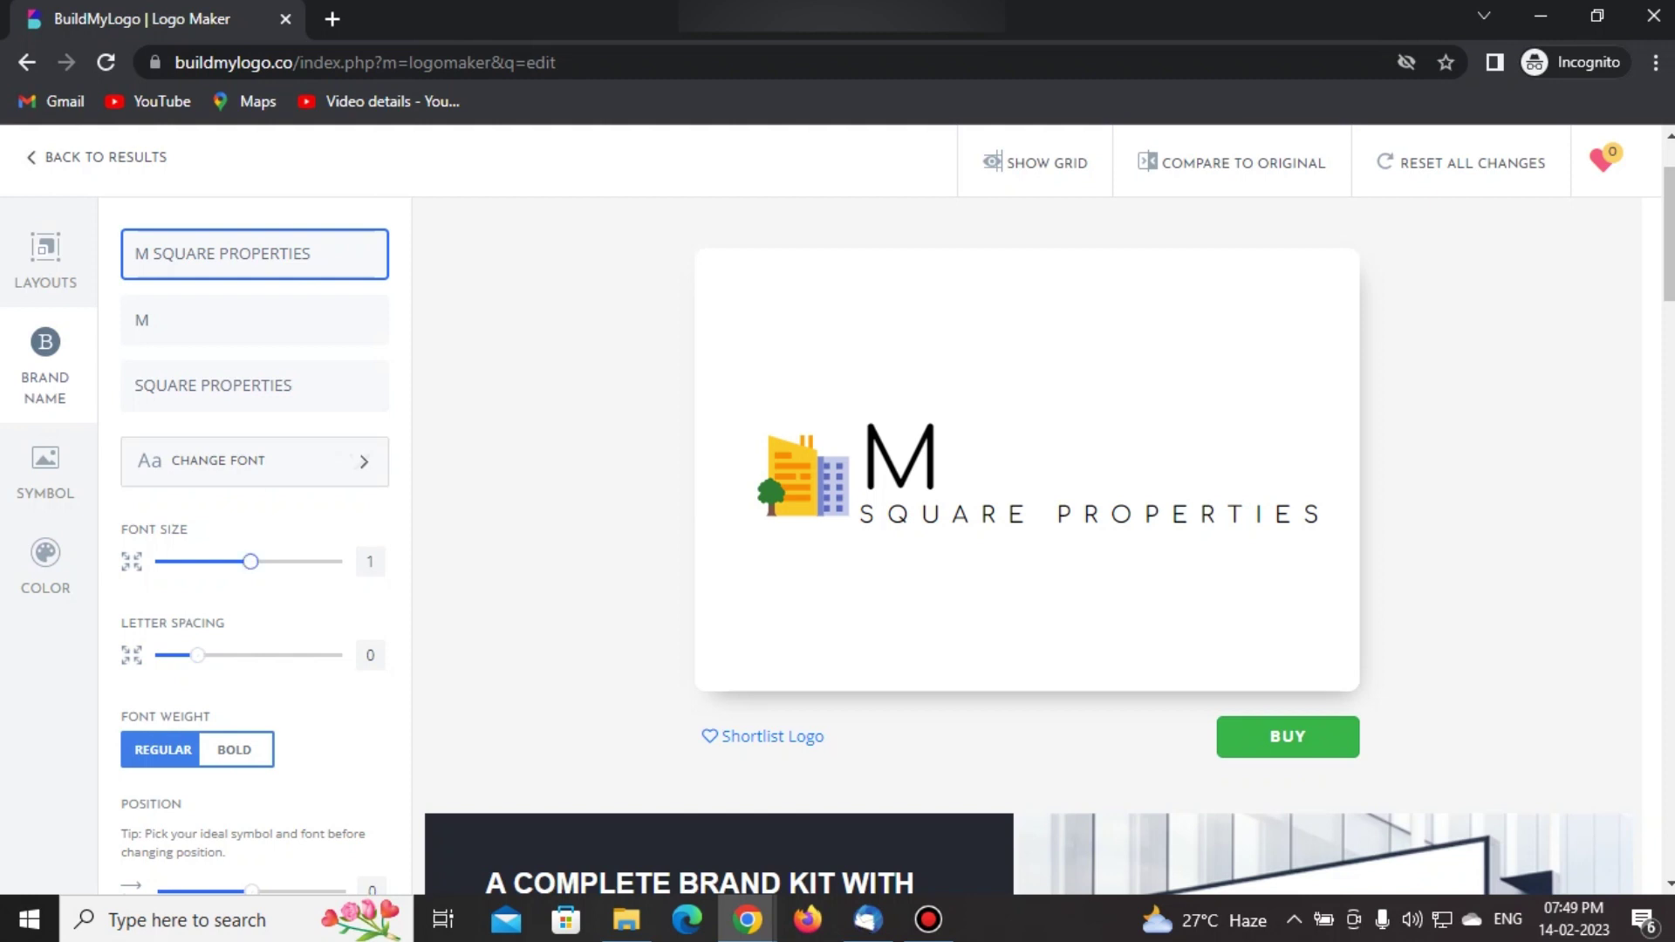
- Review the brand name's weight, position and opacity settings, and open the text settings of the letter M
scroll(1026, 511, "down", 3)
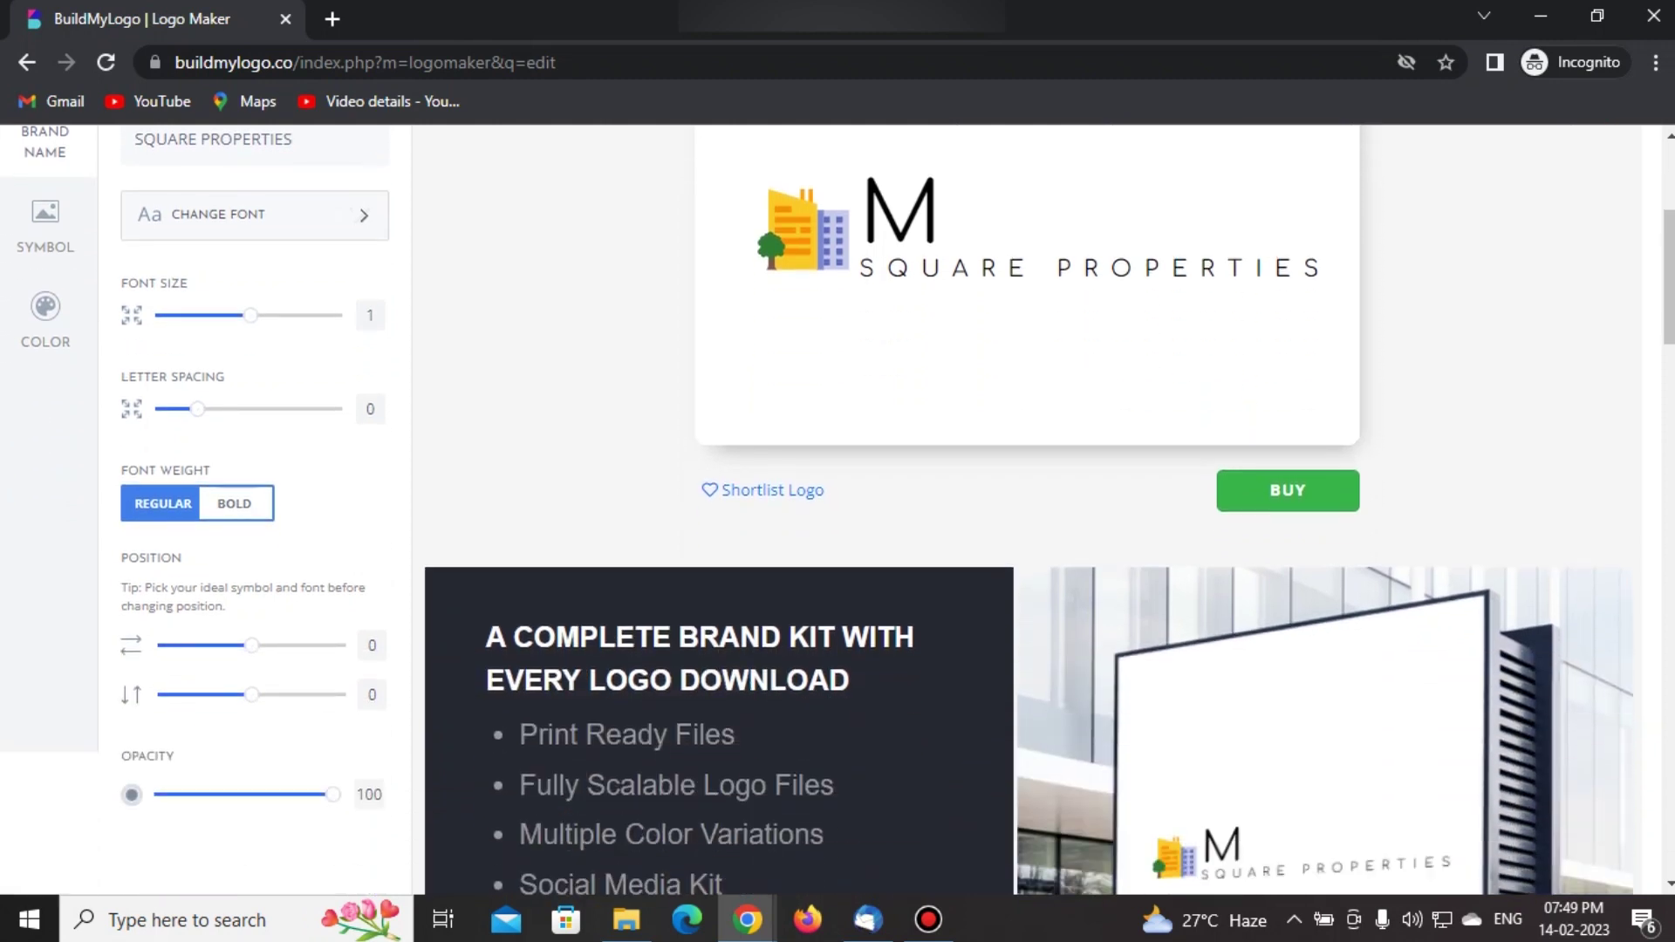
scroll(1026, 510, "up", 4)
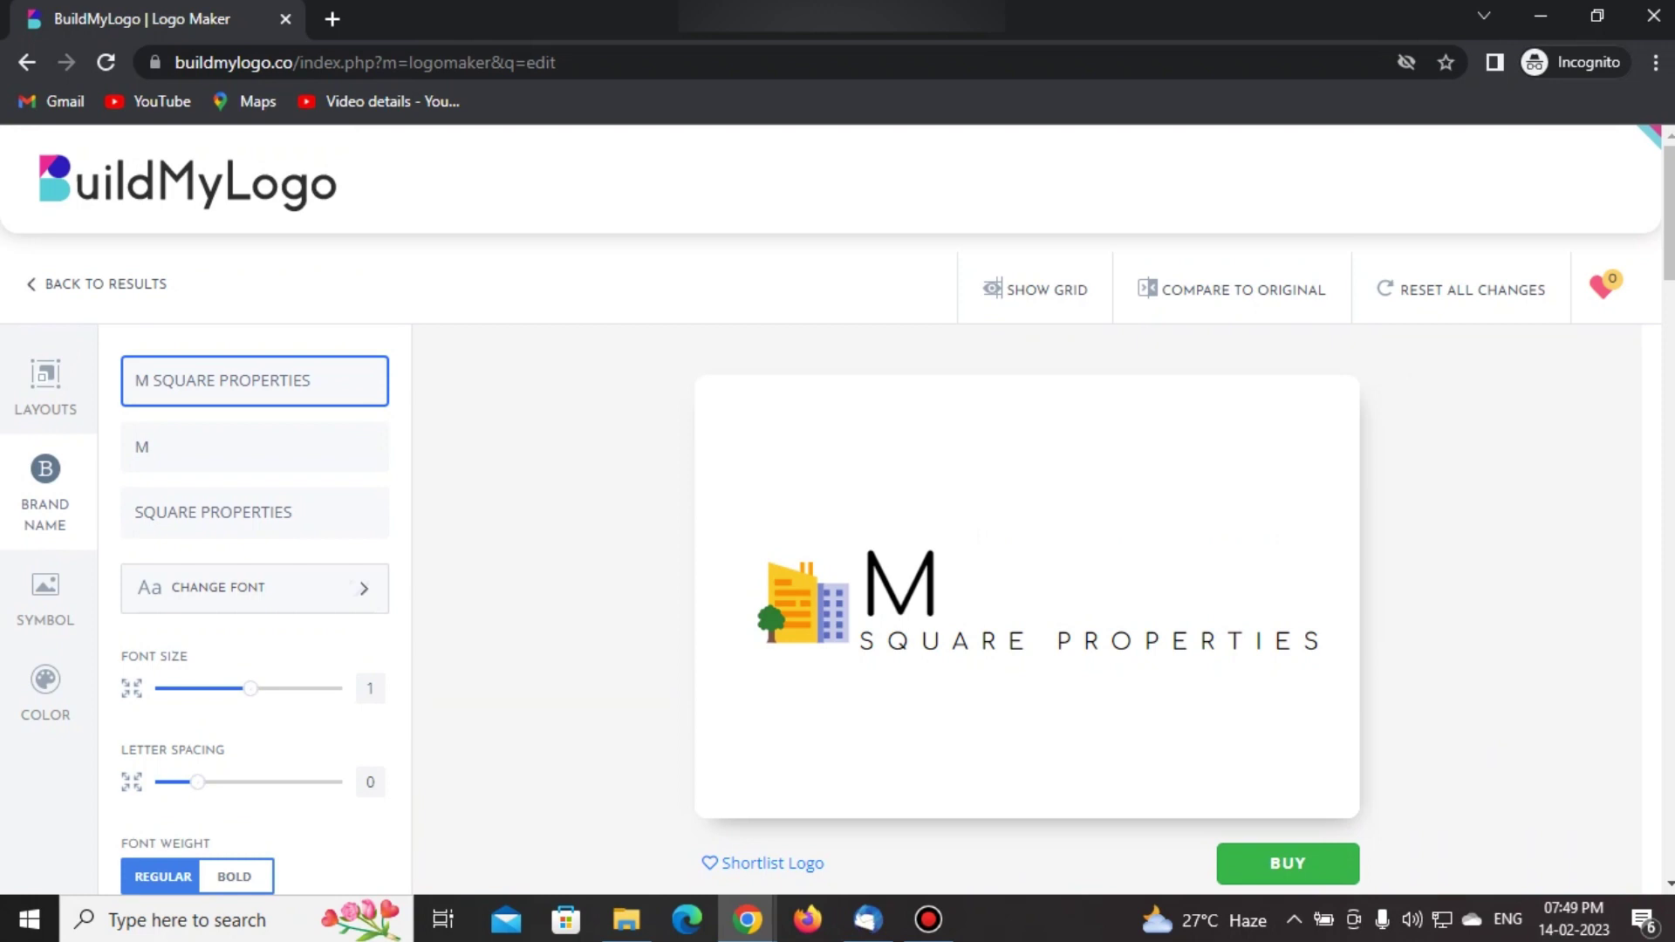
scroll(1027, 511, "down", 2)
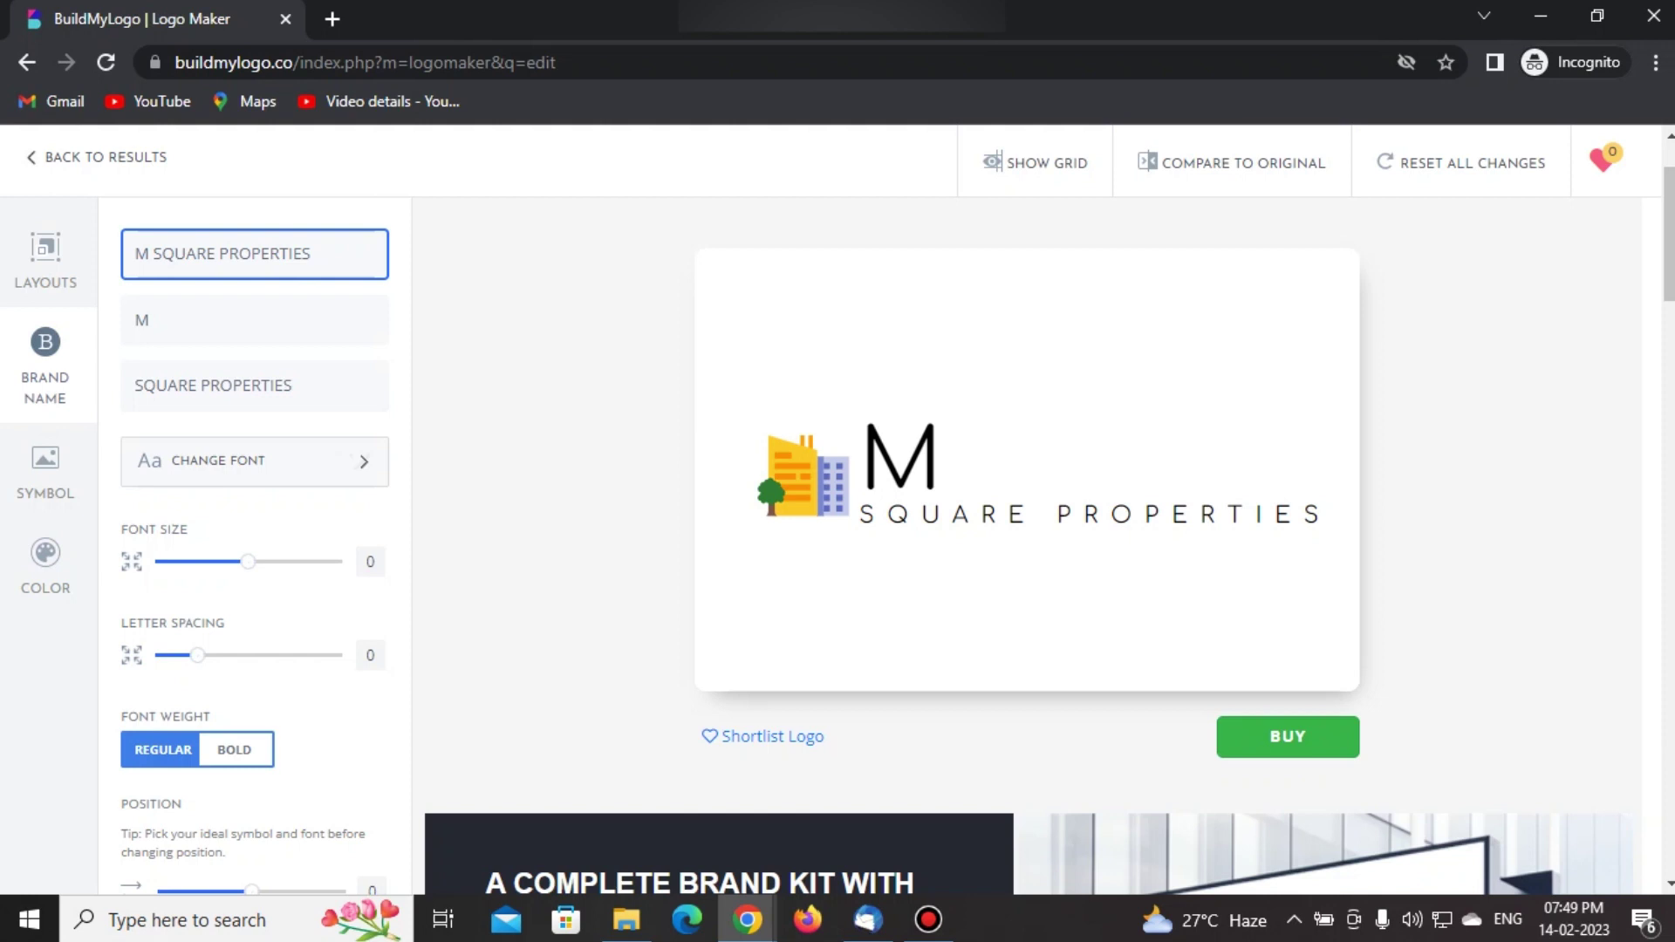
scroll(1027, 510, "down", 3)
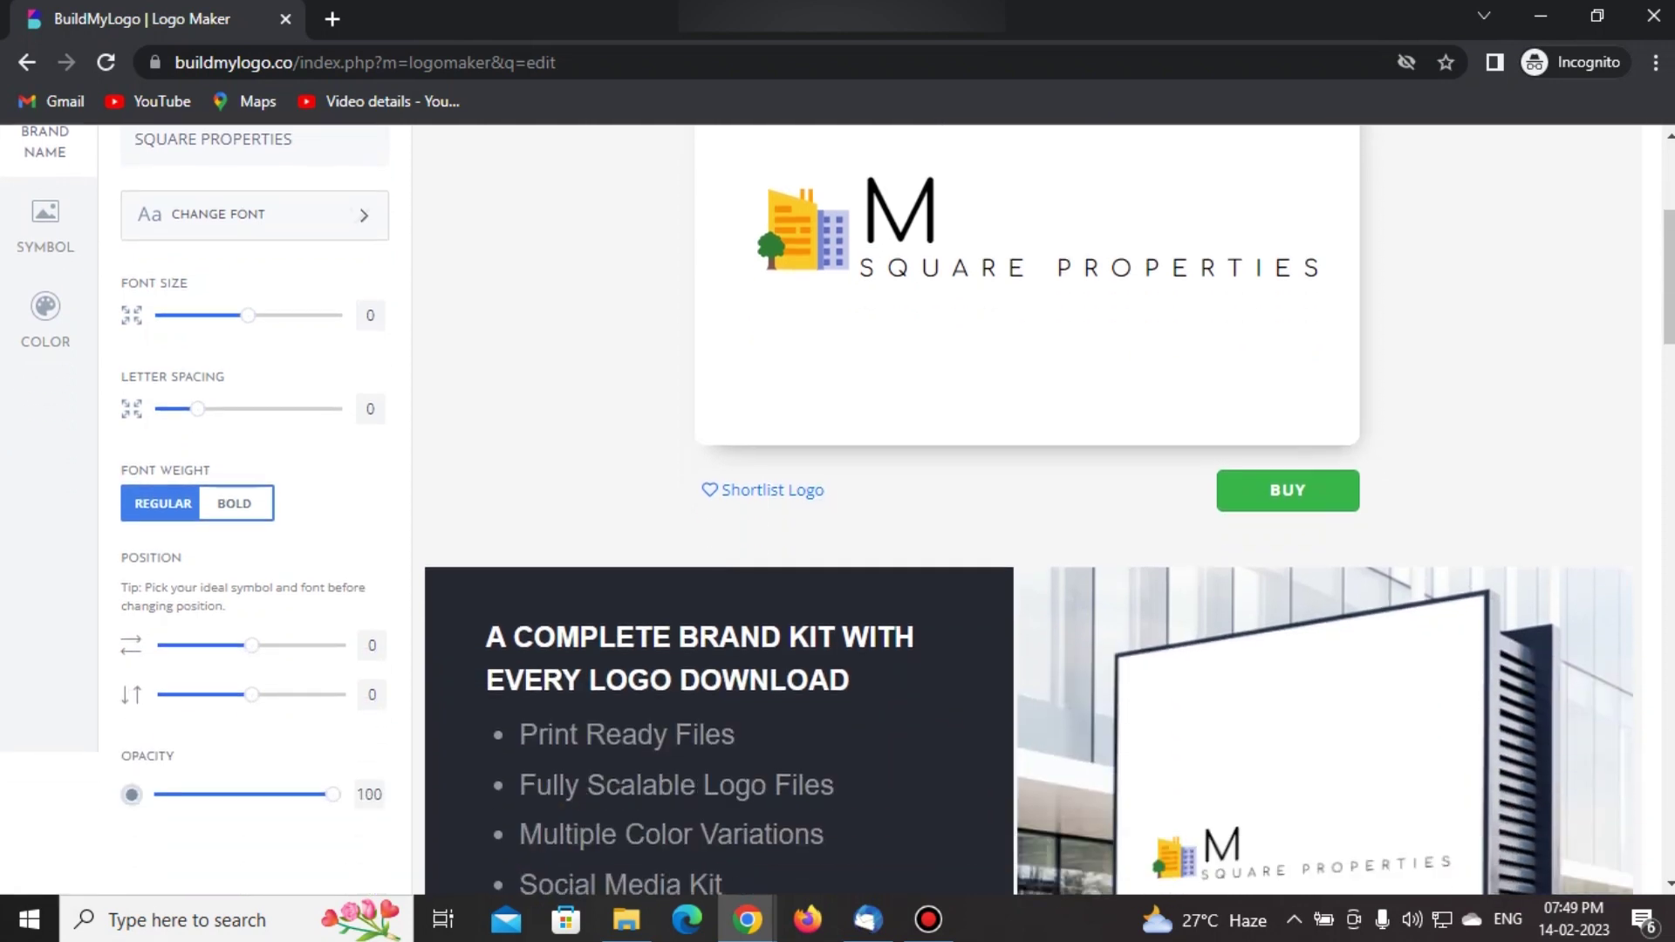
scroll(1026, 510, "up", 4)
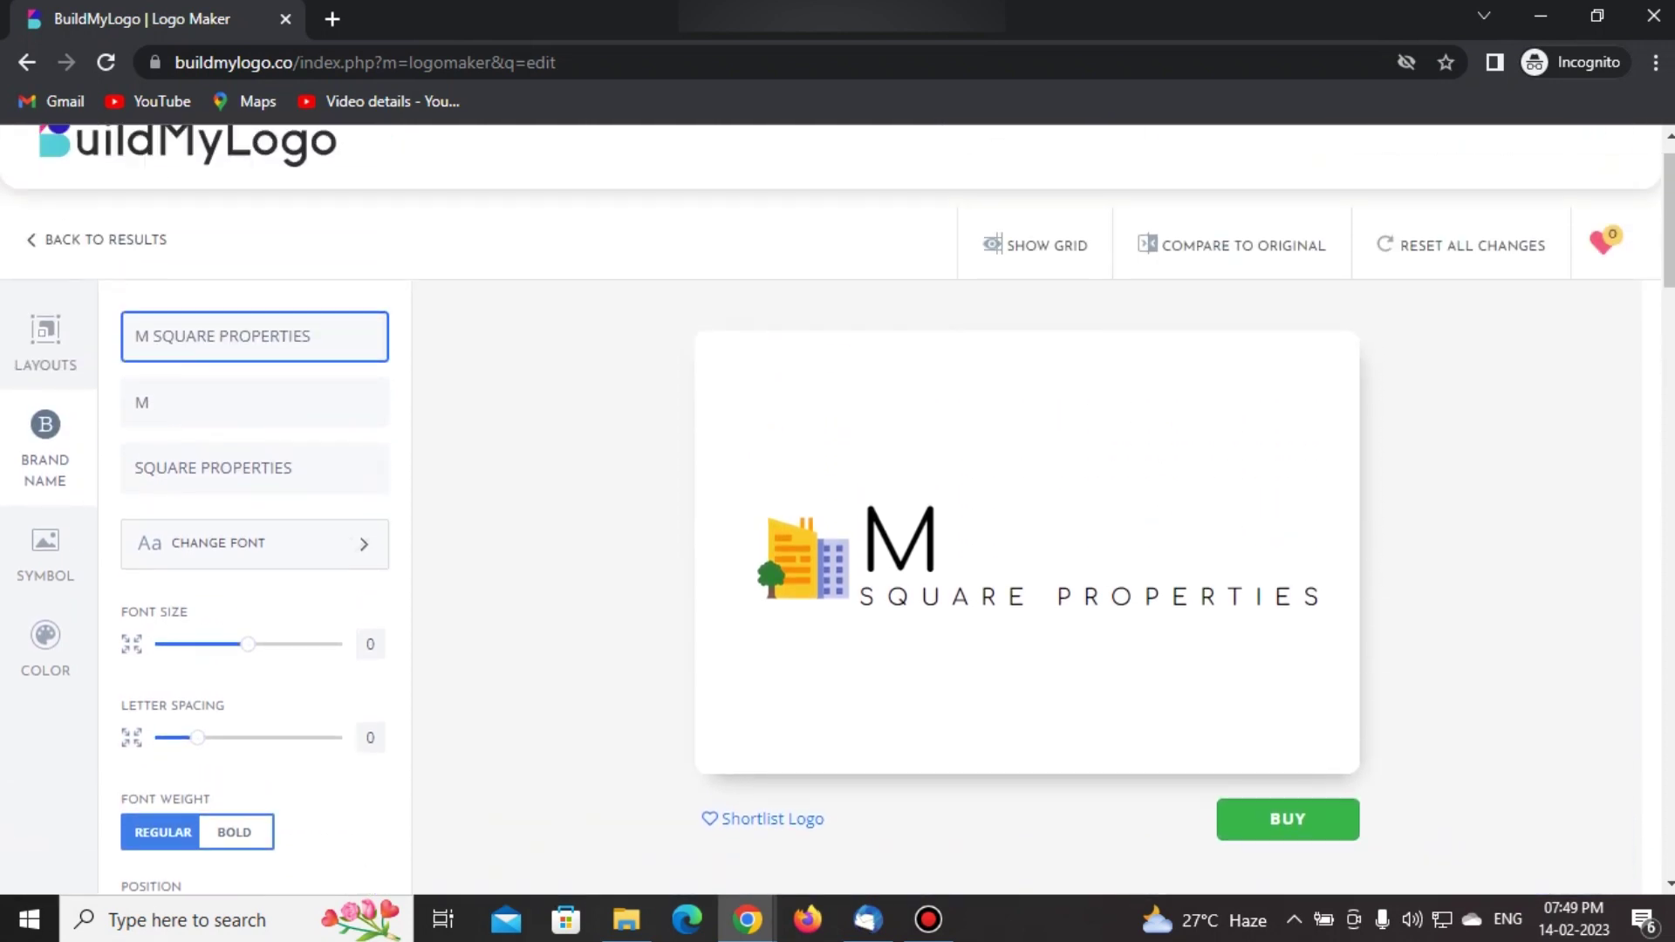
left_click(254, 402)
scroll(254, 402, "down", 1)
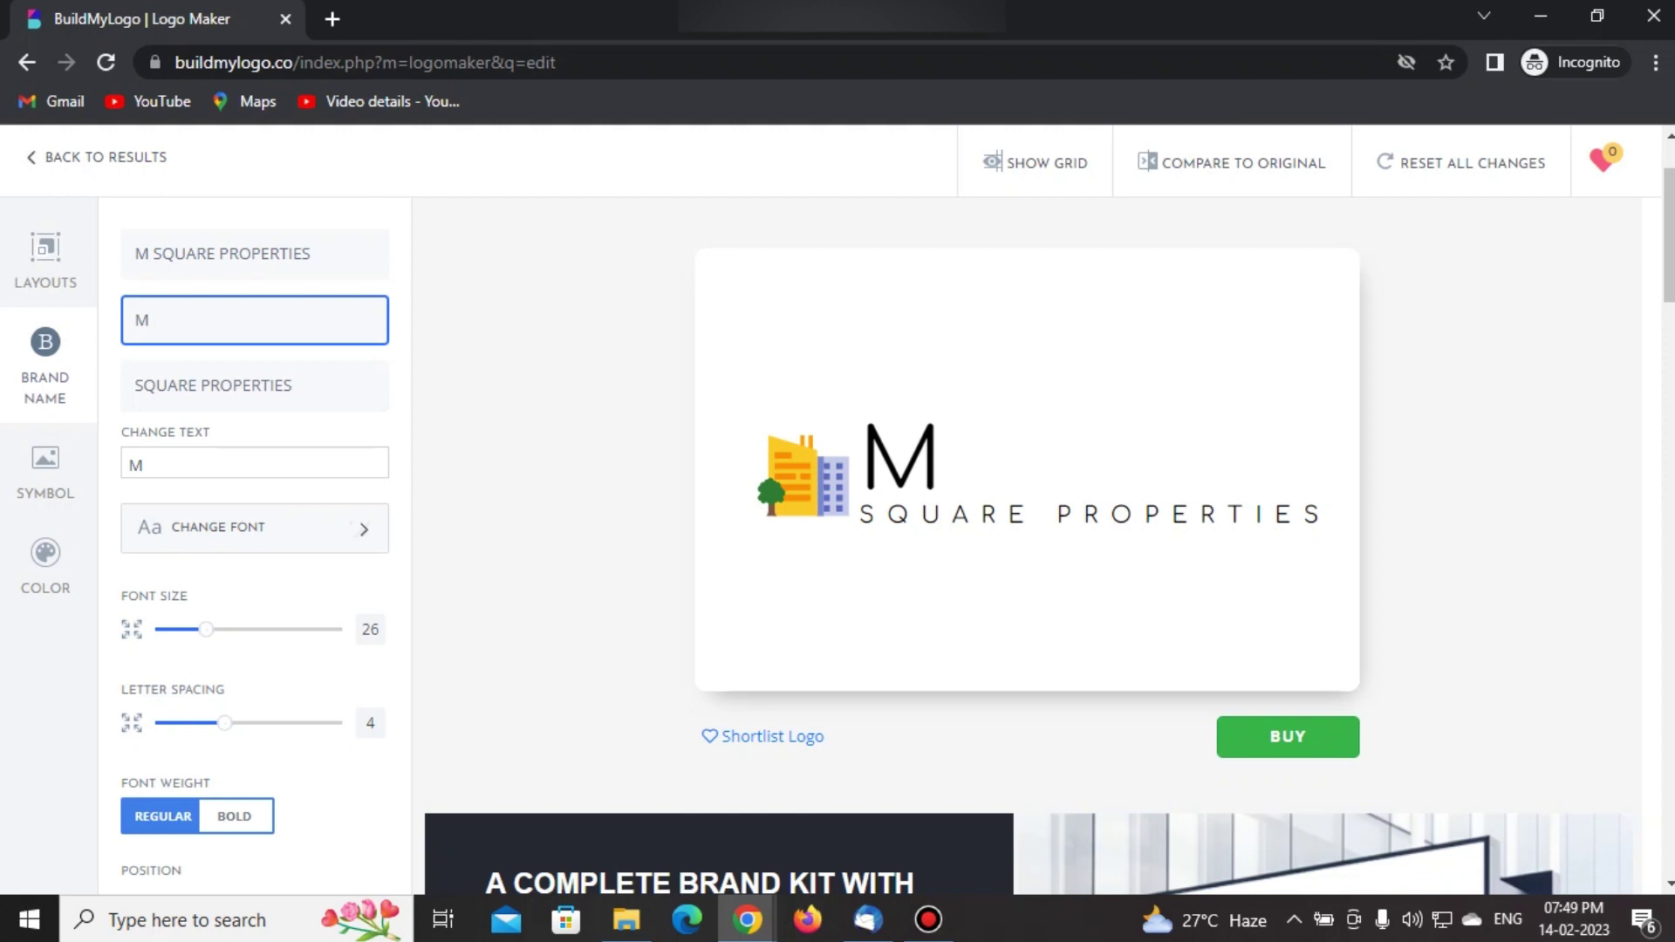
- Try the columned building and the black four-window building with a door as the logo's image symbol
left_click(45, 471)
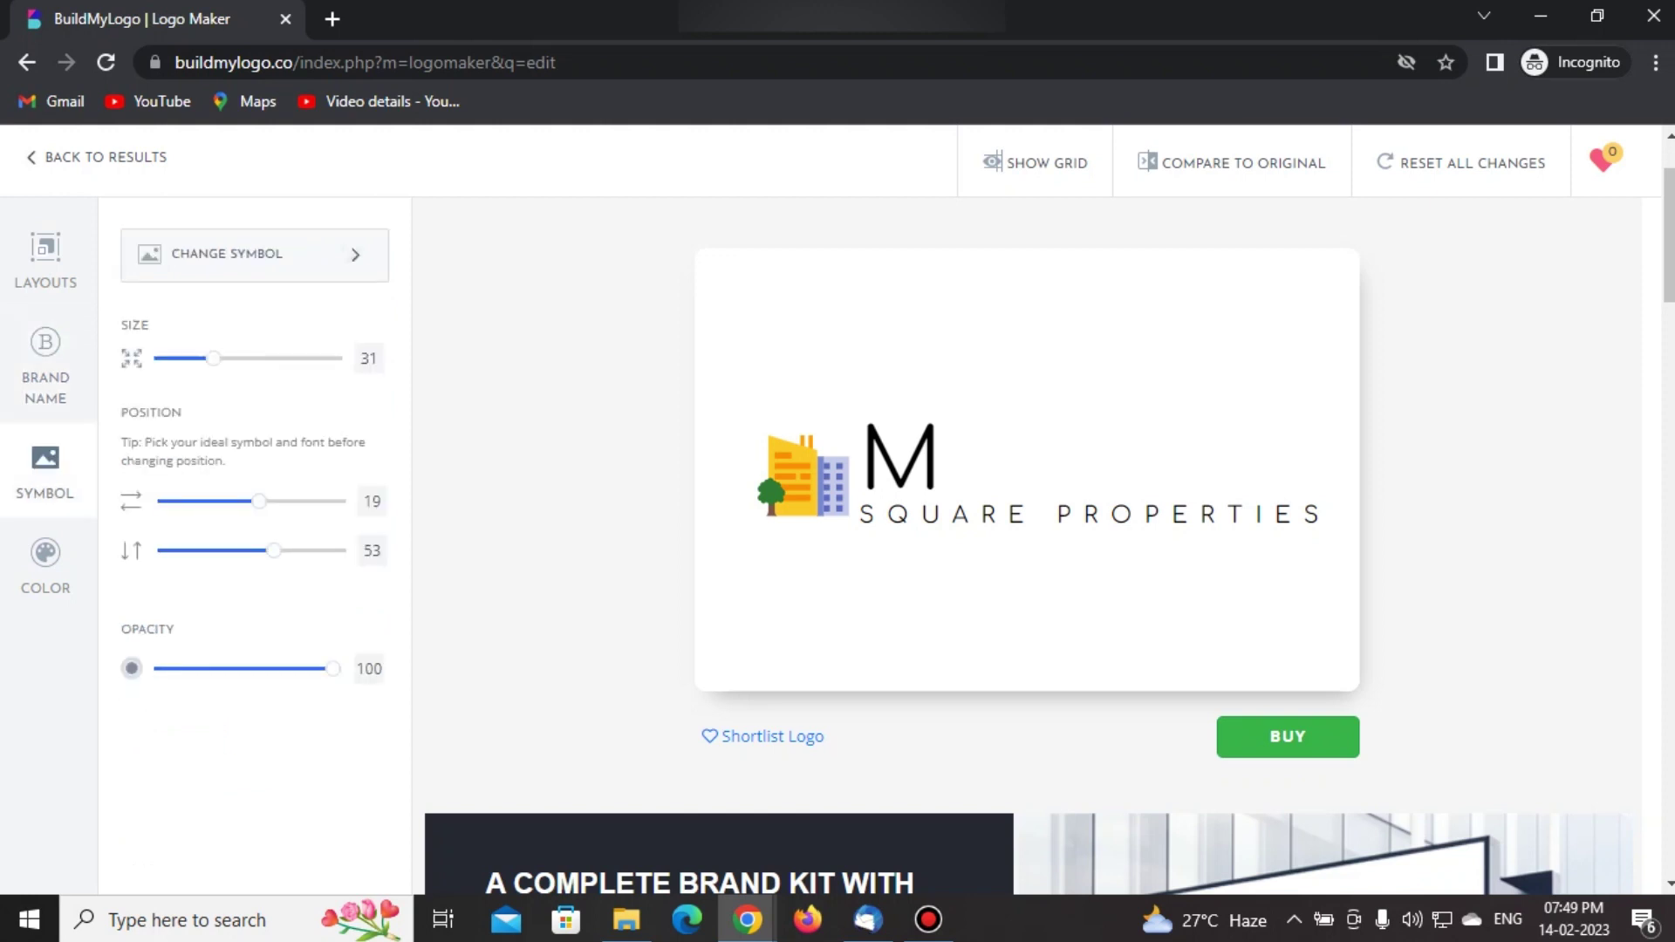
left_click(254, 254)
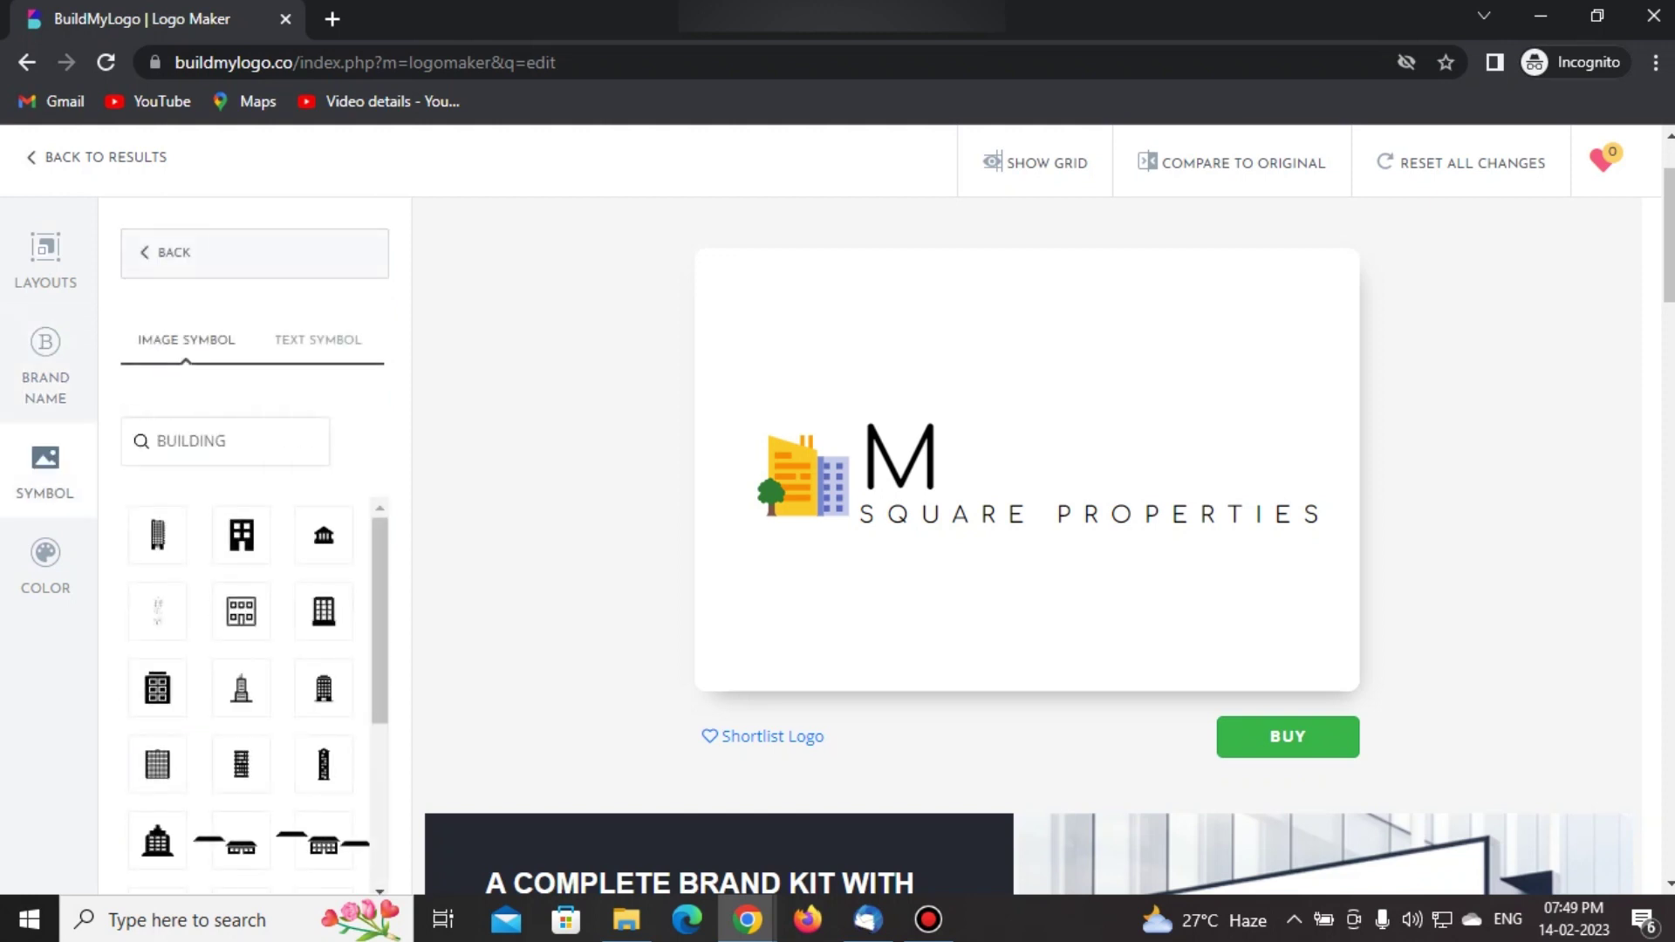
left_click(324, 535)
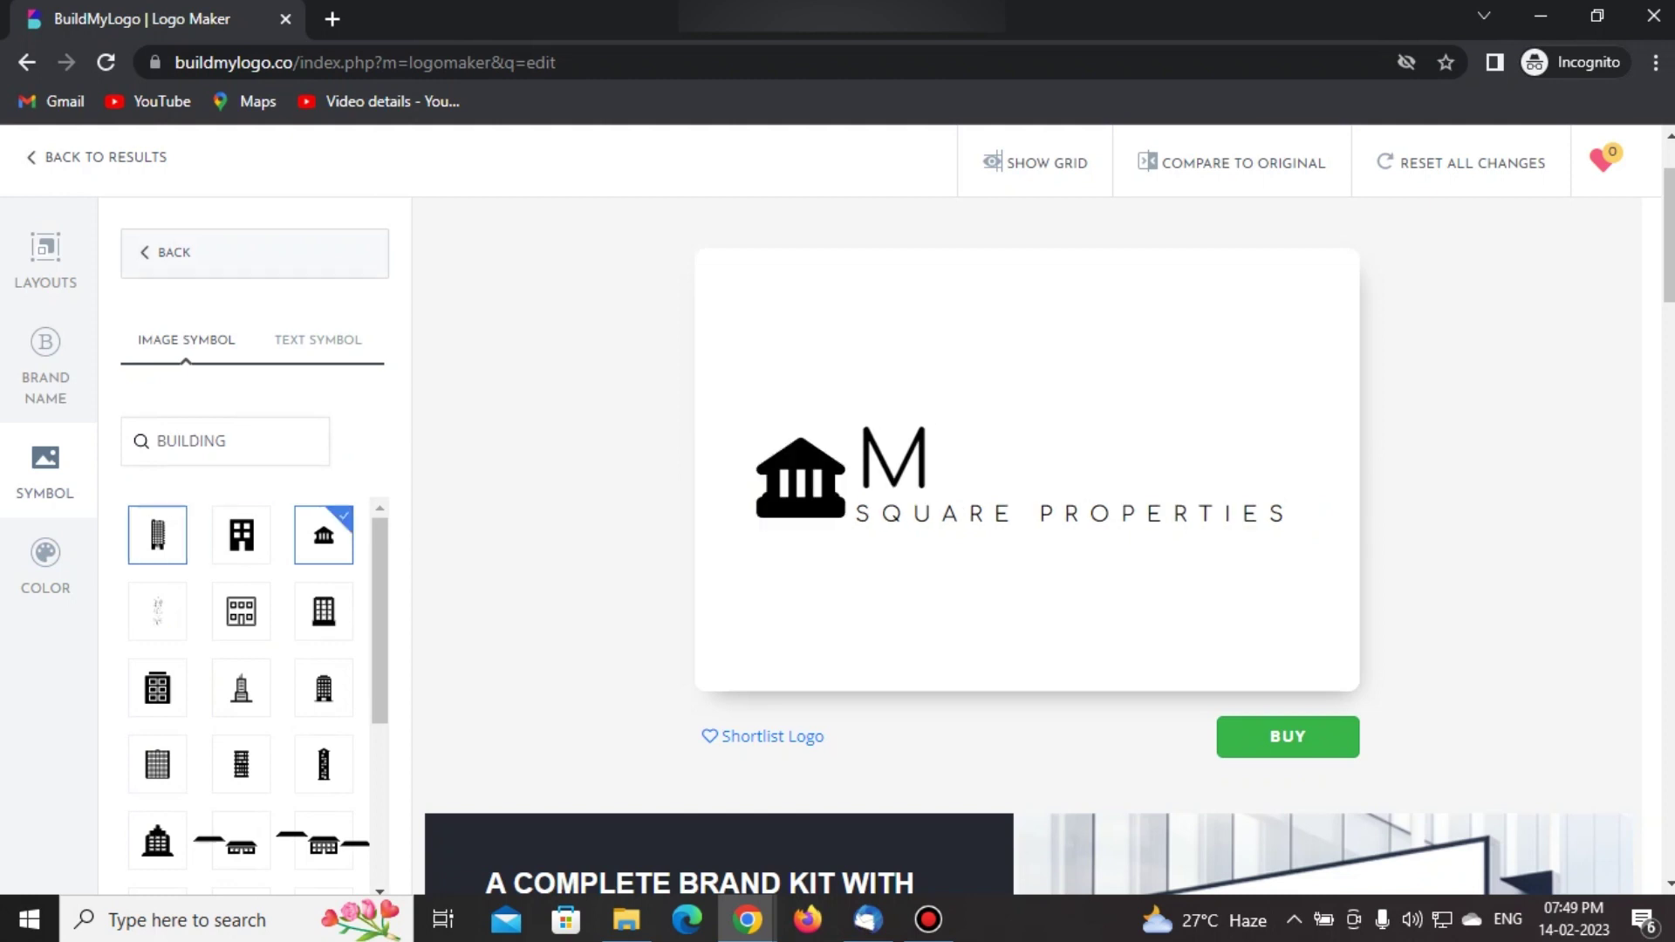
left_click(157, 534)
left_click(242, 534)
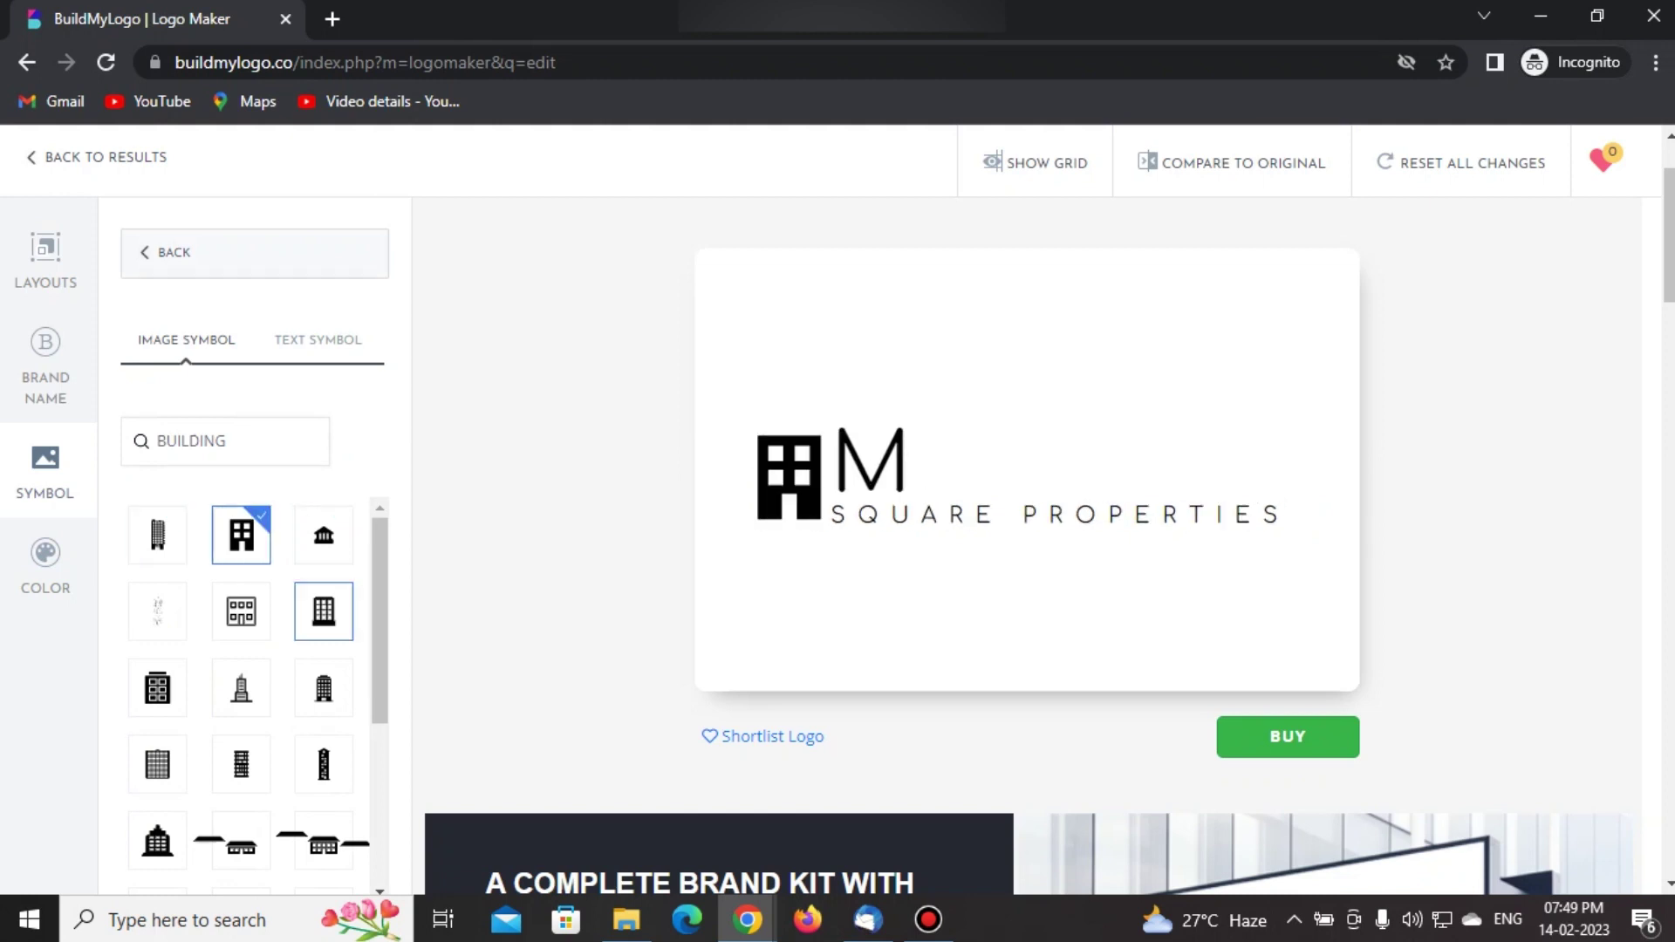
scroll(262, 611, "down", 3)
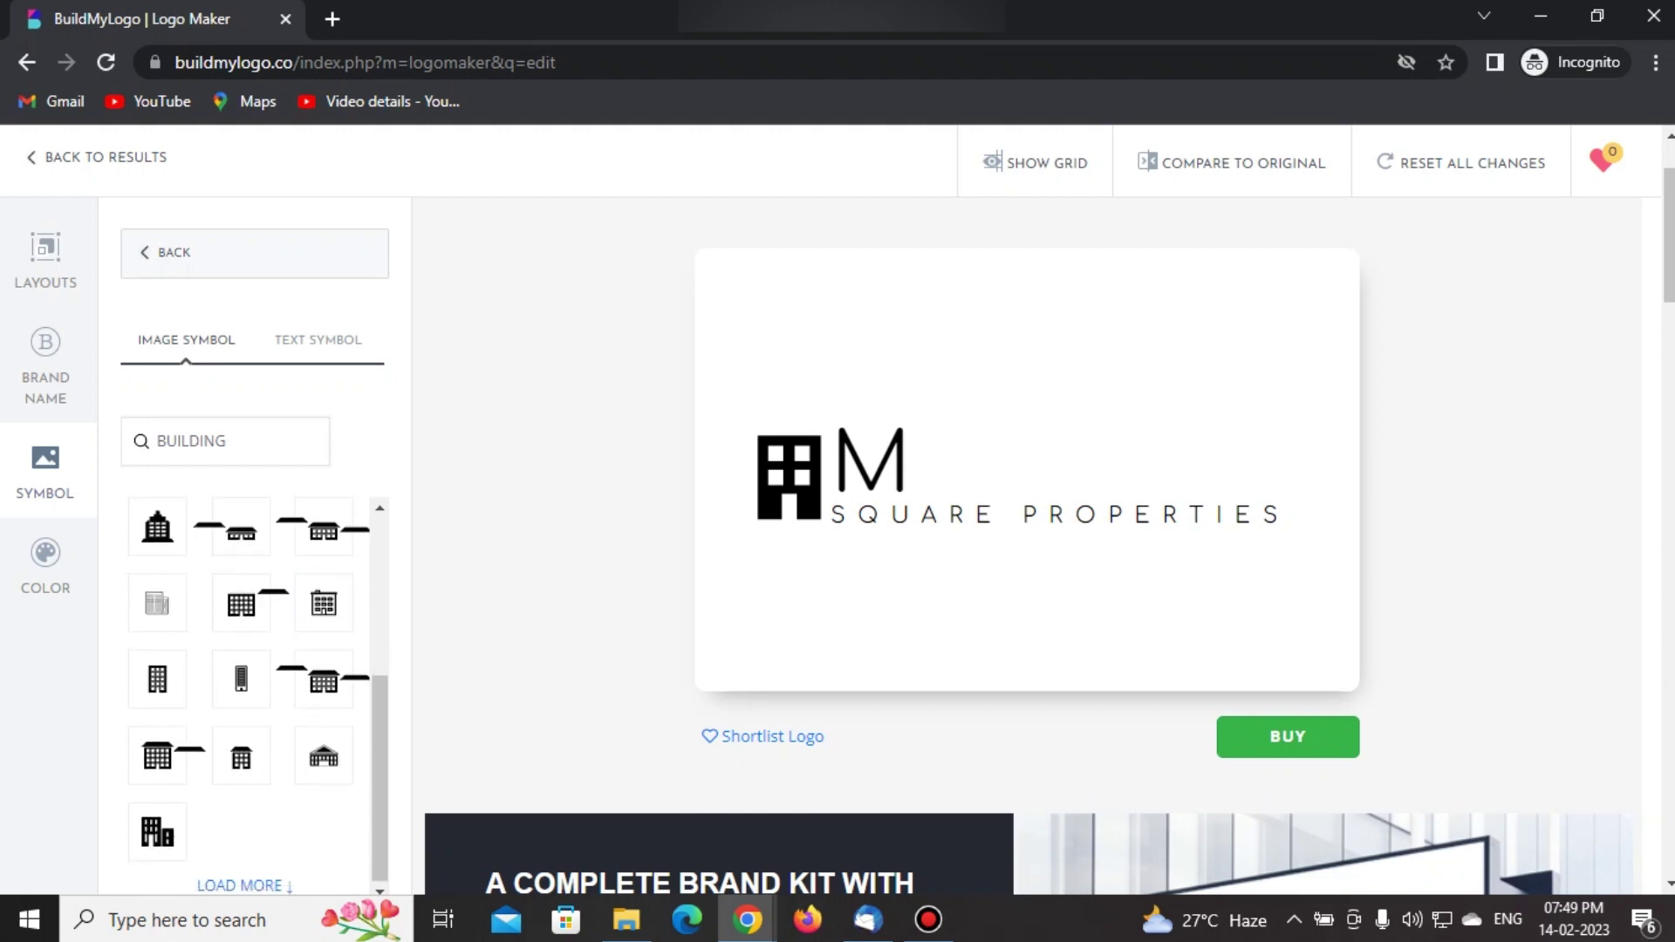
scroll(262, 655, "up", 3)
left_click(253, 253)
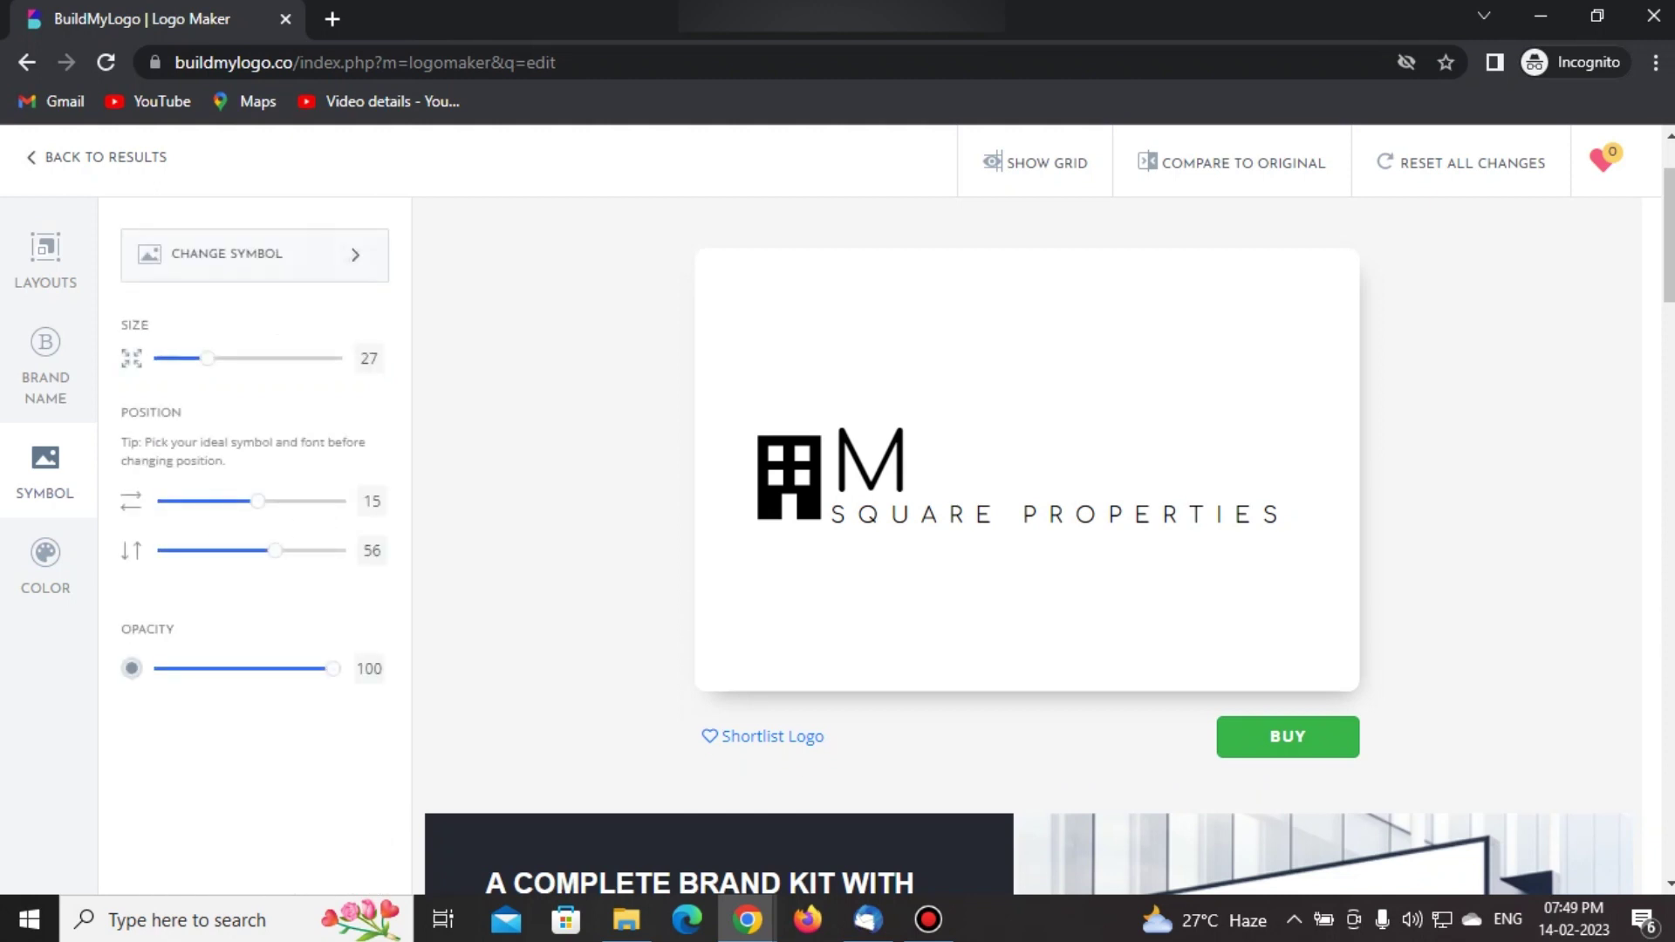
- Load more building symbols and try the stepped tower and the row of connected buildings in the logo
left_click(254, 253)
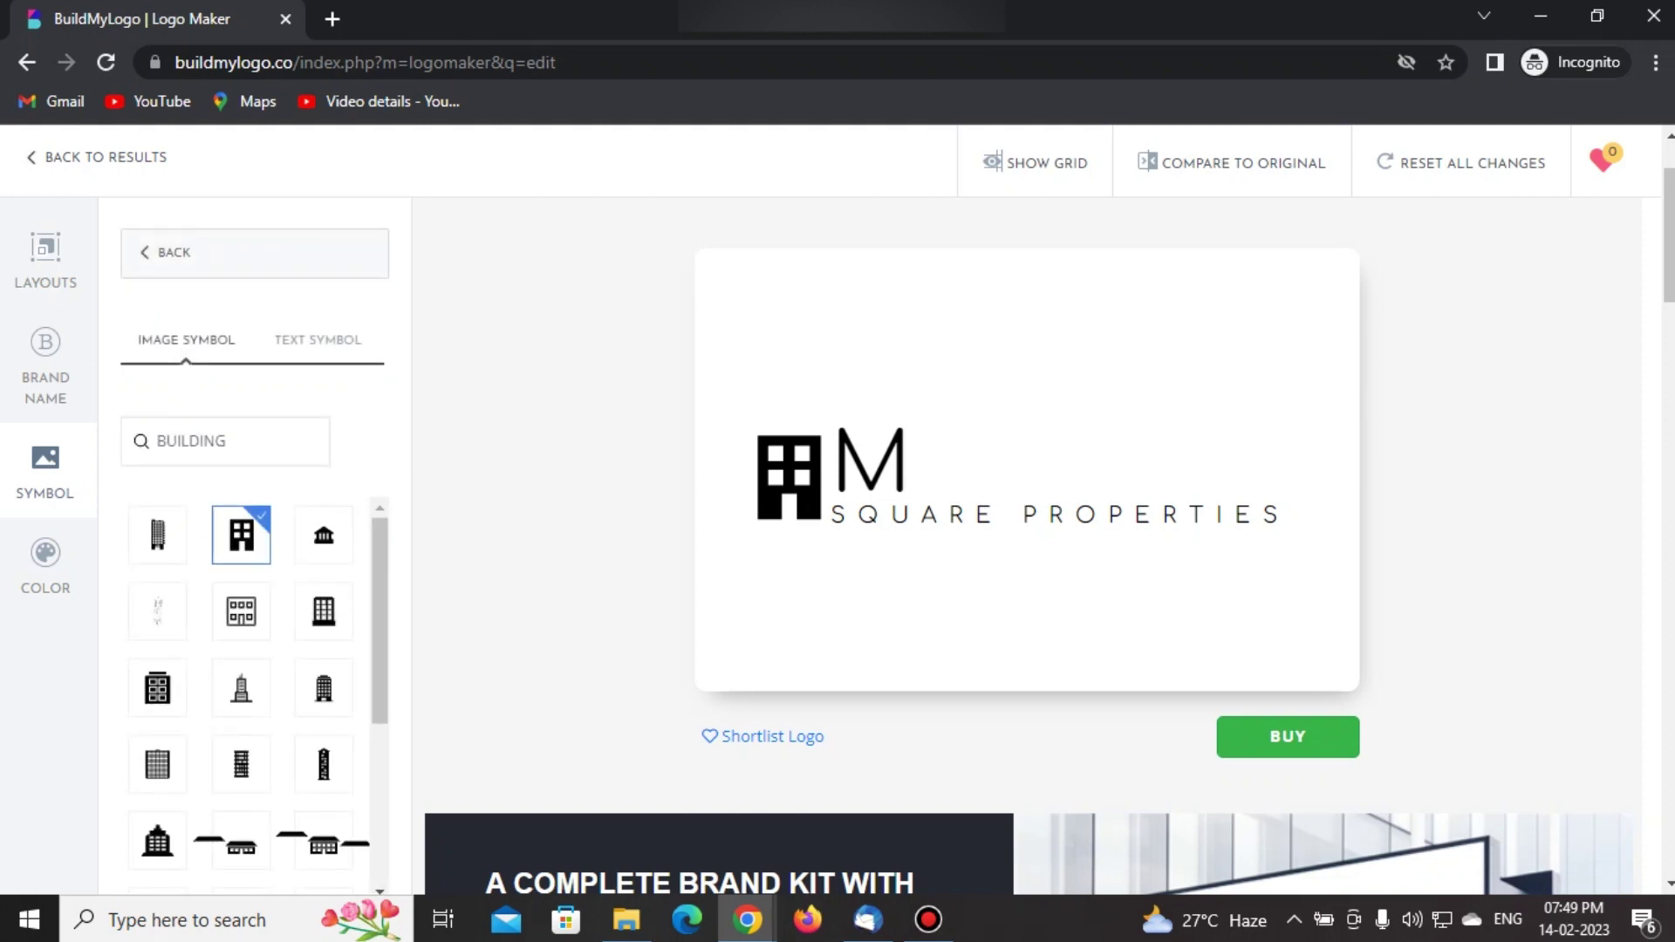
scroll(253, 689, "down", 3)
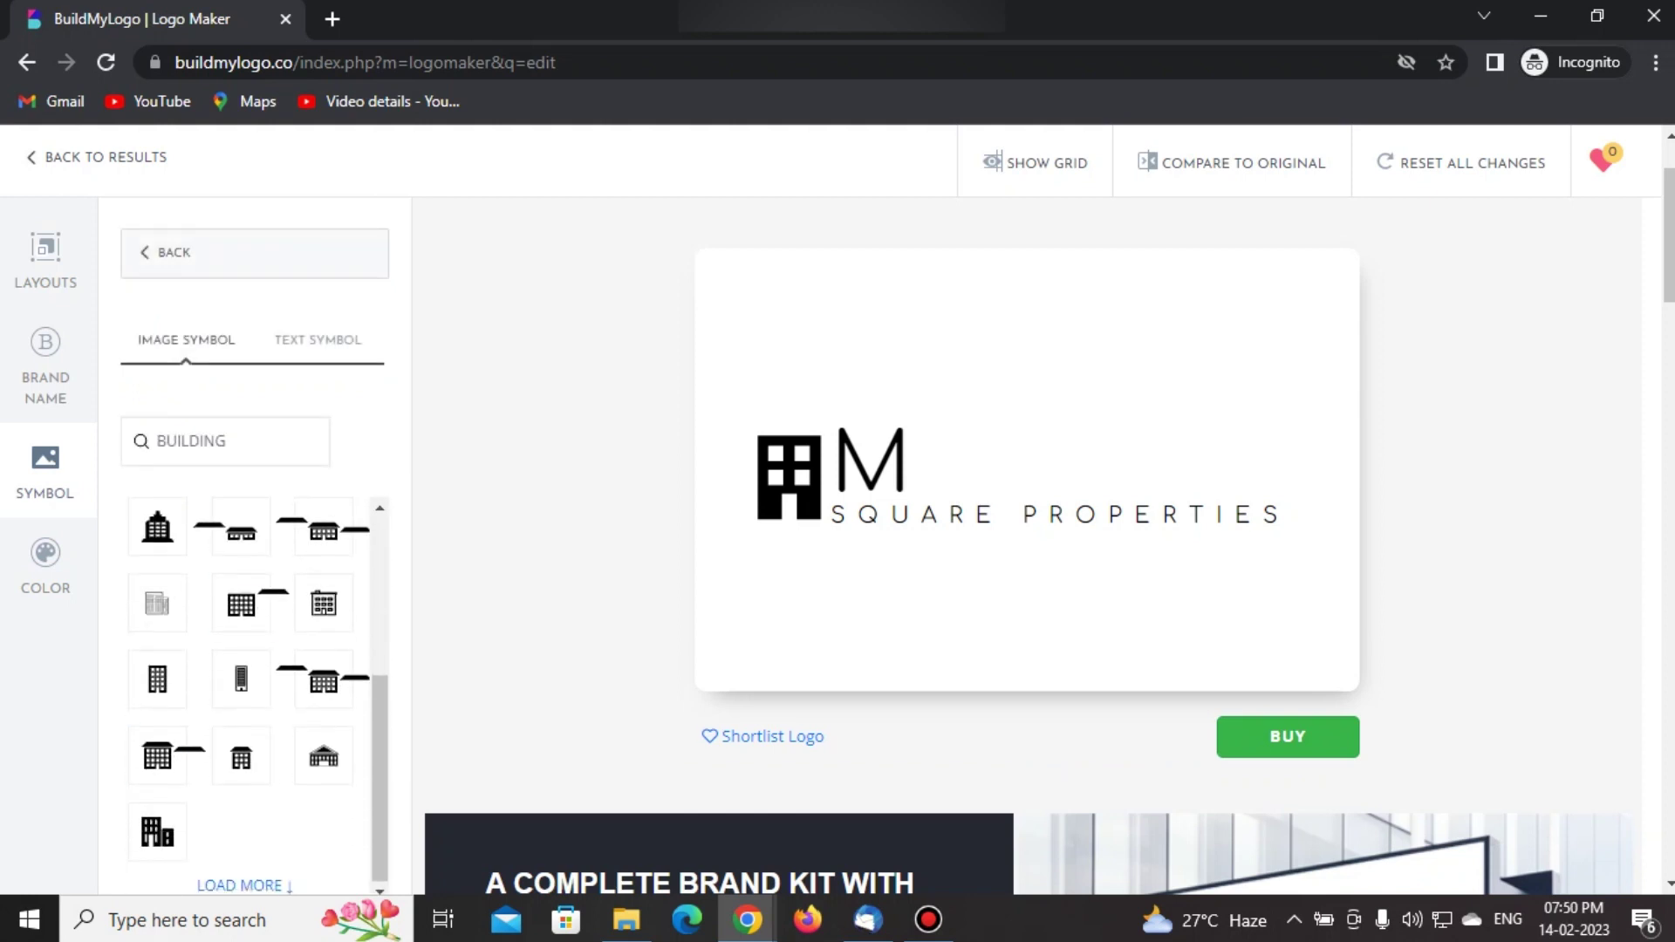
left_click(244, 886)
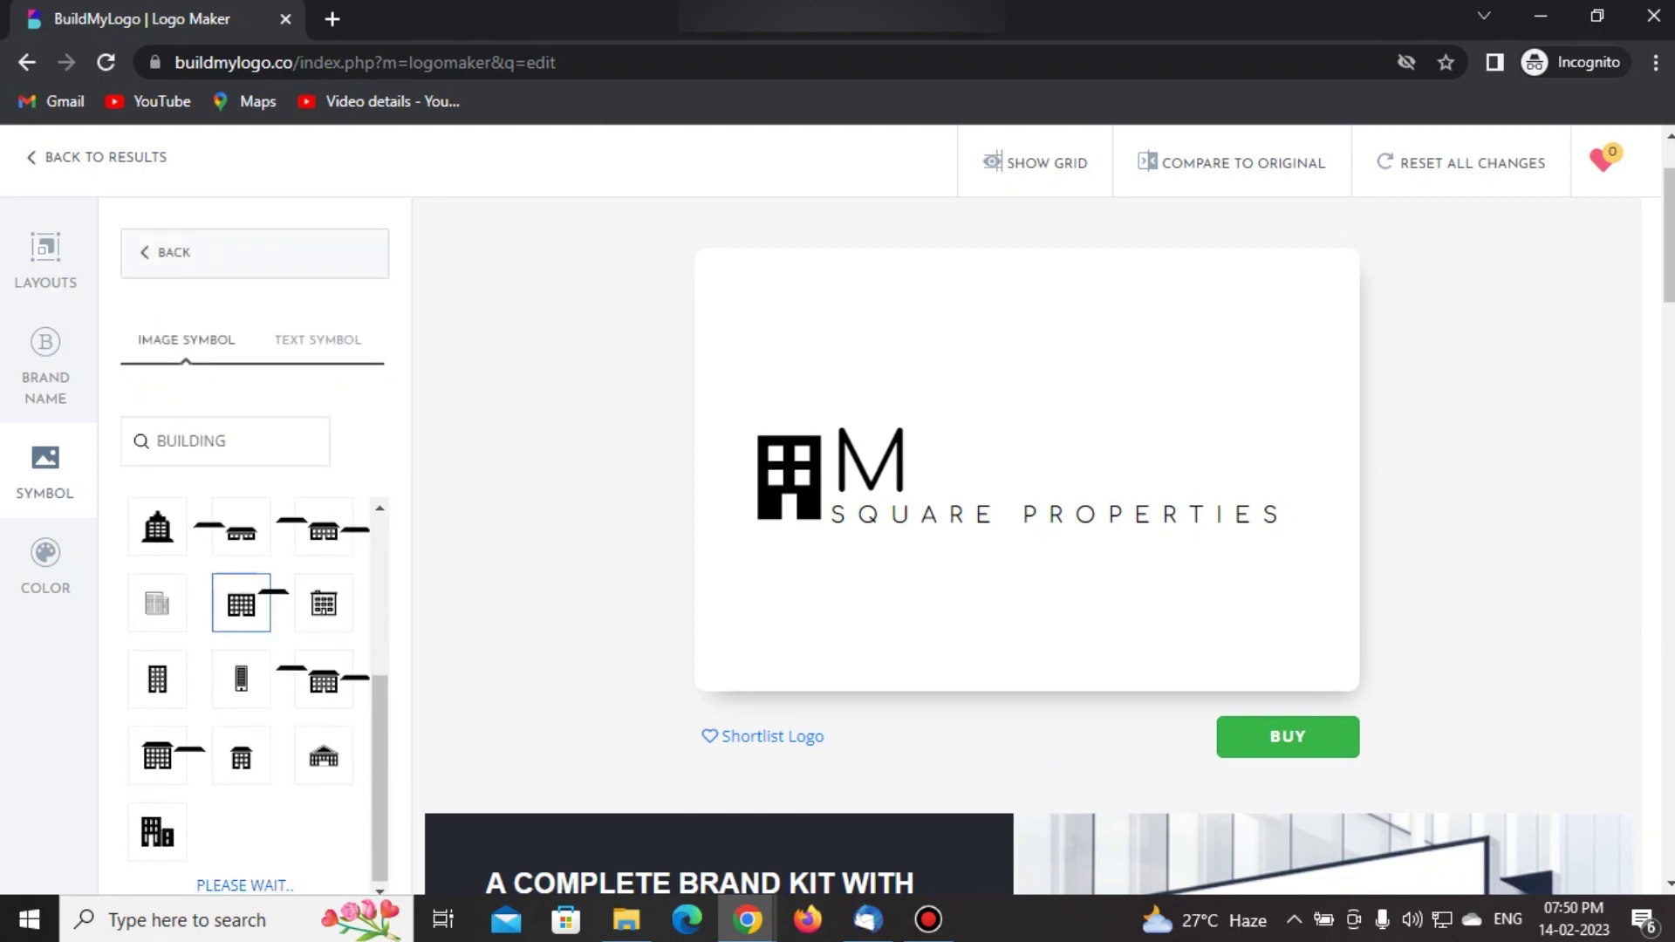
scroll(244, 885, "down", 2)
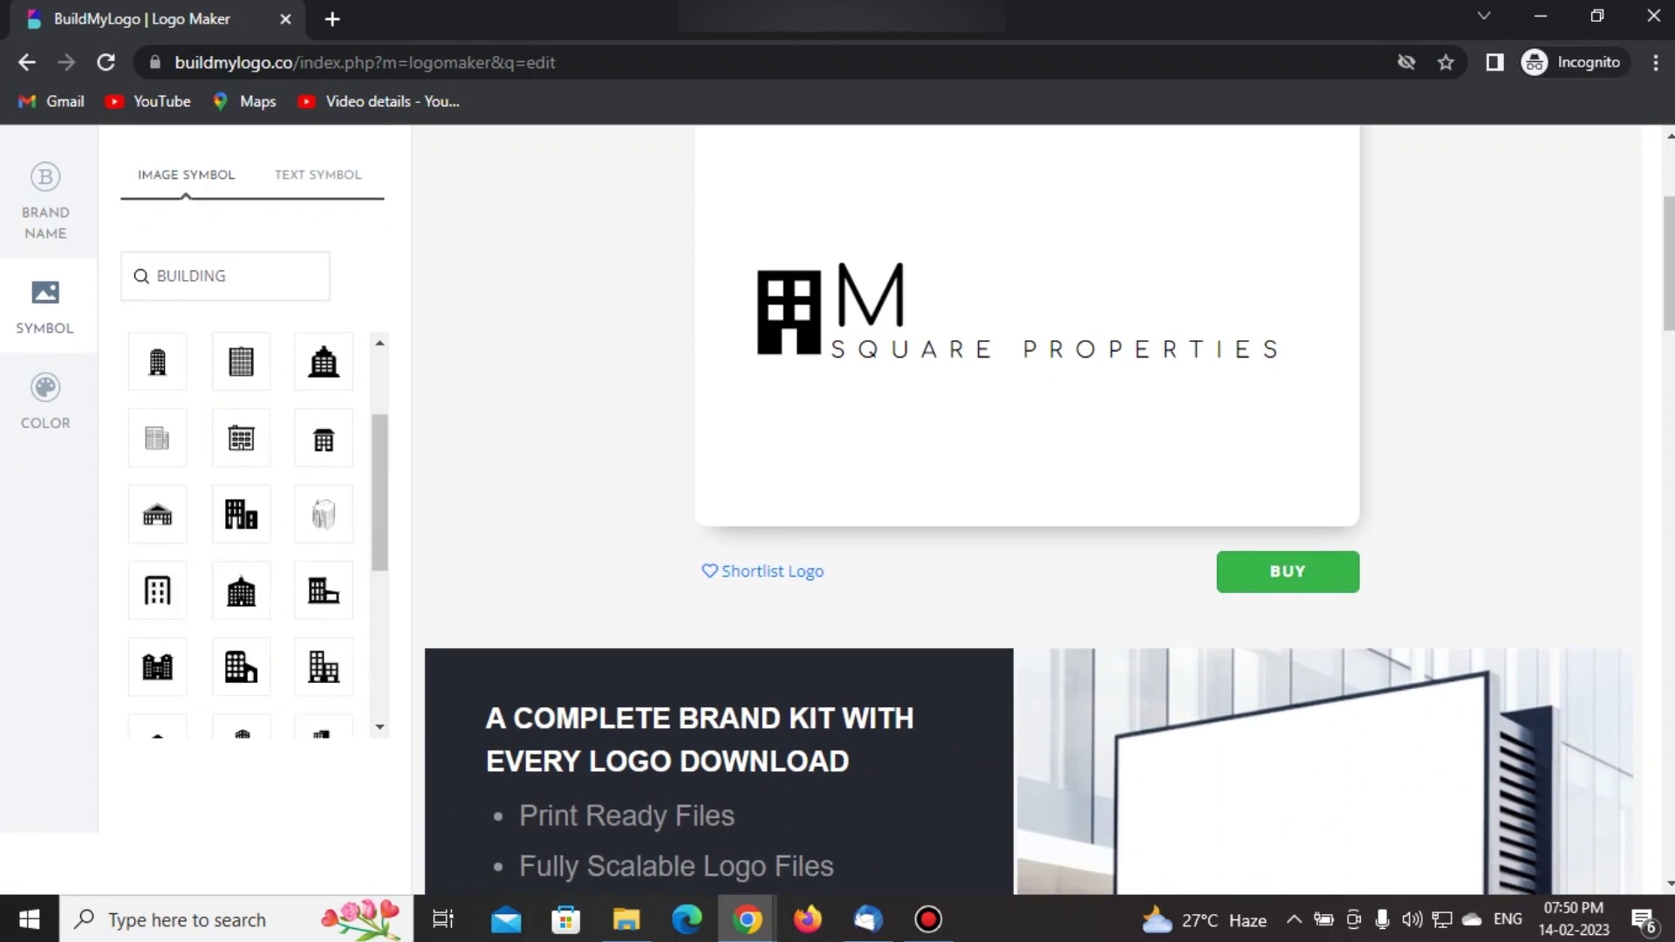
scroll(241, 515, "down", 5)
left_click(157, 591)
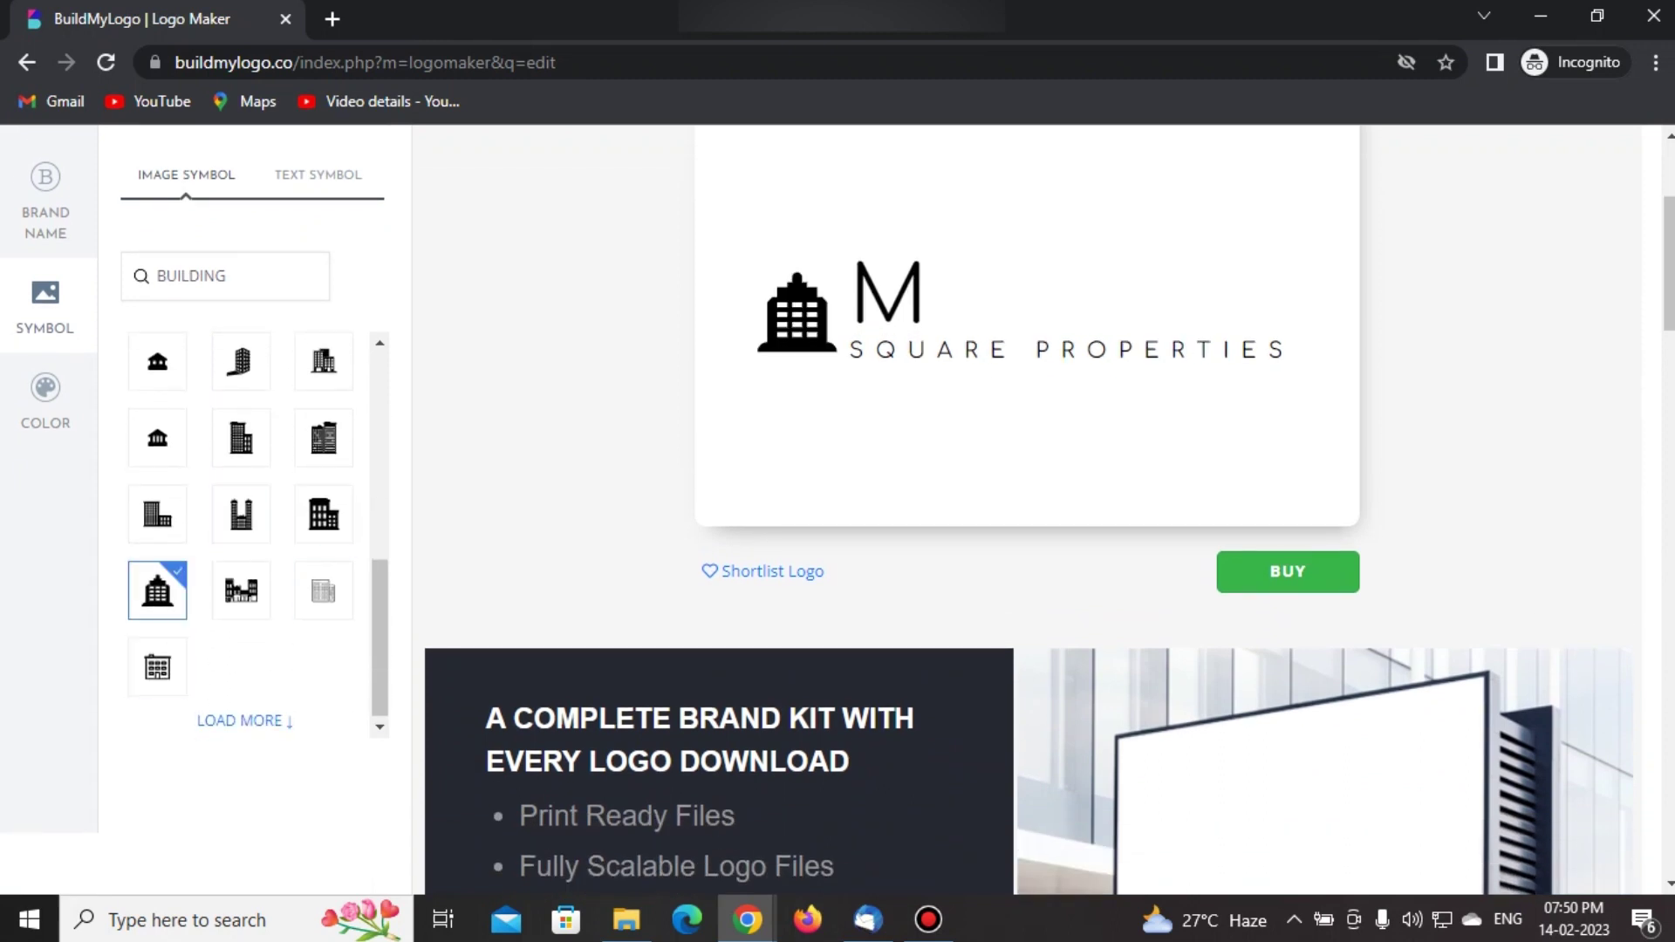
left_click(241, 591)
scroll(241, 541, "up", 2)
scroll(241, 541, "up", 3)
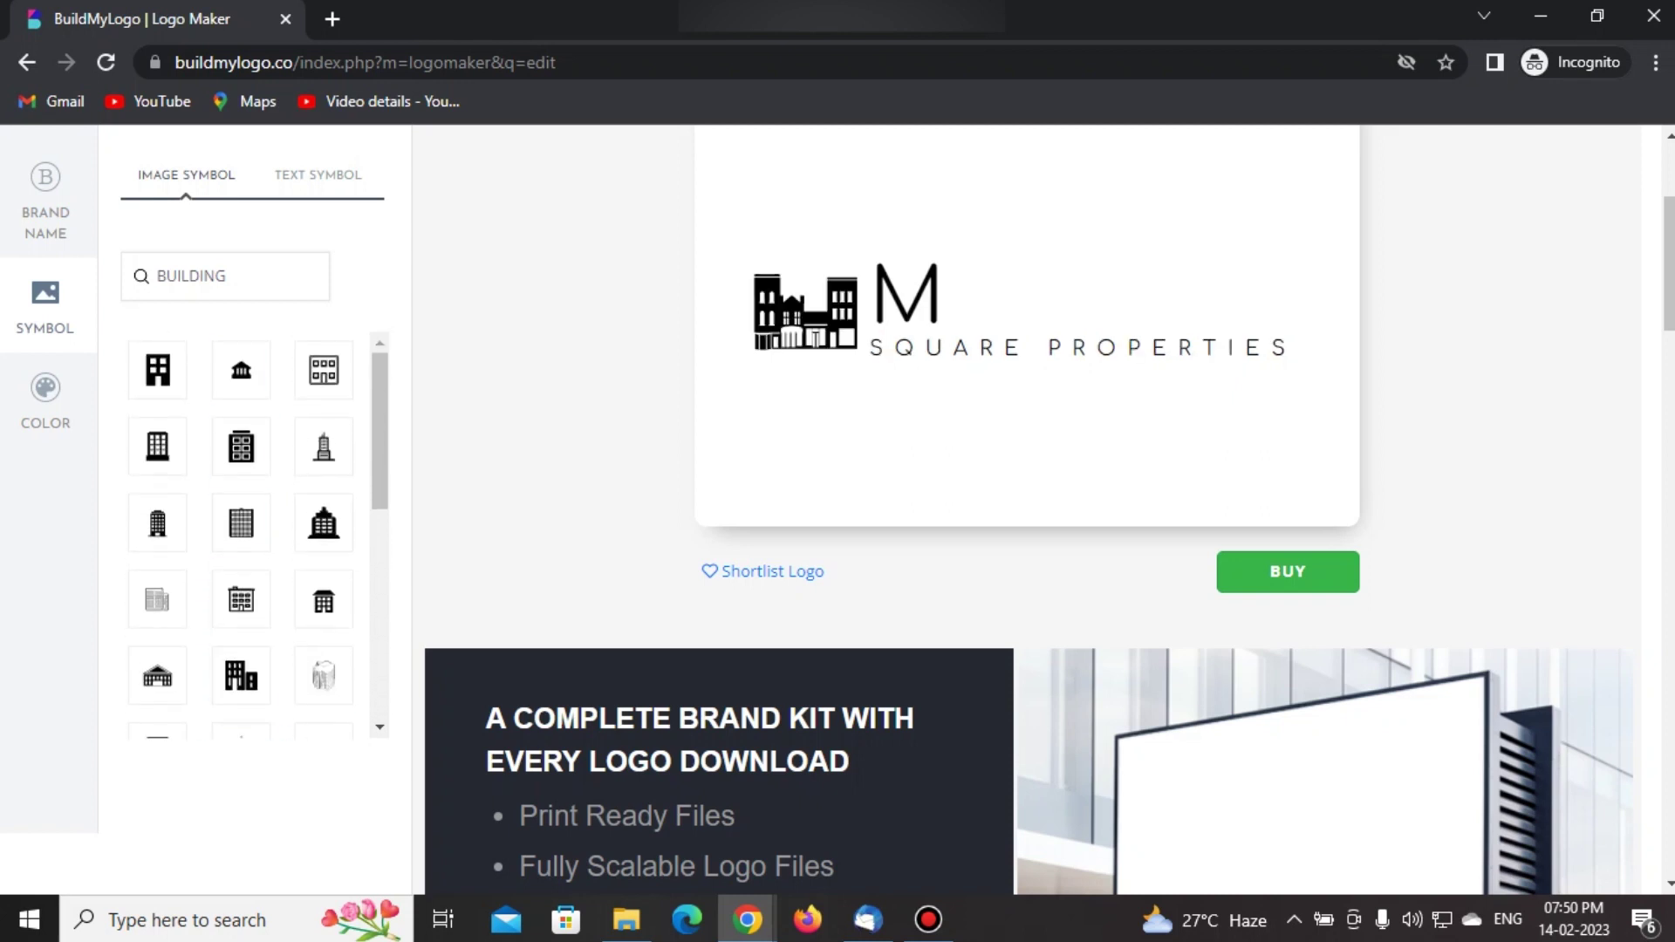
- Try the bold double-line M, the square-framed M and the hexagon M as the logo's text symbol
left_click(318, 174)
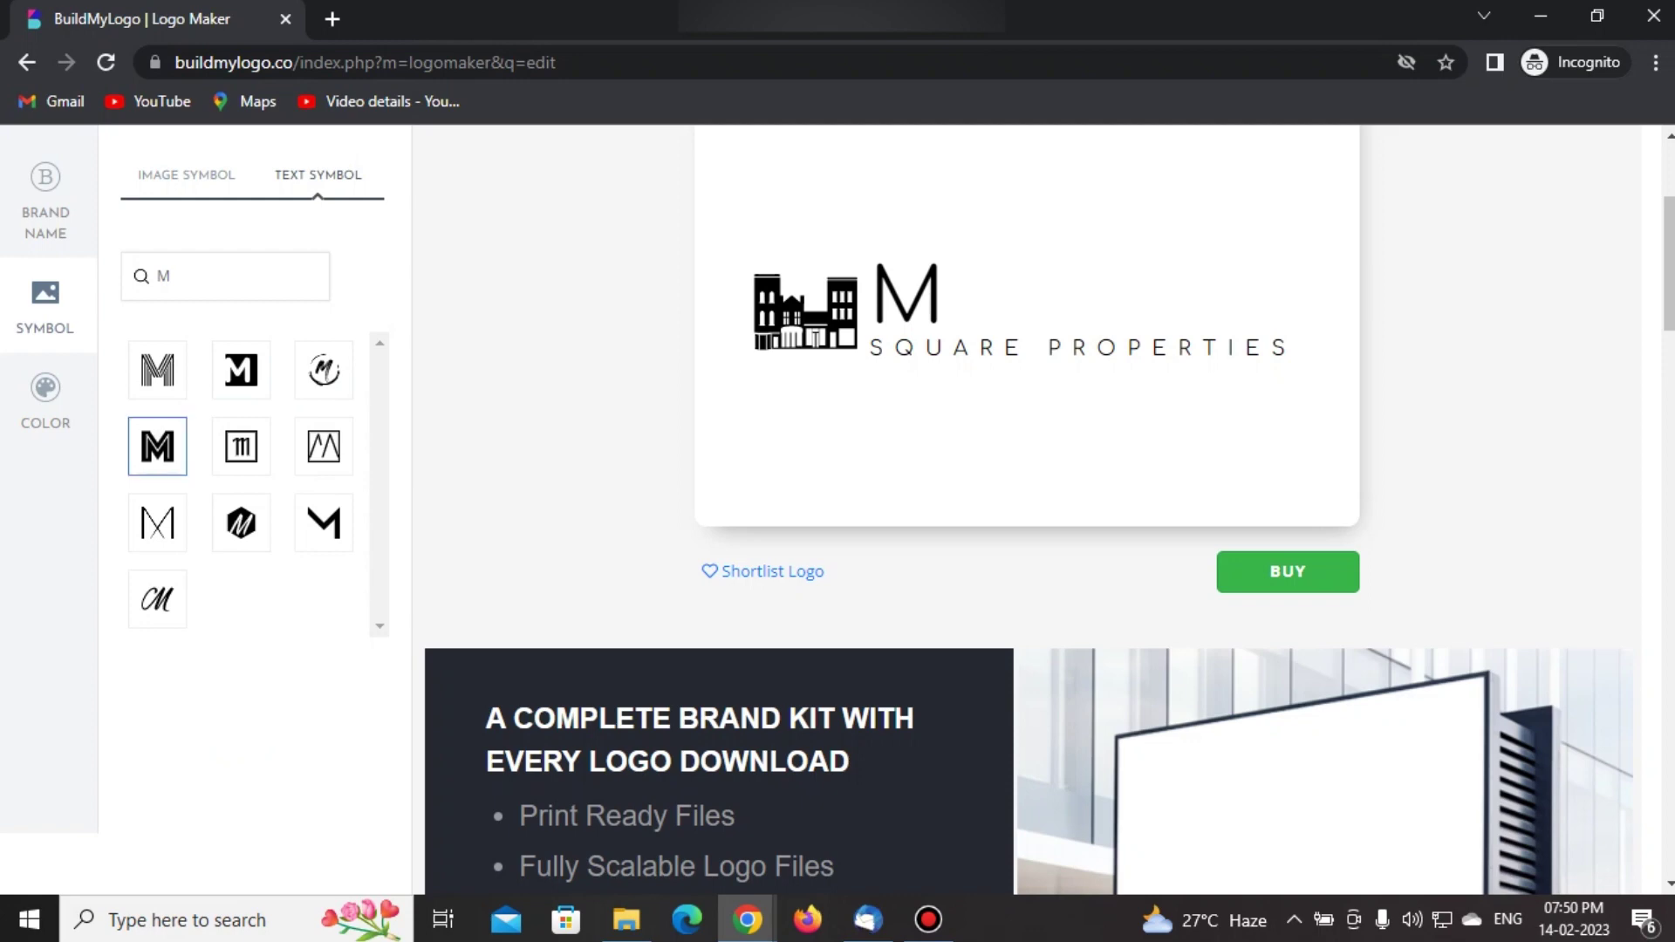
left_click(157, 446)
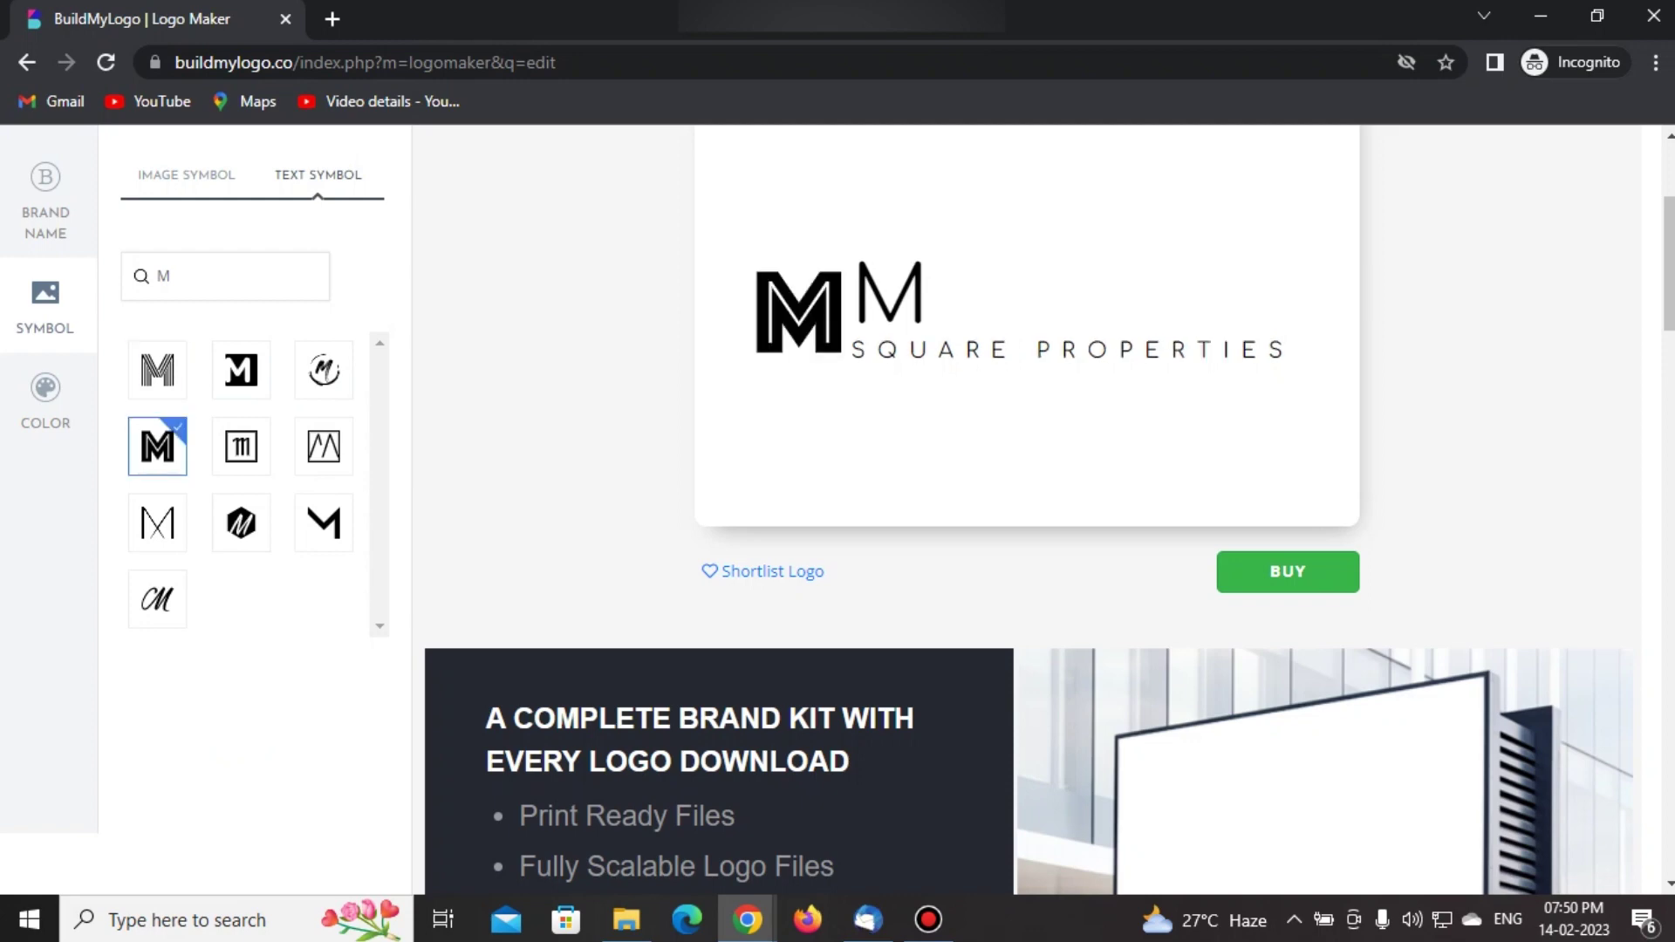
left_click(324, 446)
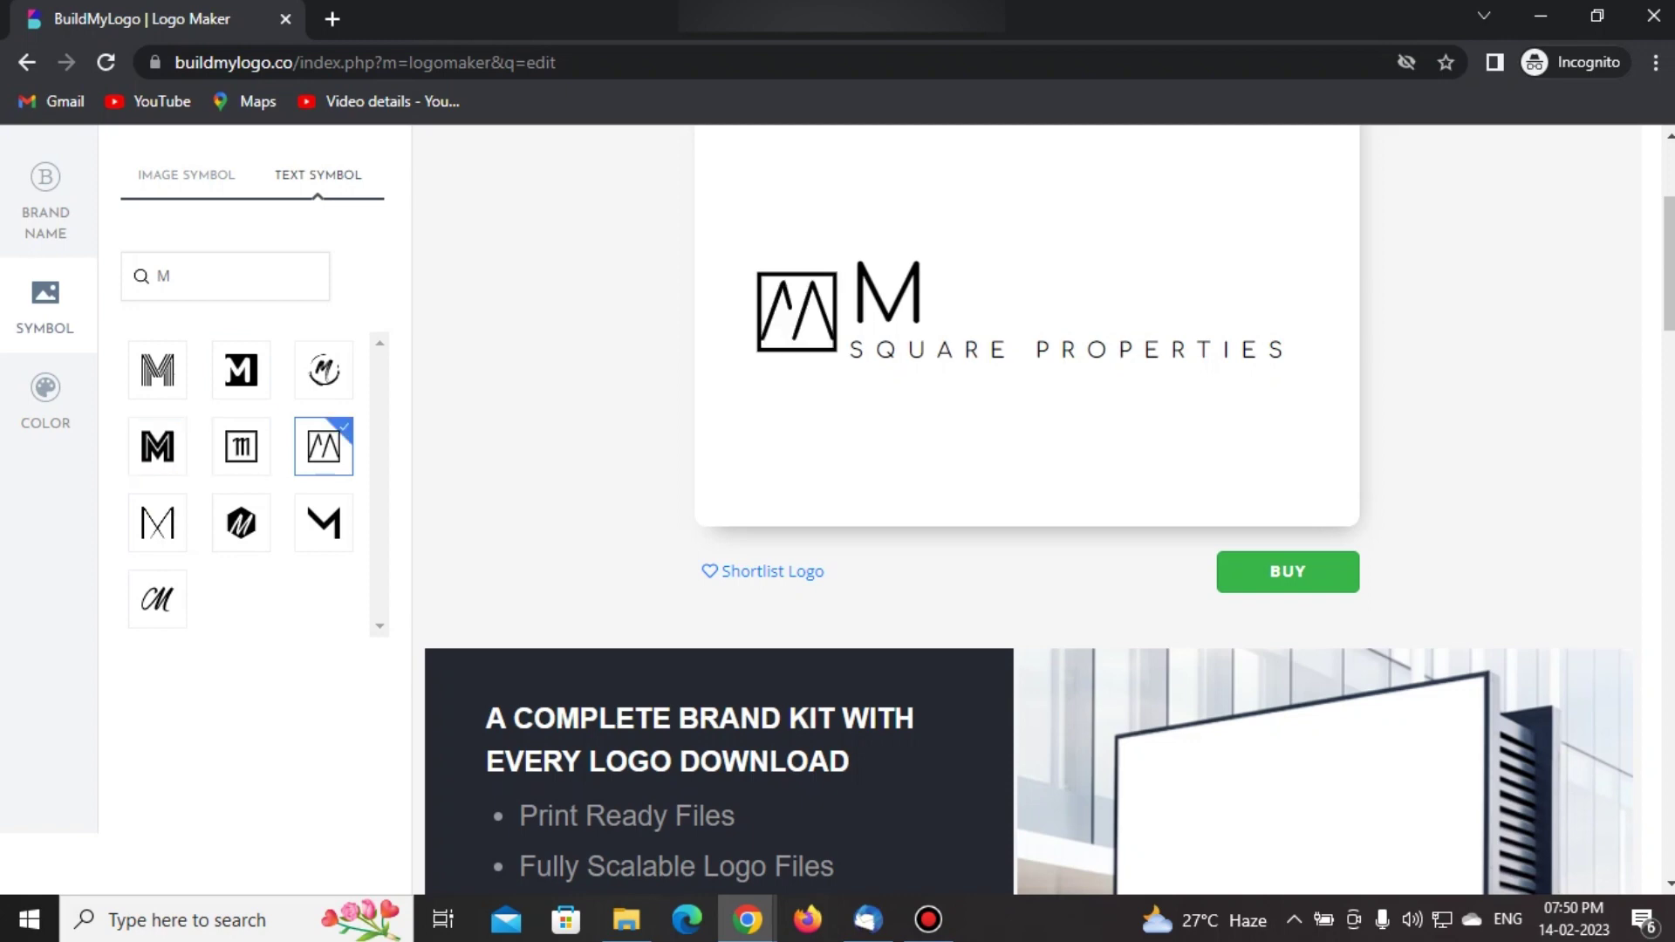
left_click(241, 524)
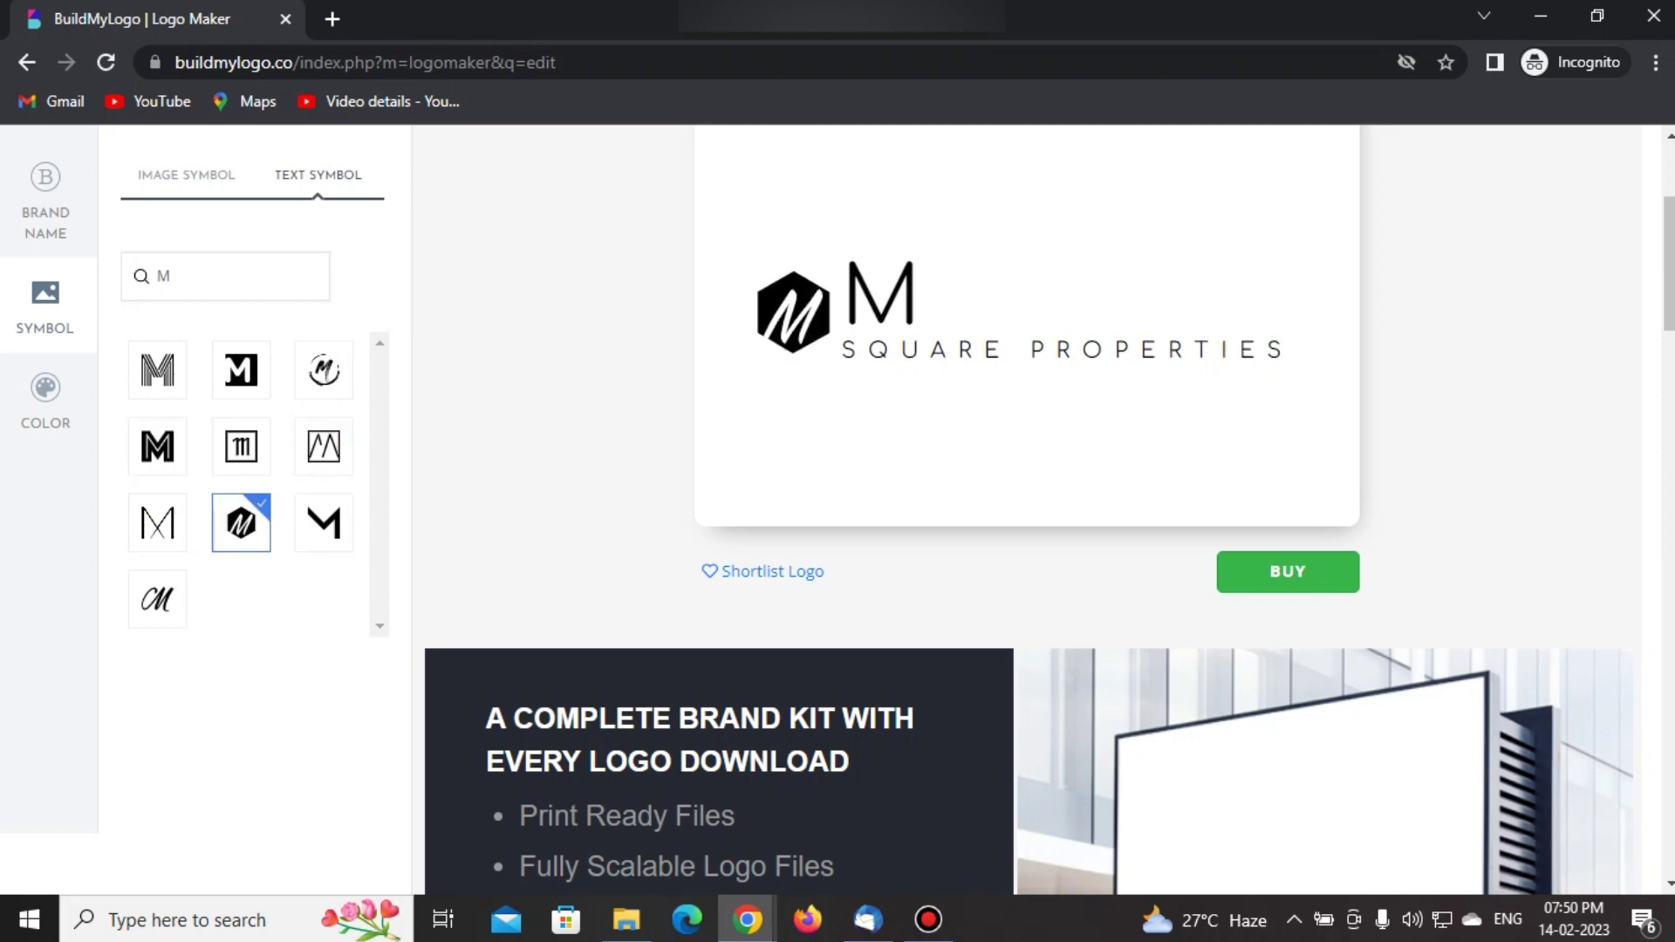
- Return to the building image symbols, try the four-window building, and set the columned building as the logo symbol
left_click(186, 175)
left_click(157, 370)
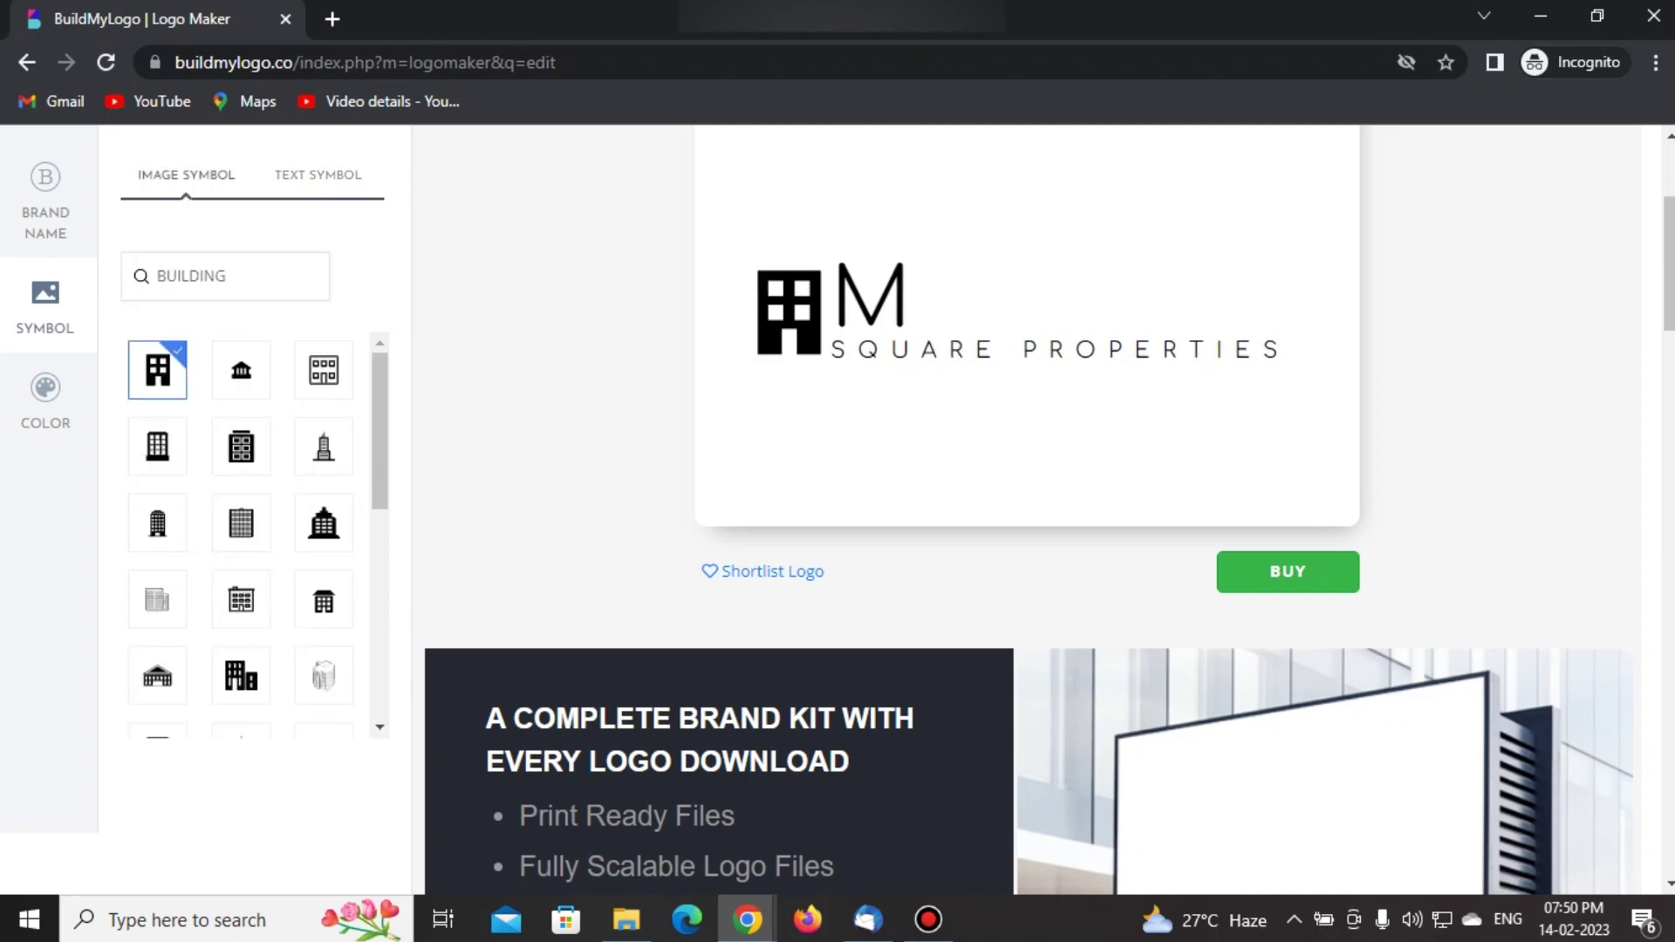
scroll(837, 506, "up", 3)
scroll(838, 506, "down", 3)
scroll(837, 506, "up", 2)
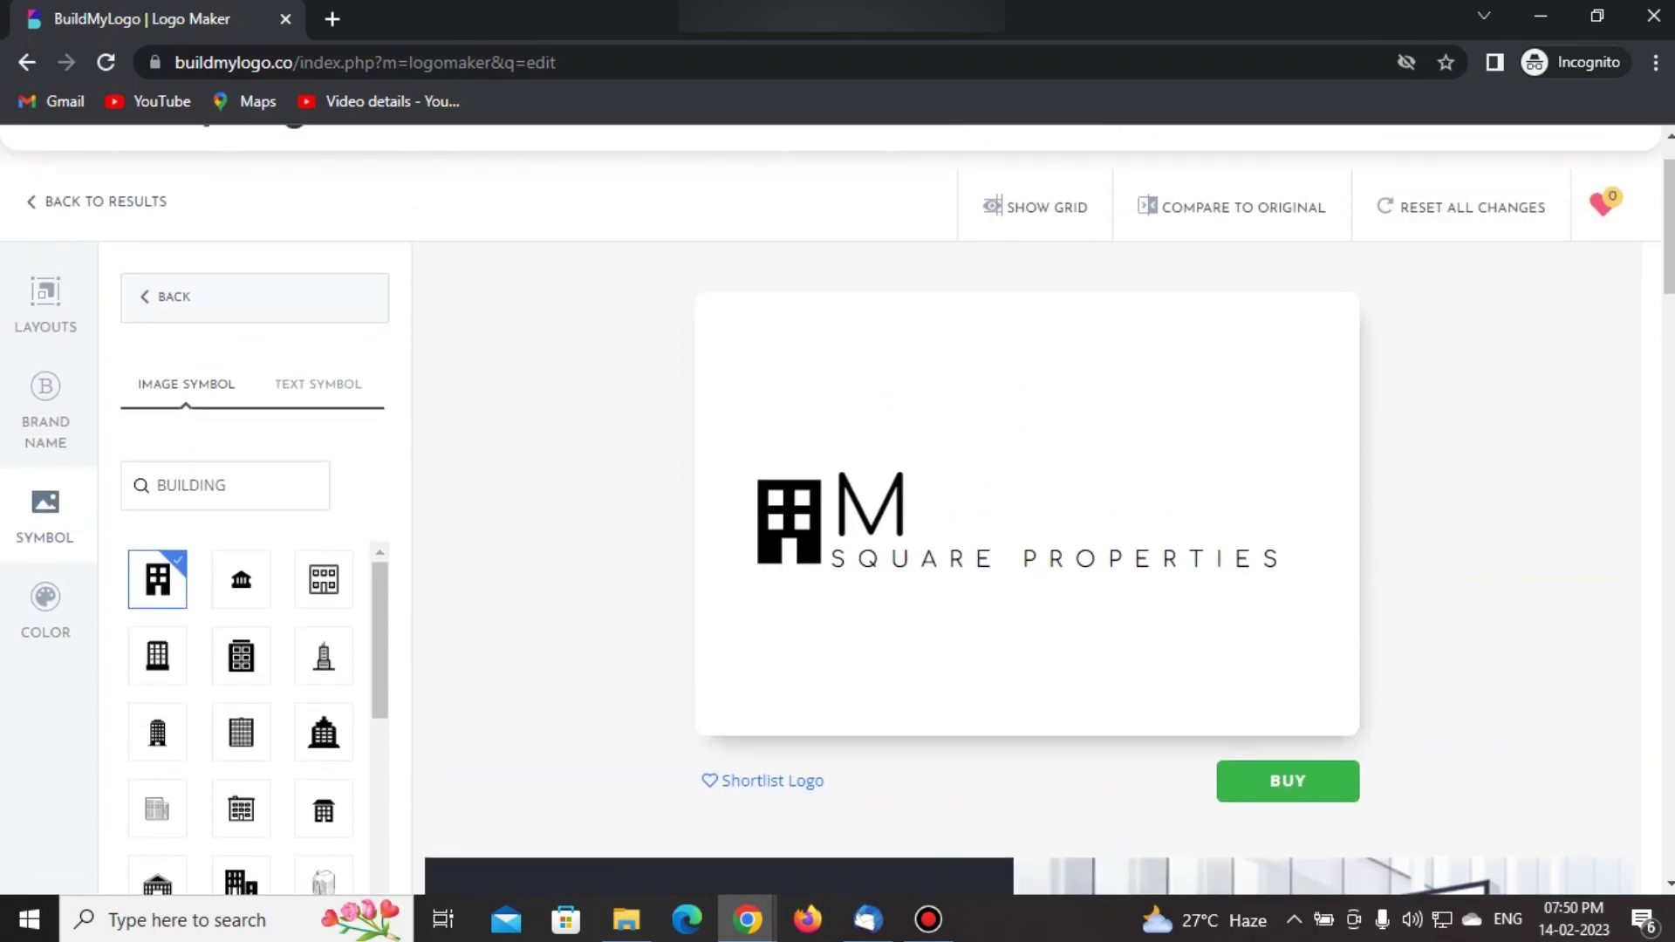
scroll(838, 506, "down", 1)
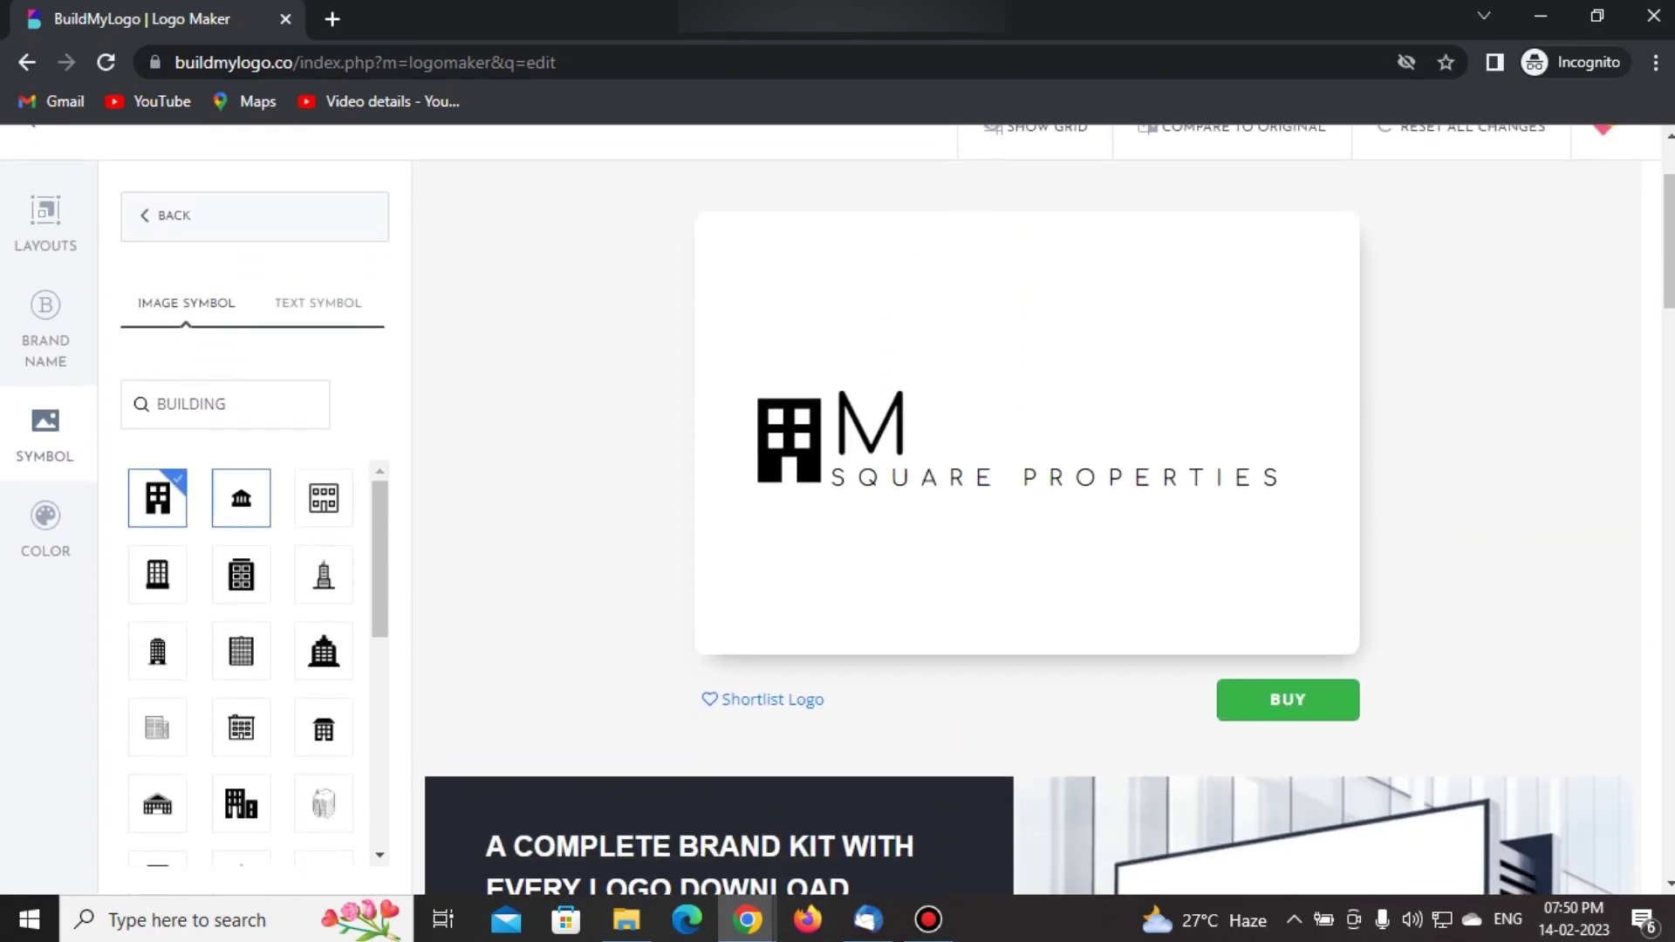
left_click(241, 498)
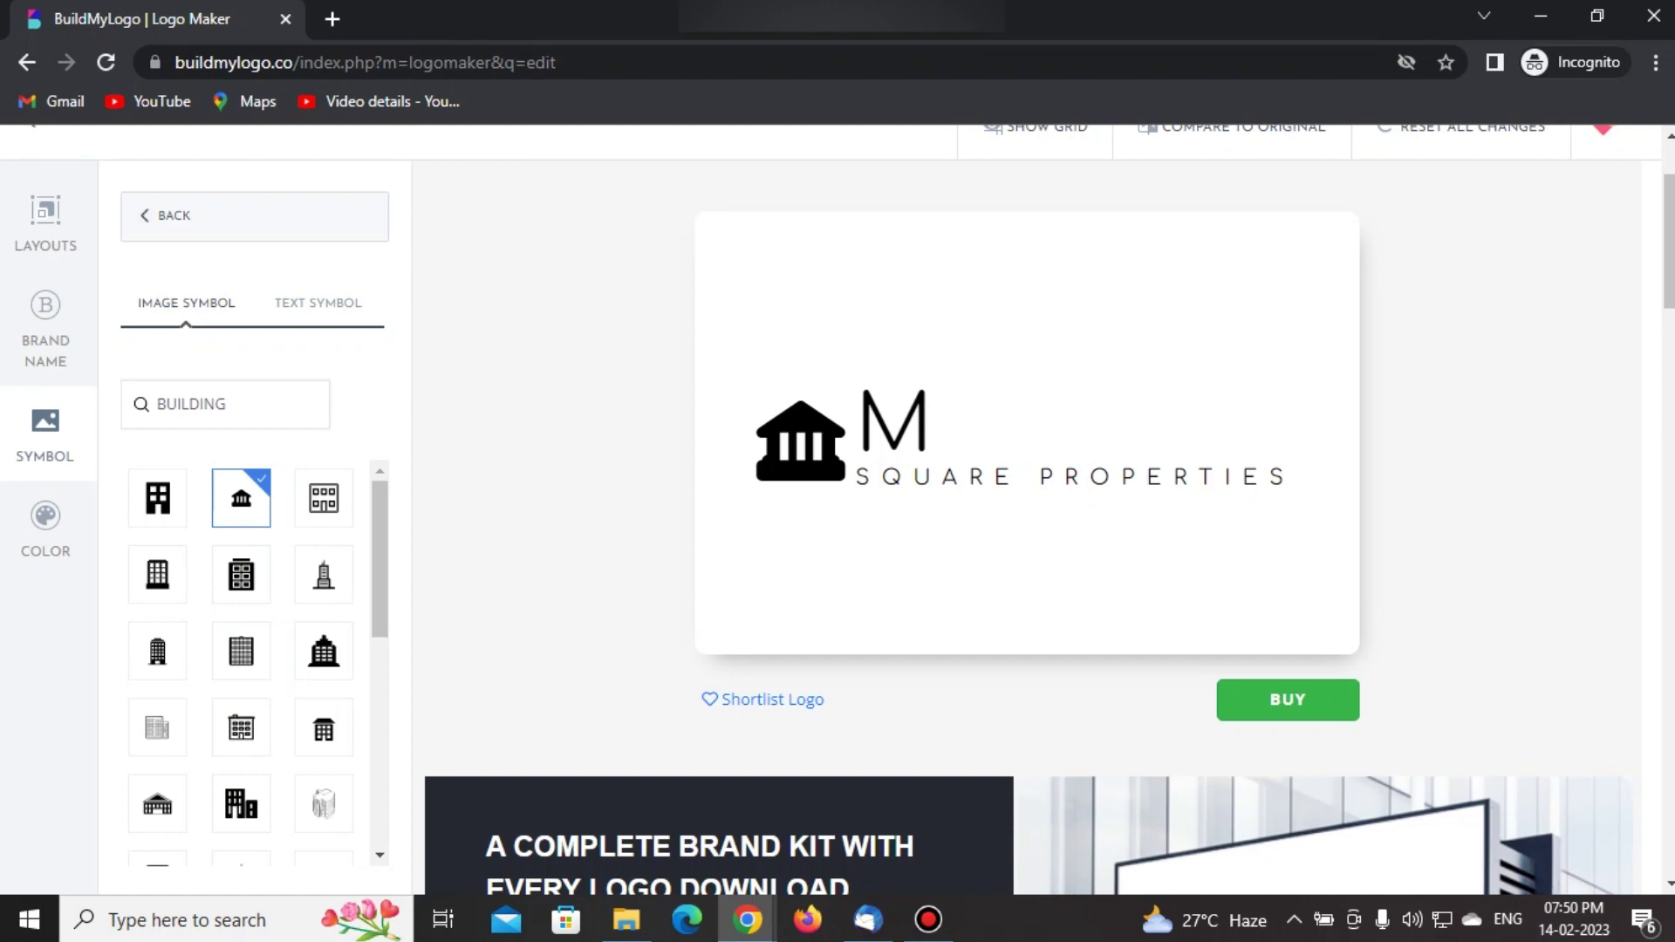
- Try muted red, green, yellow and orange for the logo symbol, and set the symbol color to red #ff0000
left_click(45, 528)
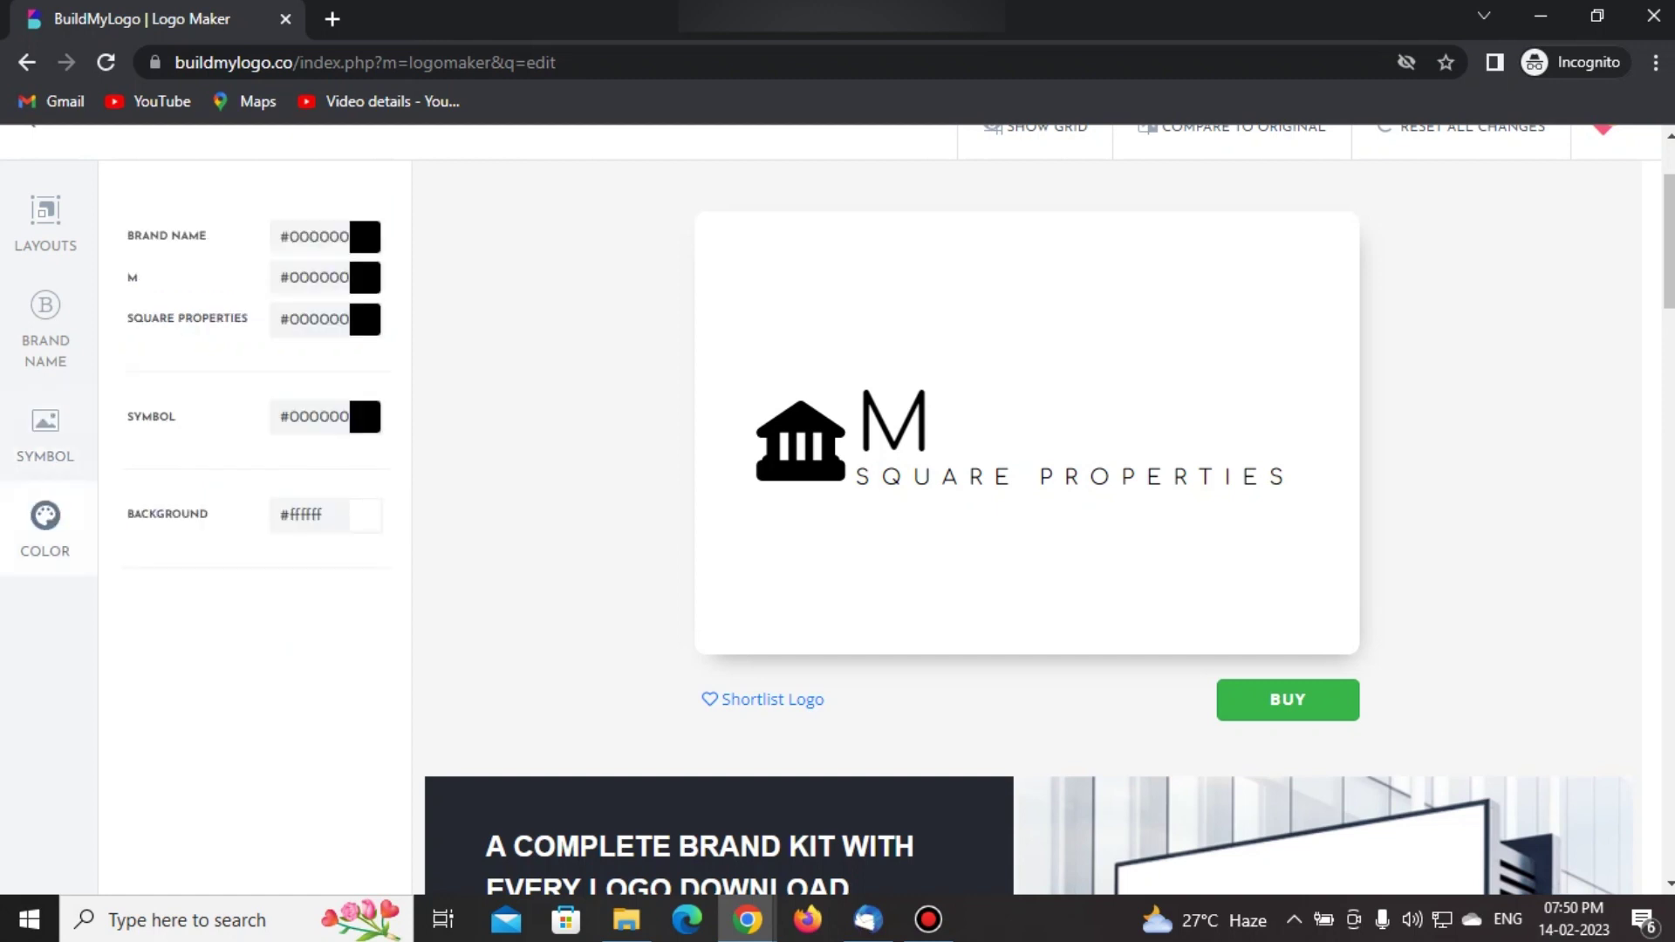
left_click(314, 416)
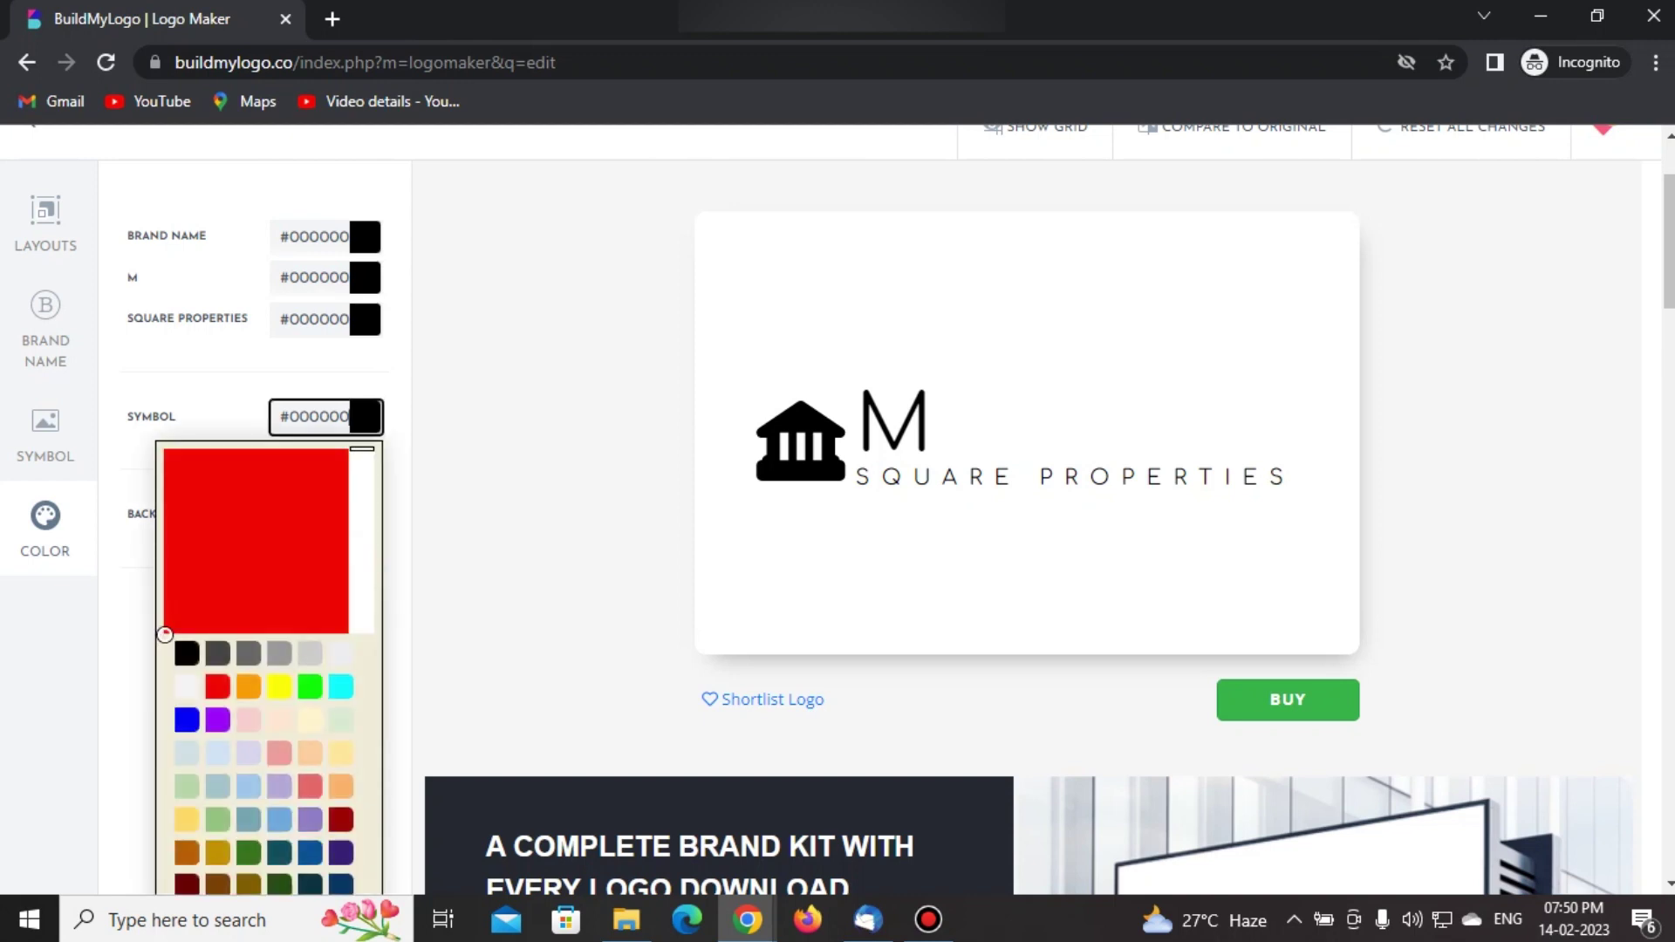
left_click(238, 517)
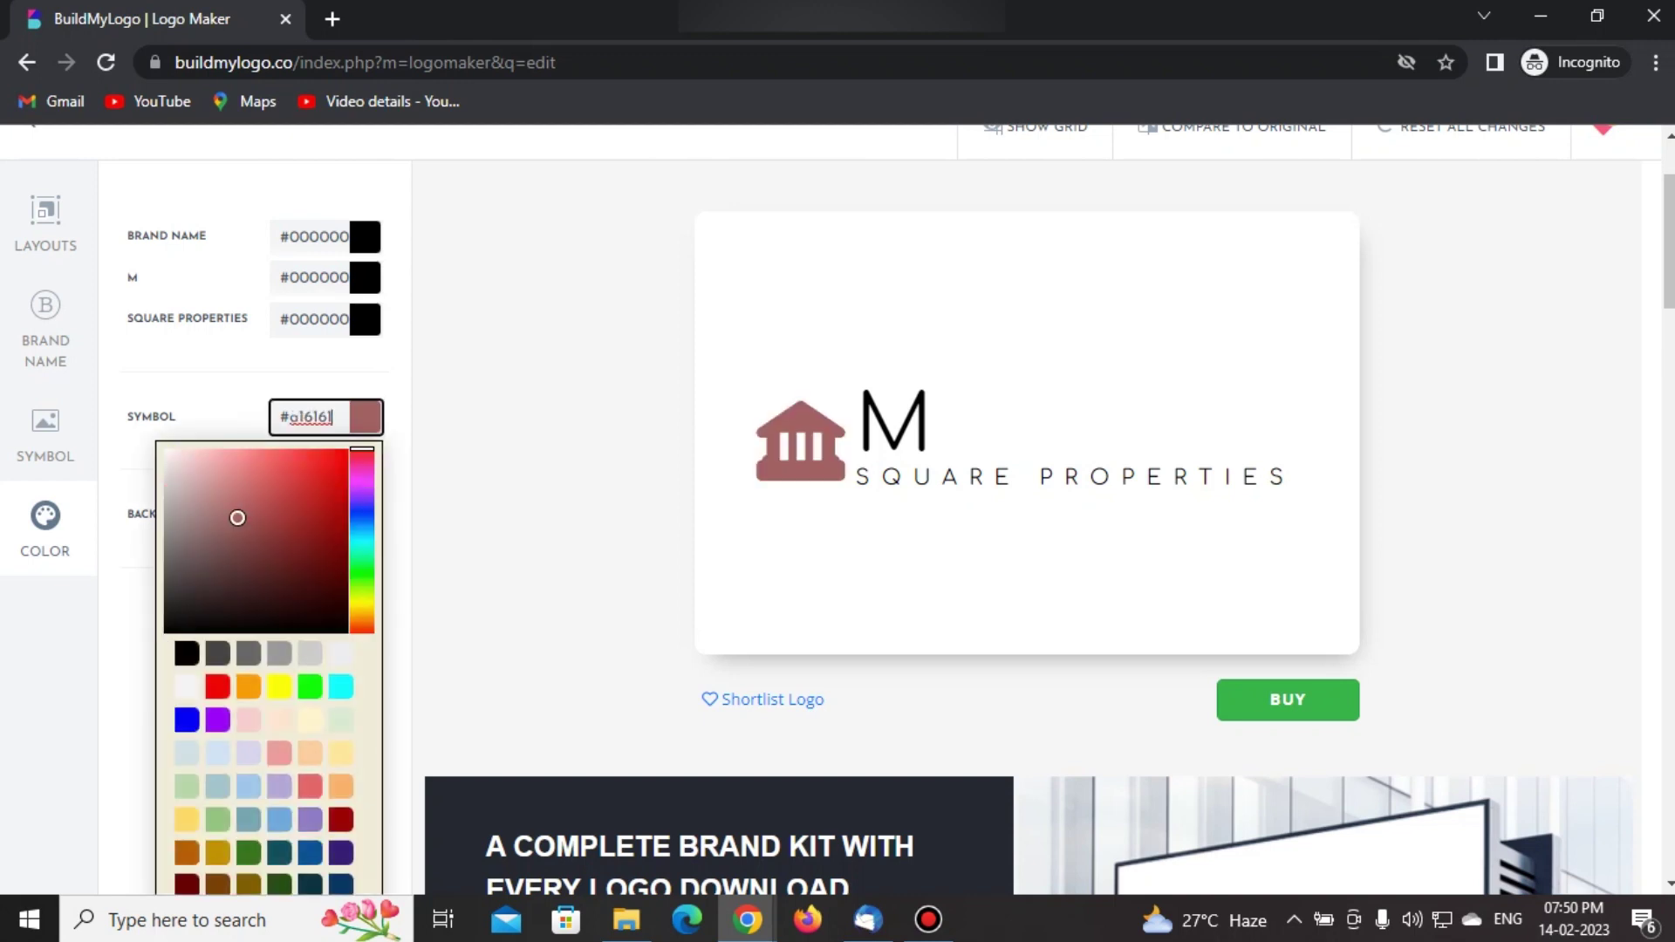
left_click(310, 687)
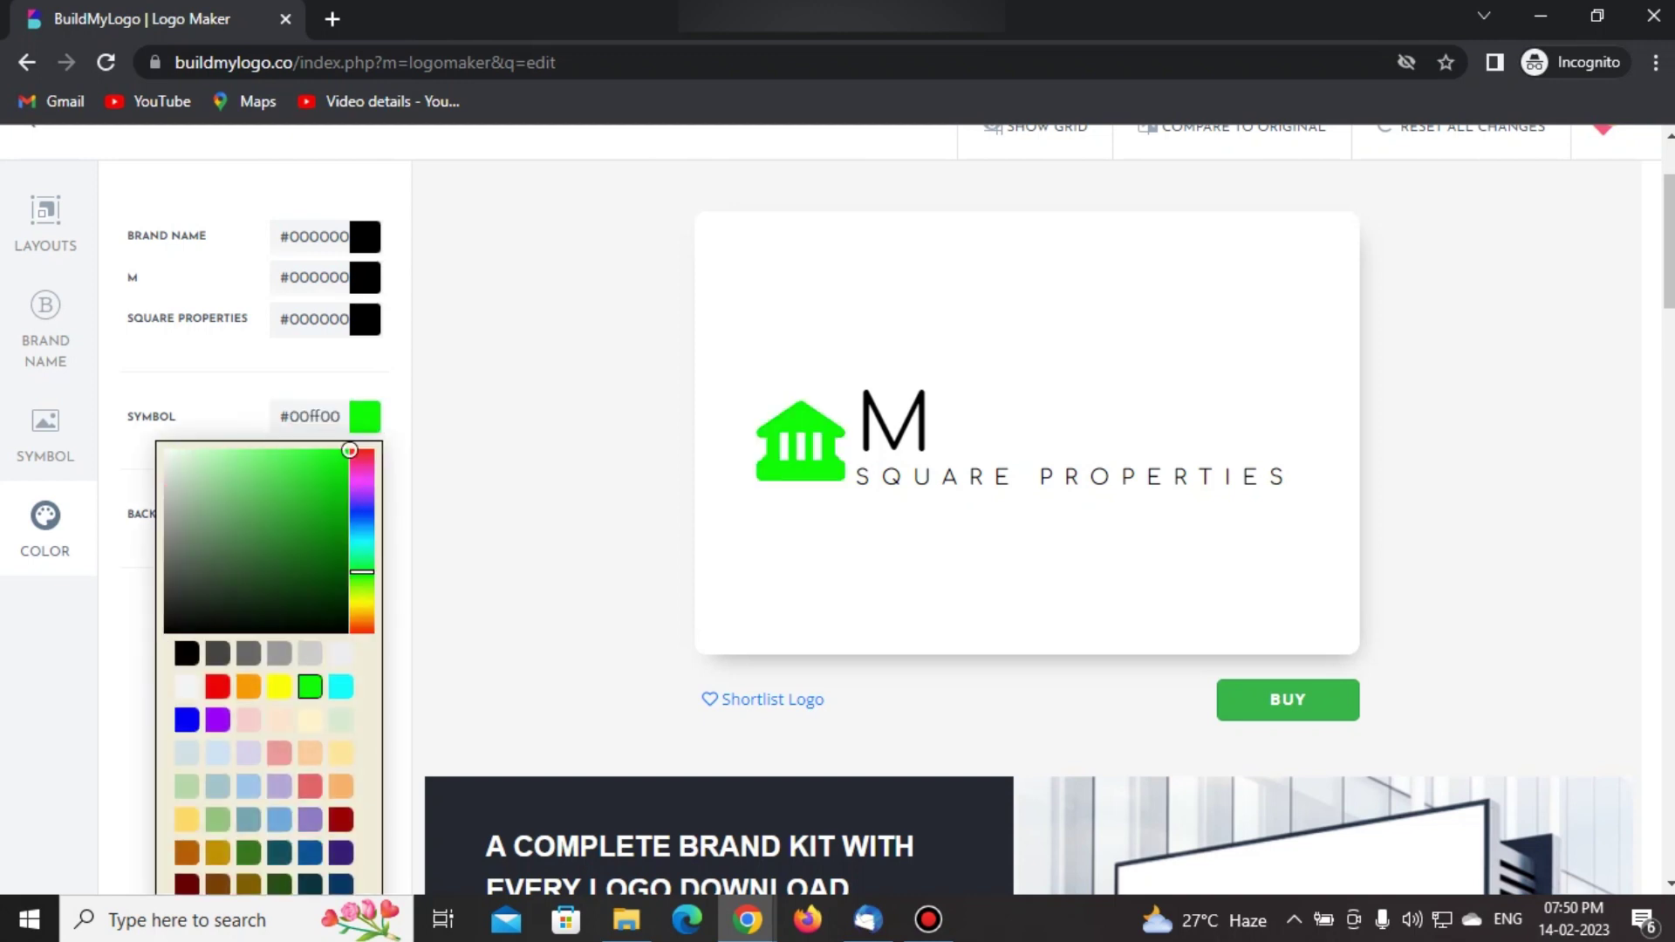
left_click(280, 687)
left_click(248, 687)
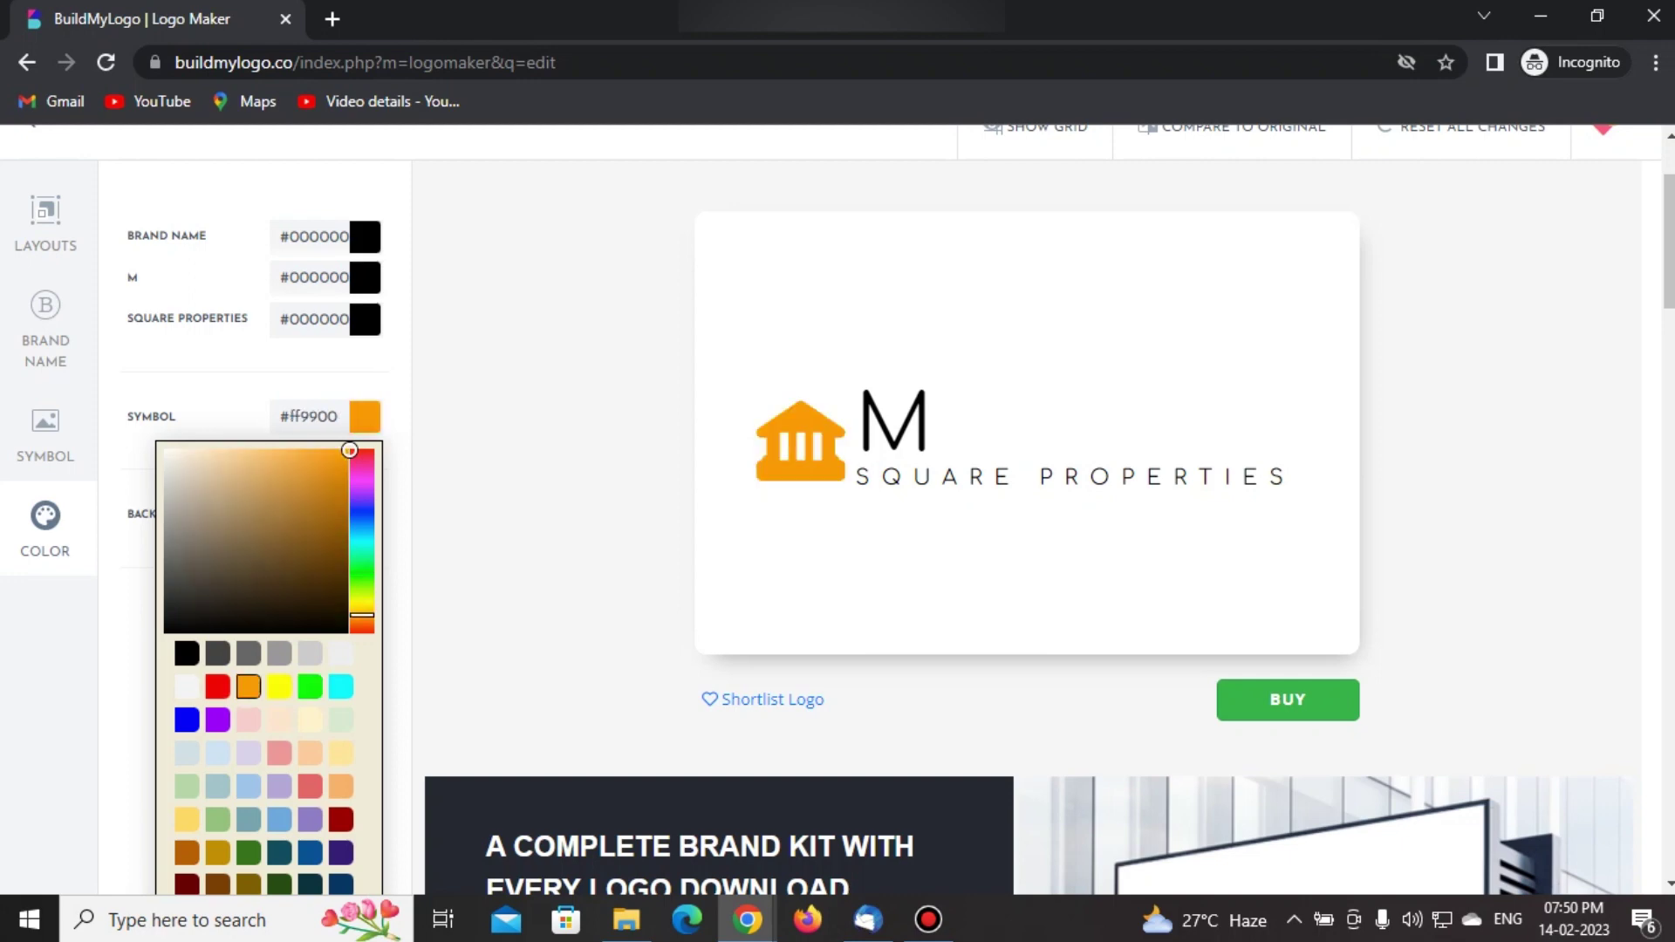
left_click(217, 687)
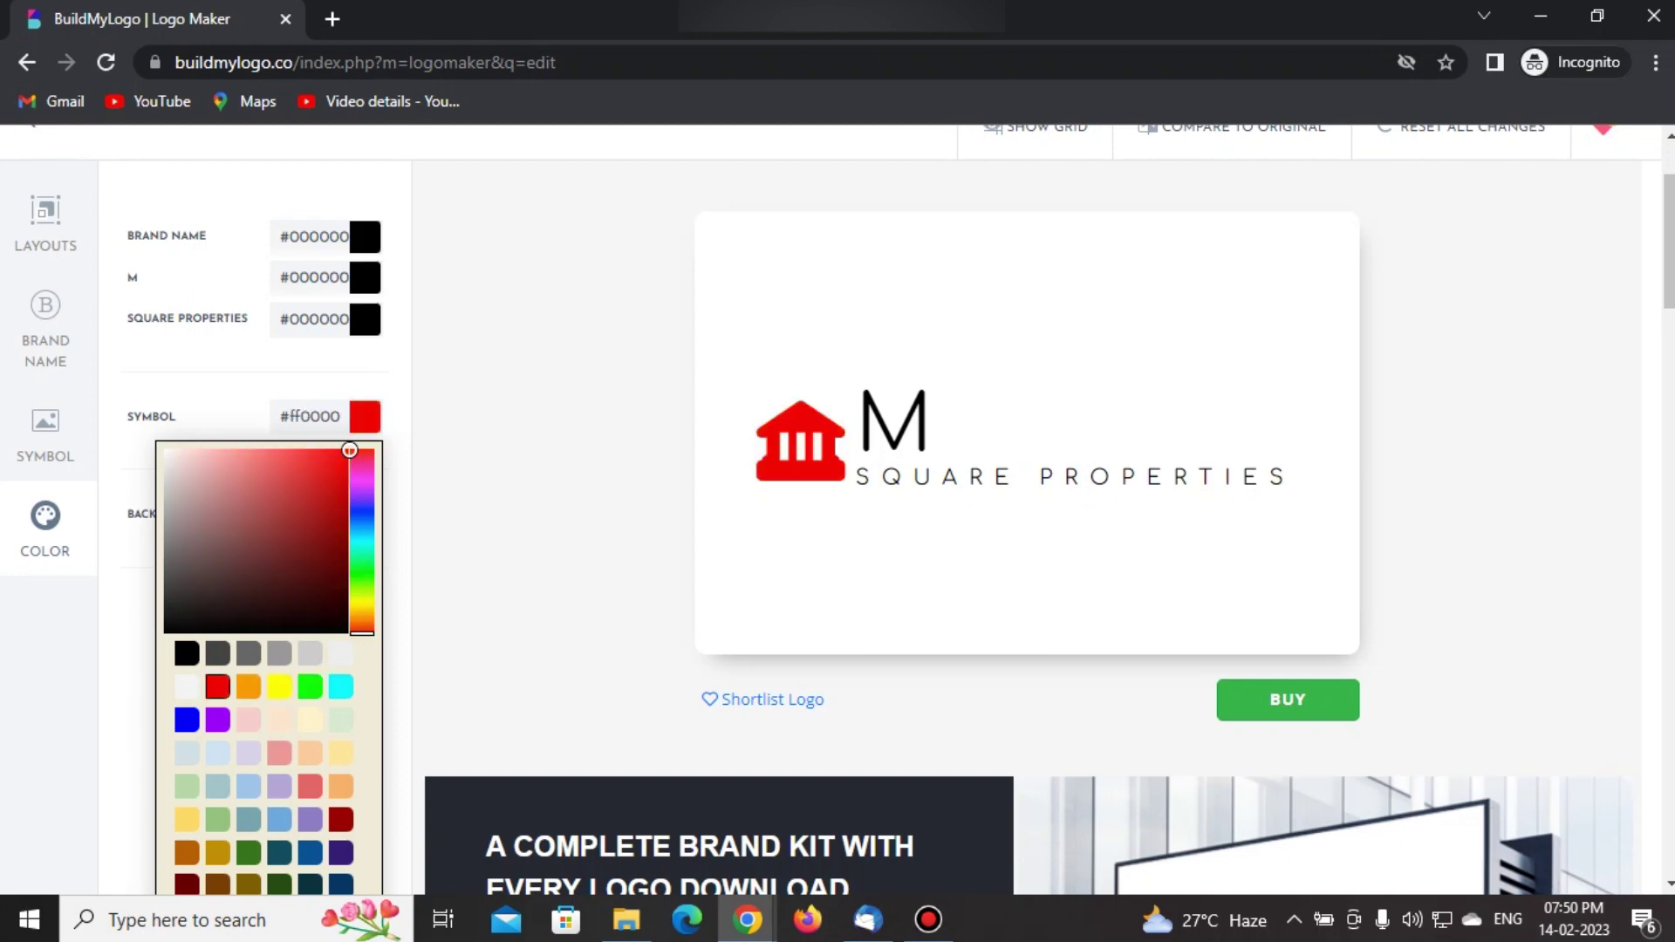
scroll(1030, 524, "down", 3)
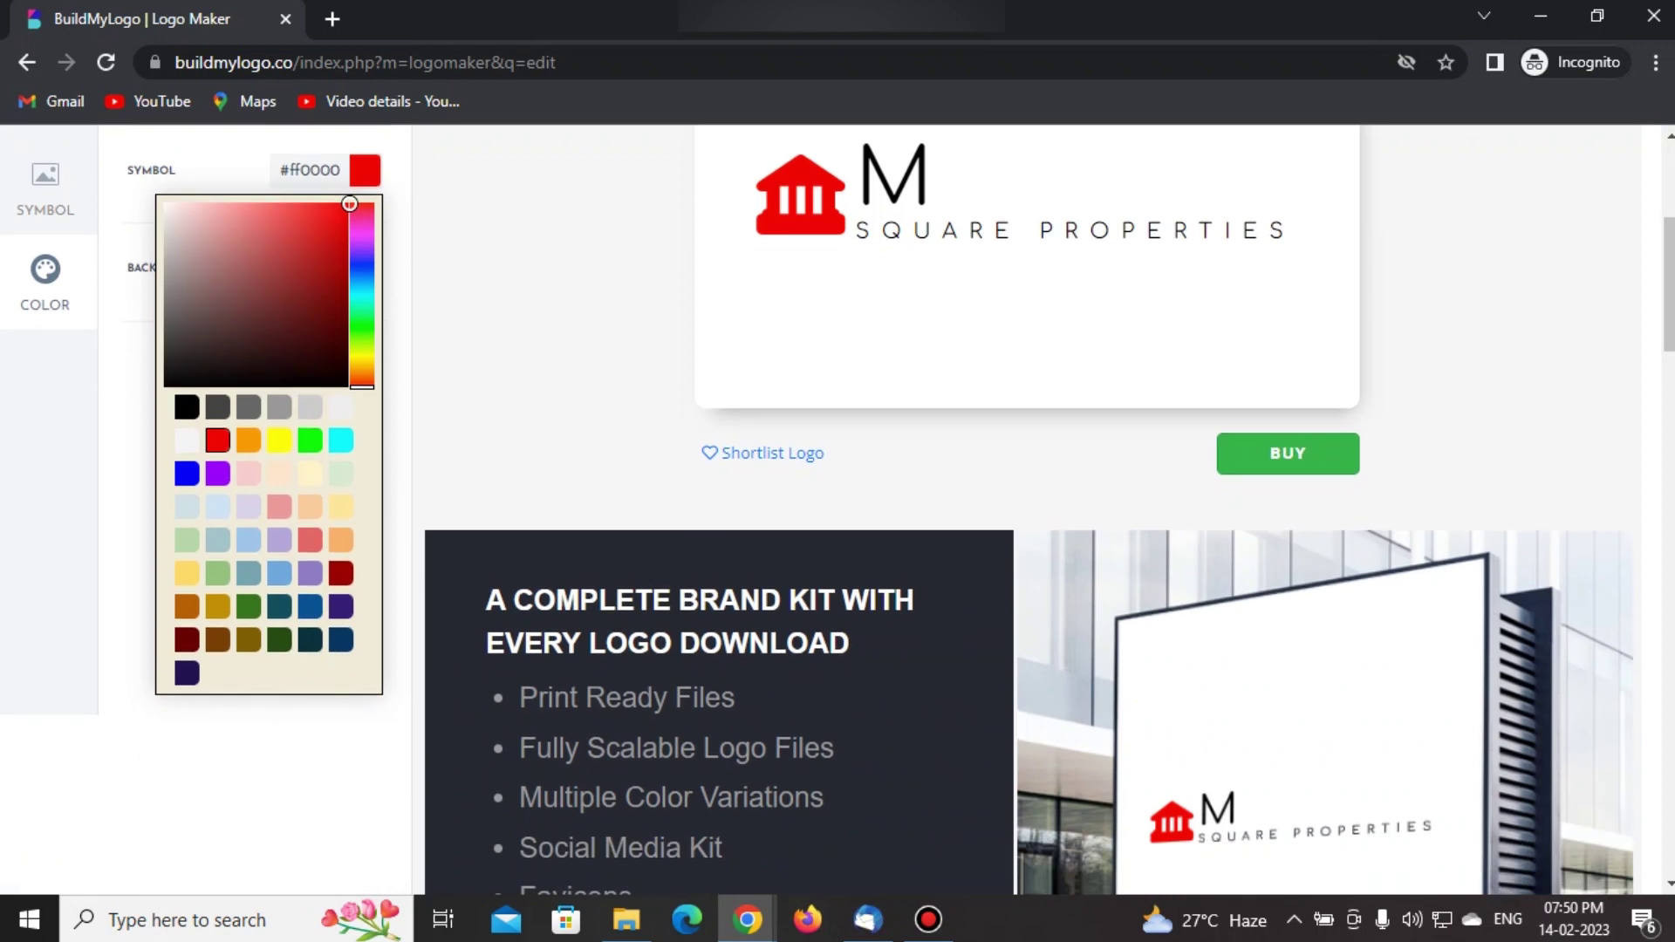
scroll(1030, 524, "up", 5)
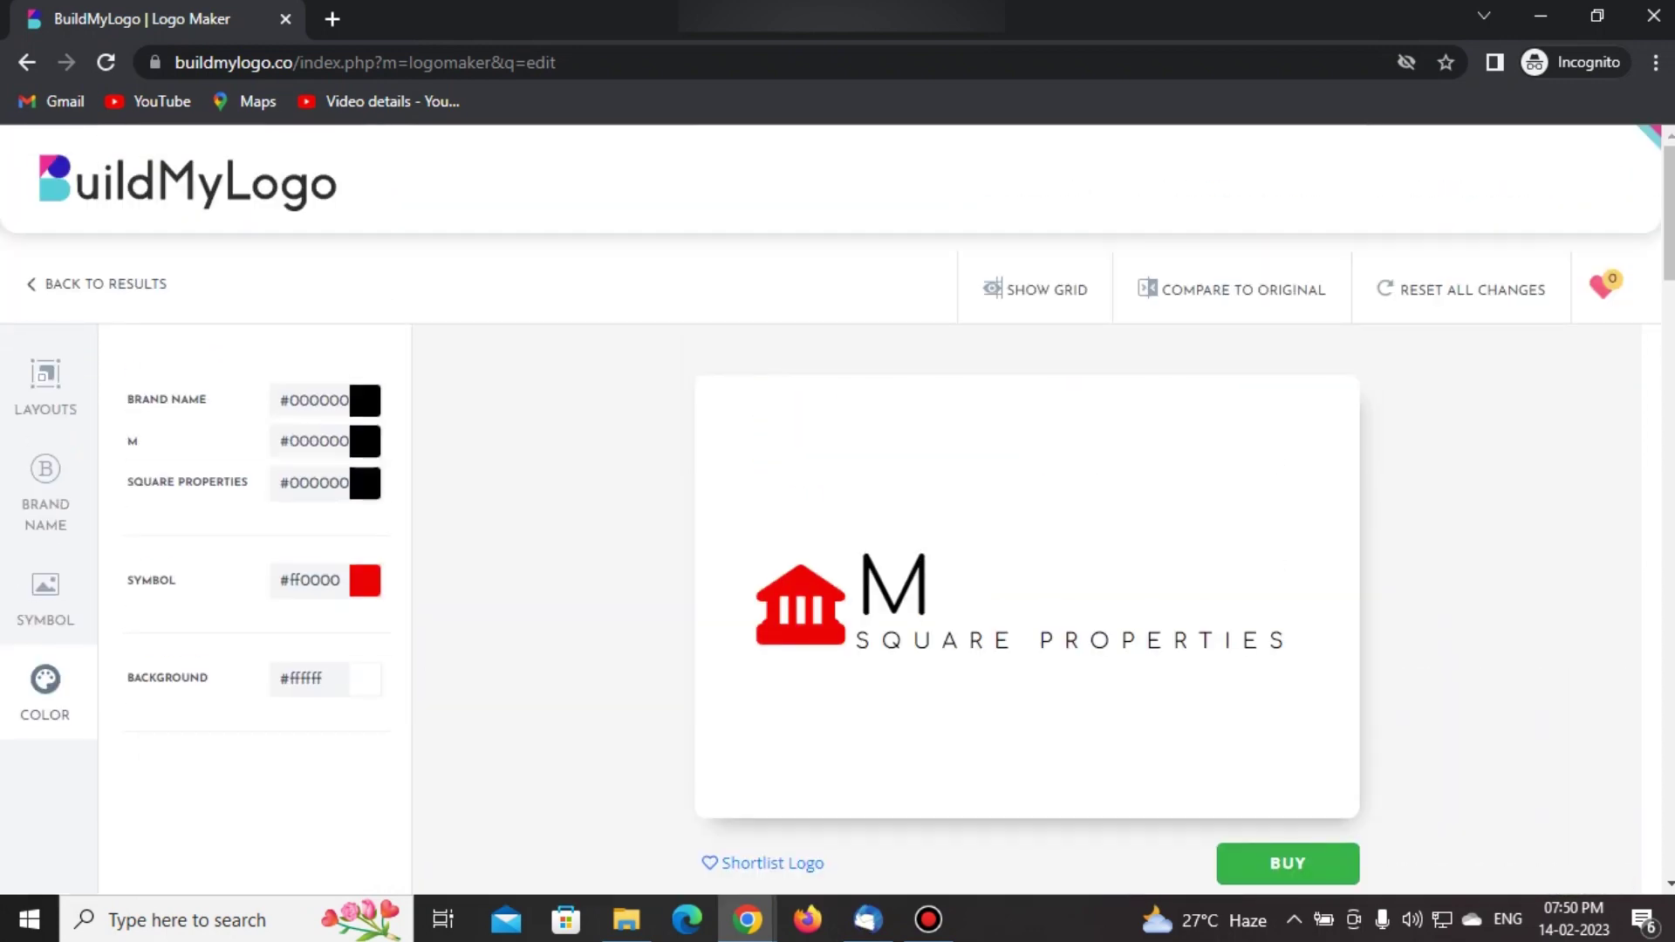
- Examine the recolored logo and its brand kit mockups on the sign, business card, T-shirt, shopping bag, phone profile and stationery
scroll(1030, 524, "down", 1)
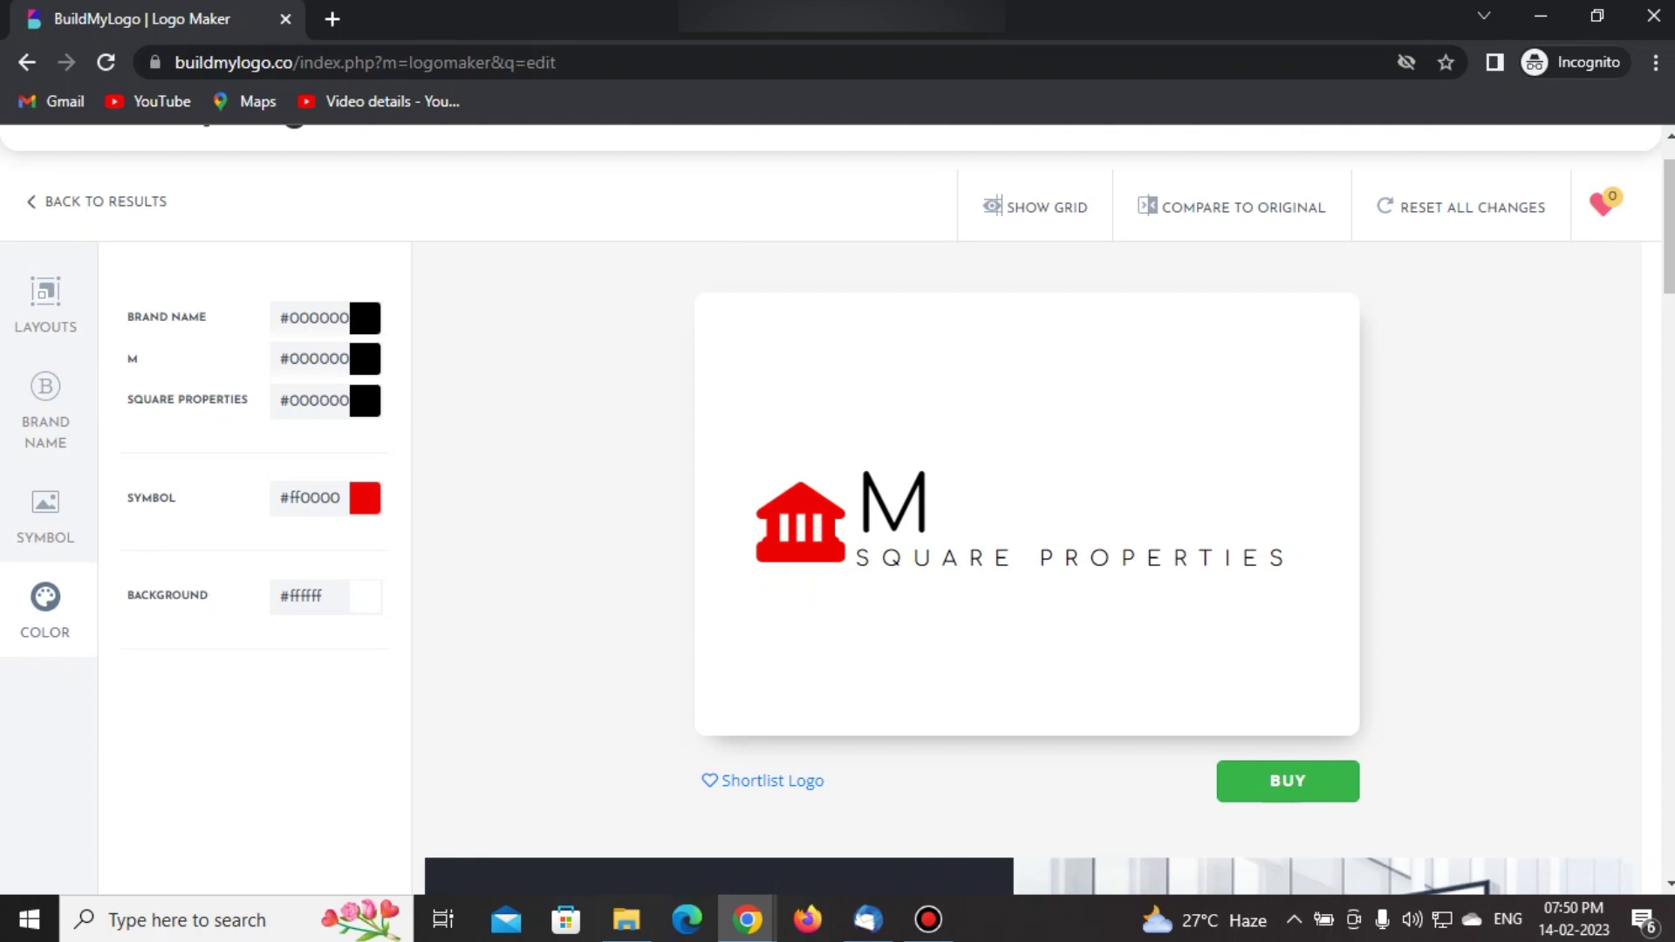
scroll(1030, 524, "down", 2)
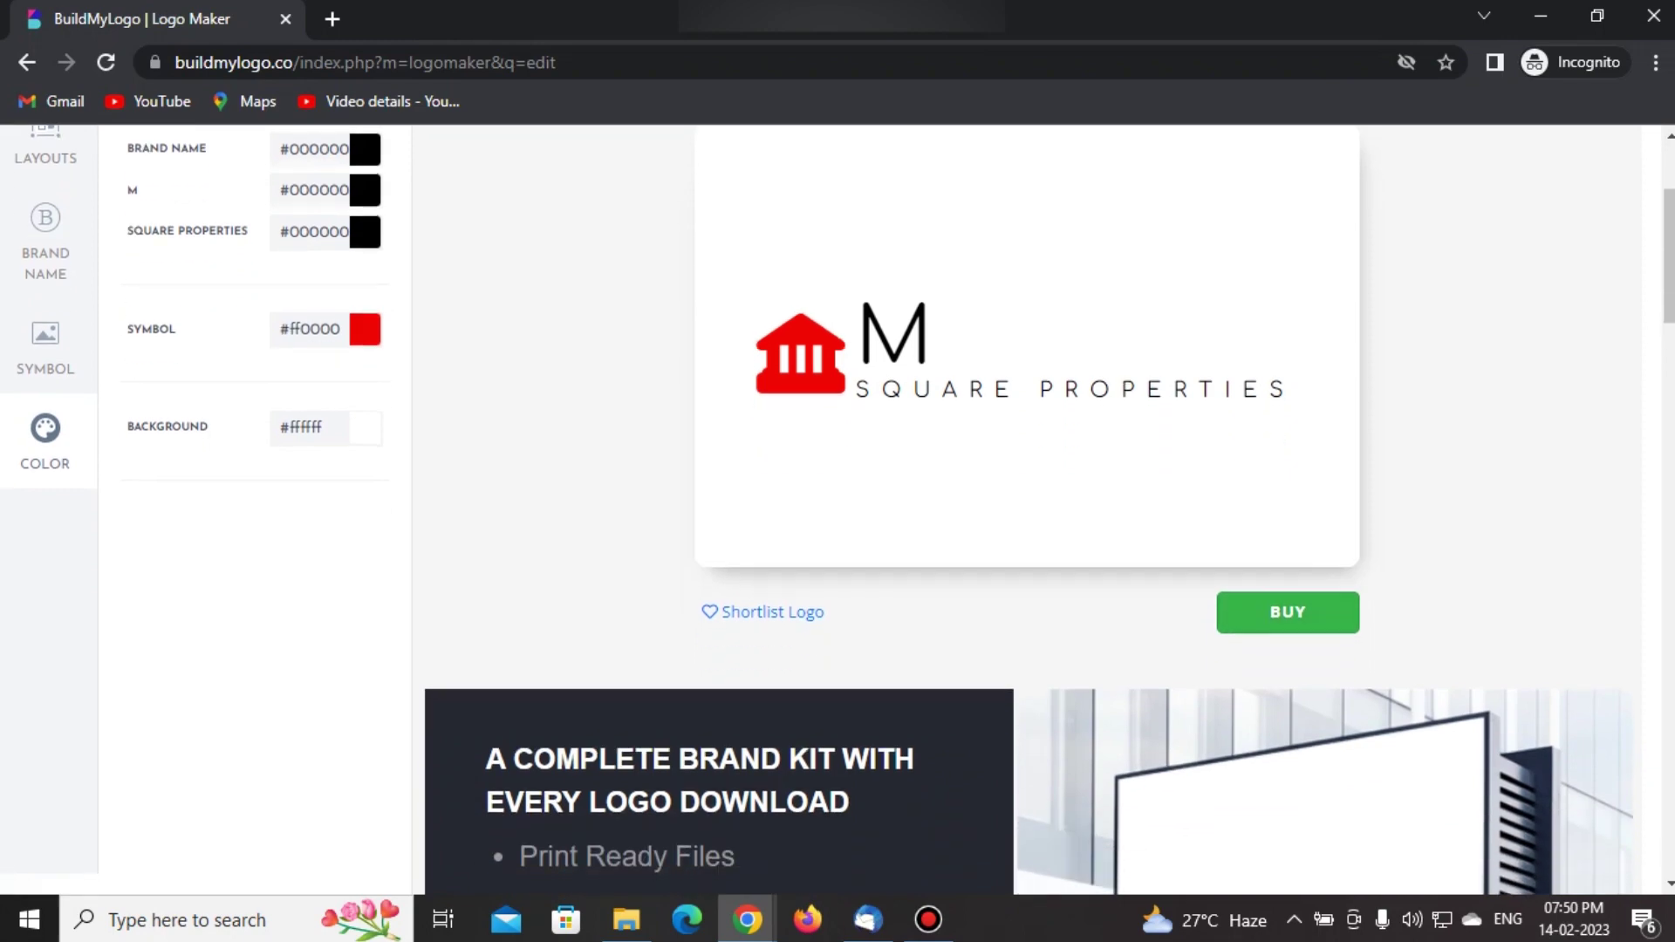
scroll(1030, 523, "down", 4)
scroll(1029, 524, "down", 1)
scroll(1029, 524, "down", 2)
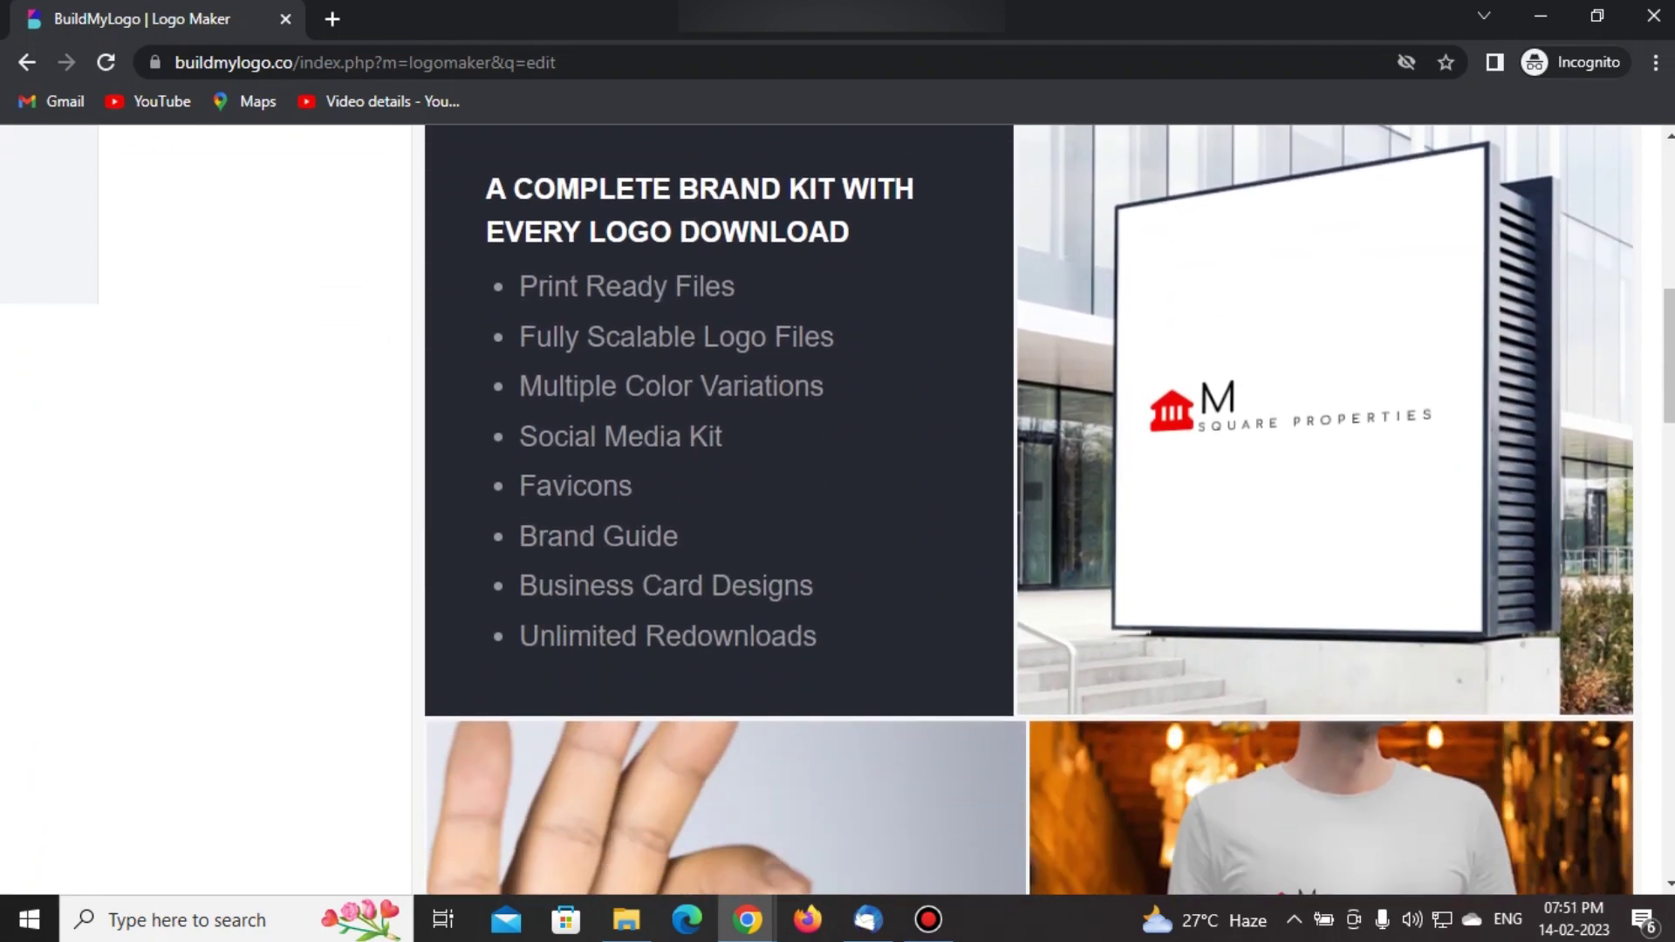
scroll(1030, 524, "down", 3)
scroll(1030, 523, "down", 2)
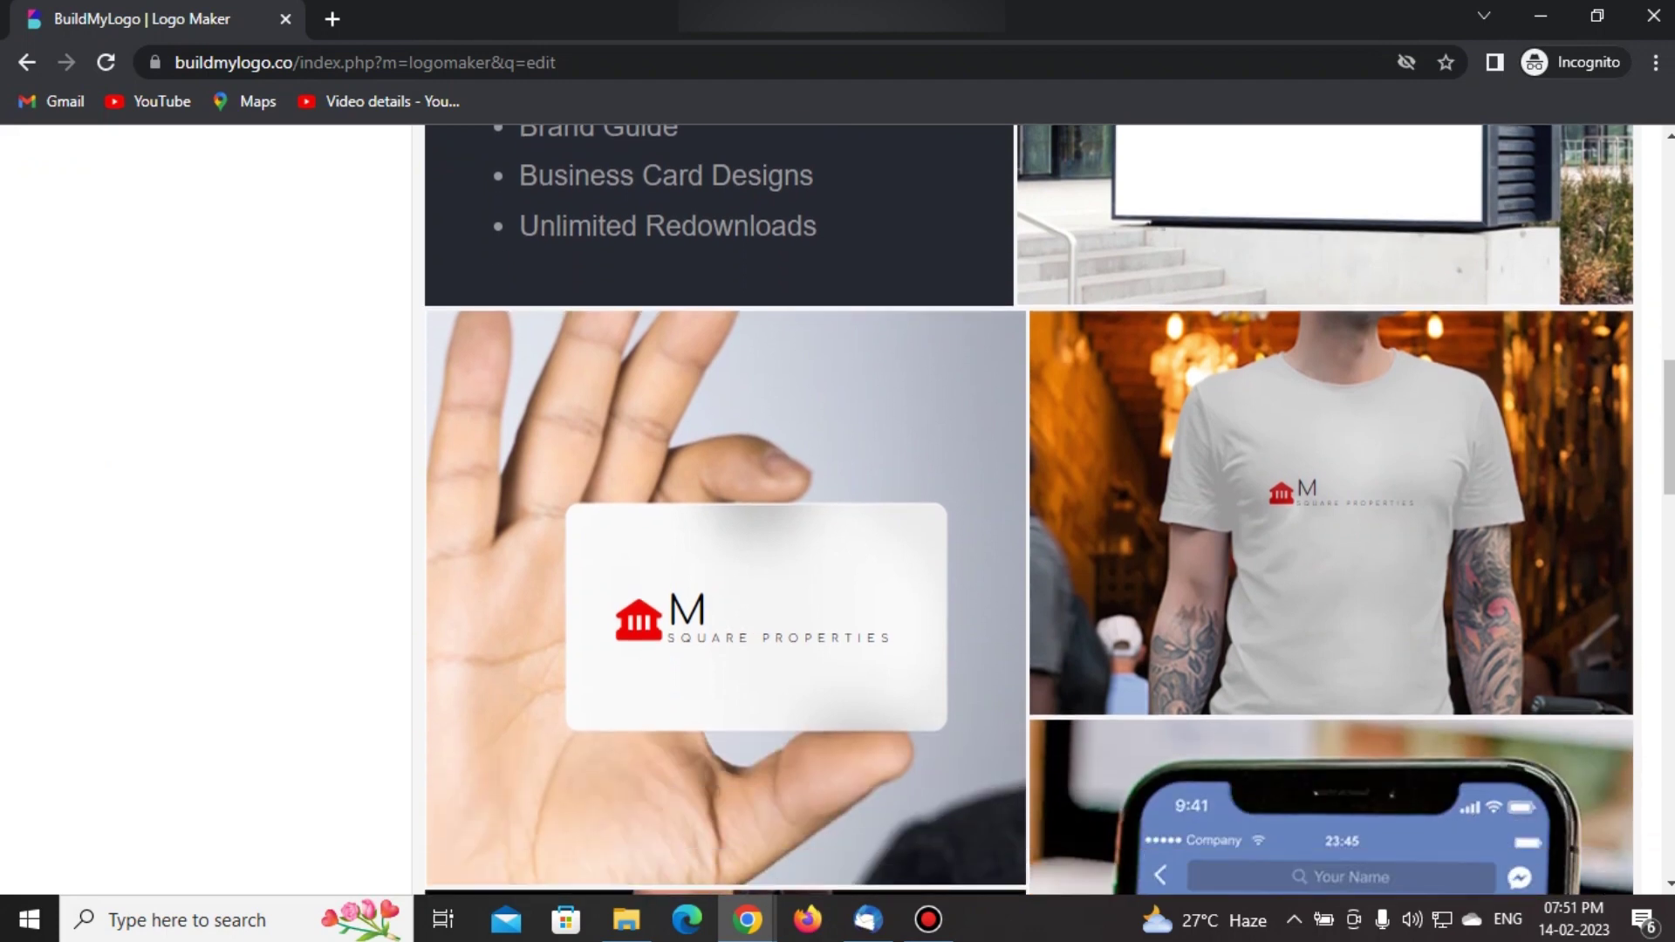
scroll(1030, 523, "down", 8)
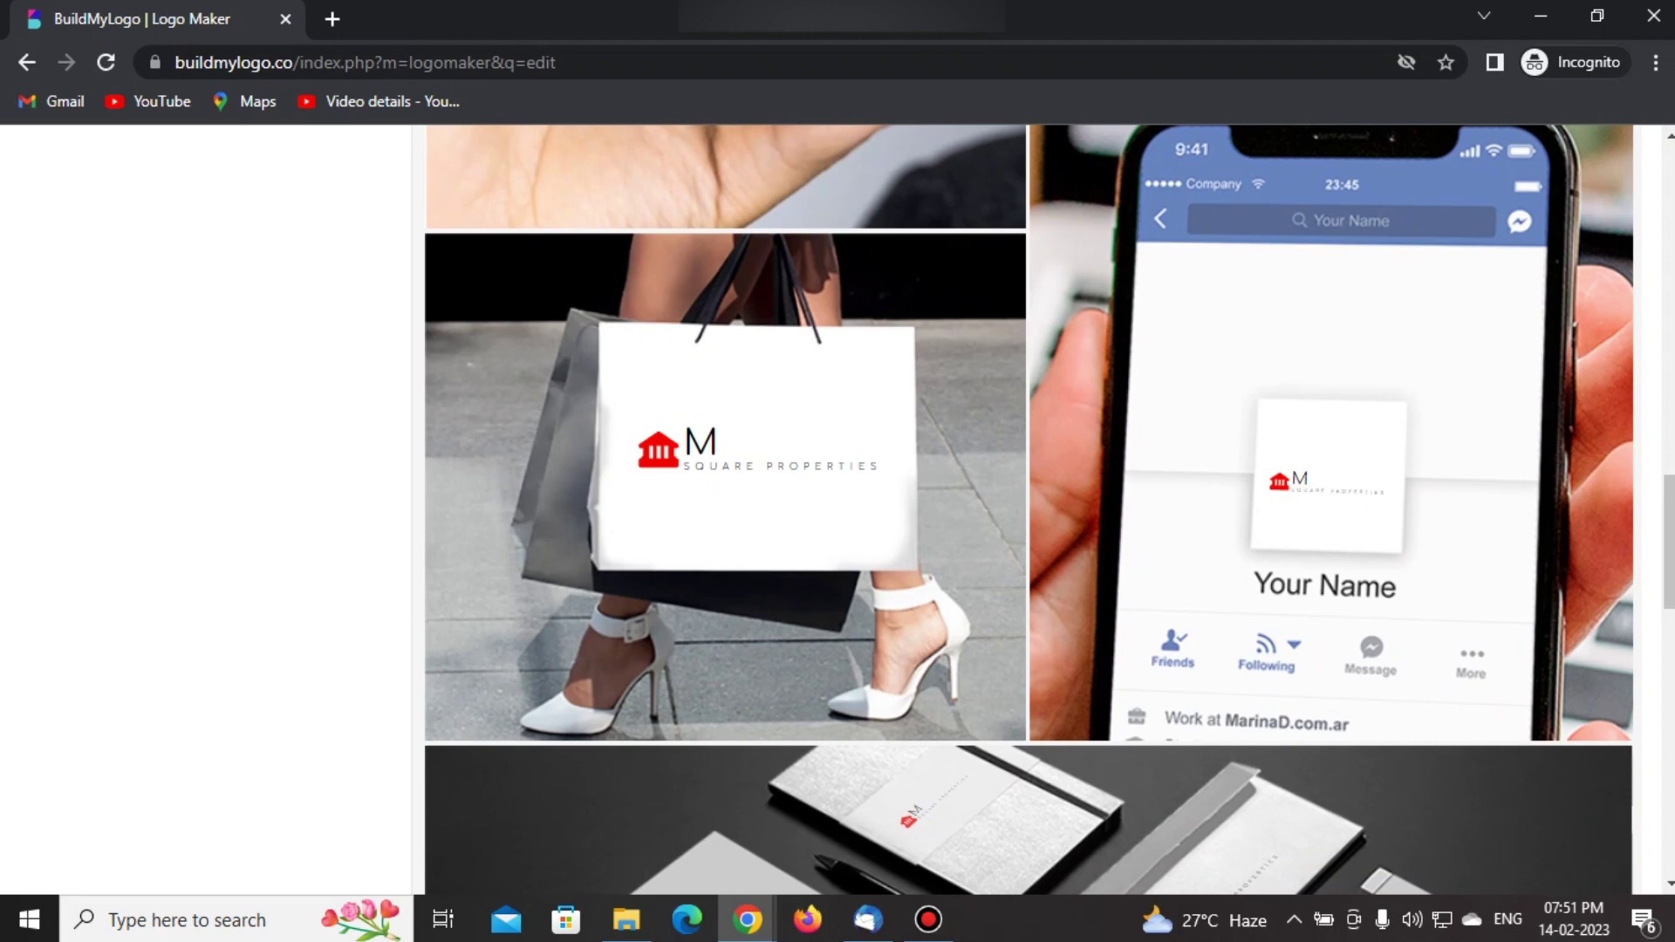
scroll(1029, 523, "down", 3)
scroll(1030, 524, "down", 3)
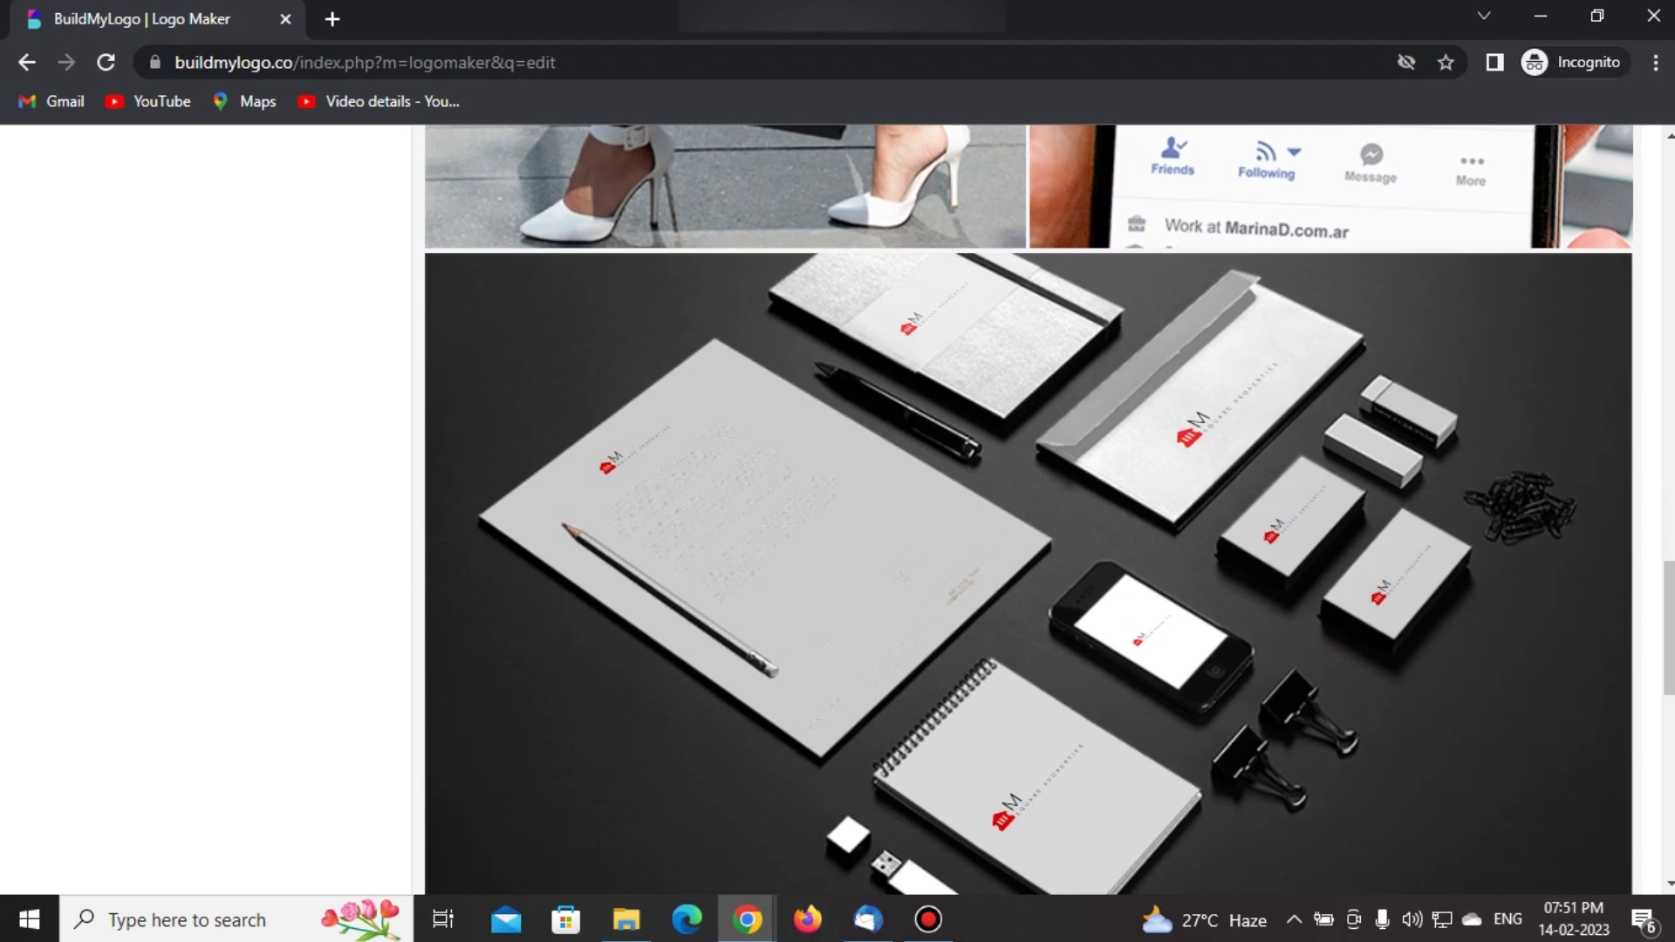
scroll(1030, 523, "down", 3)
scroll(1030, 523, "up", 8)
scroll(1029, 523, "up", 10)
scroll(1030, 524, "down", 2)
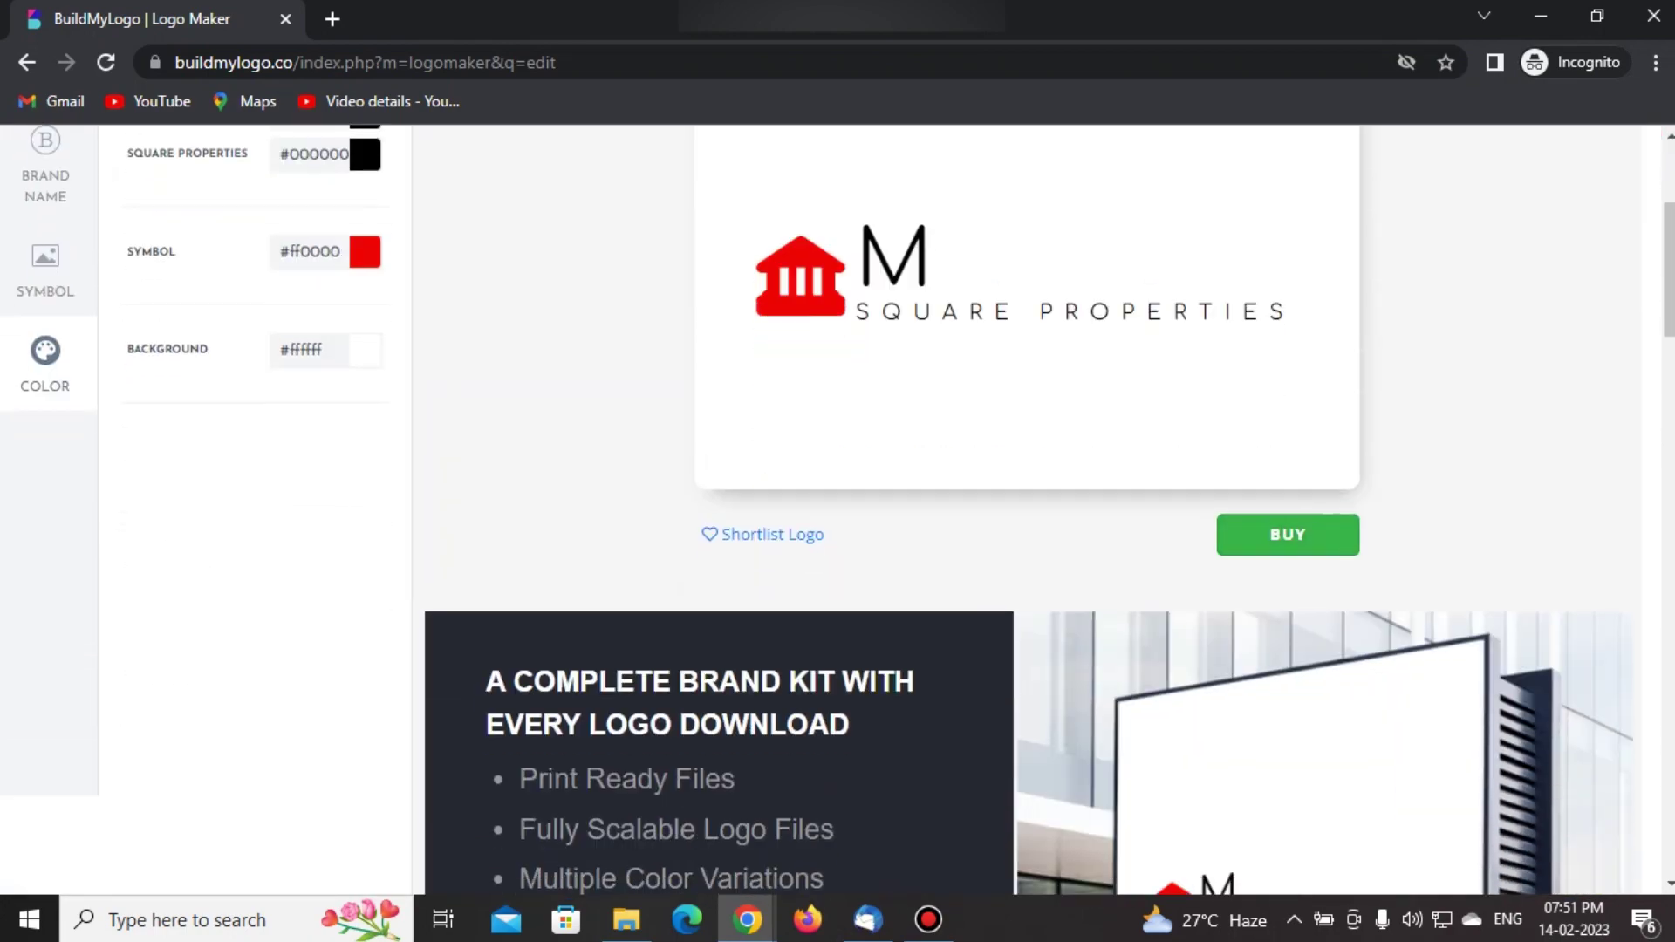
- Proceed to buy the customized logo and review the retail pricing plans, starting with the Web only plan
left_click(1288, 534)
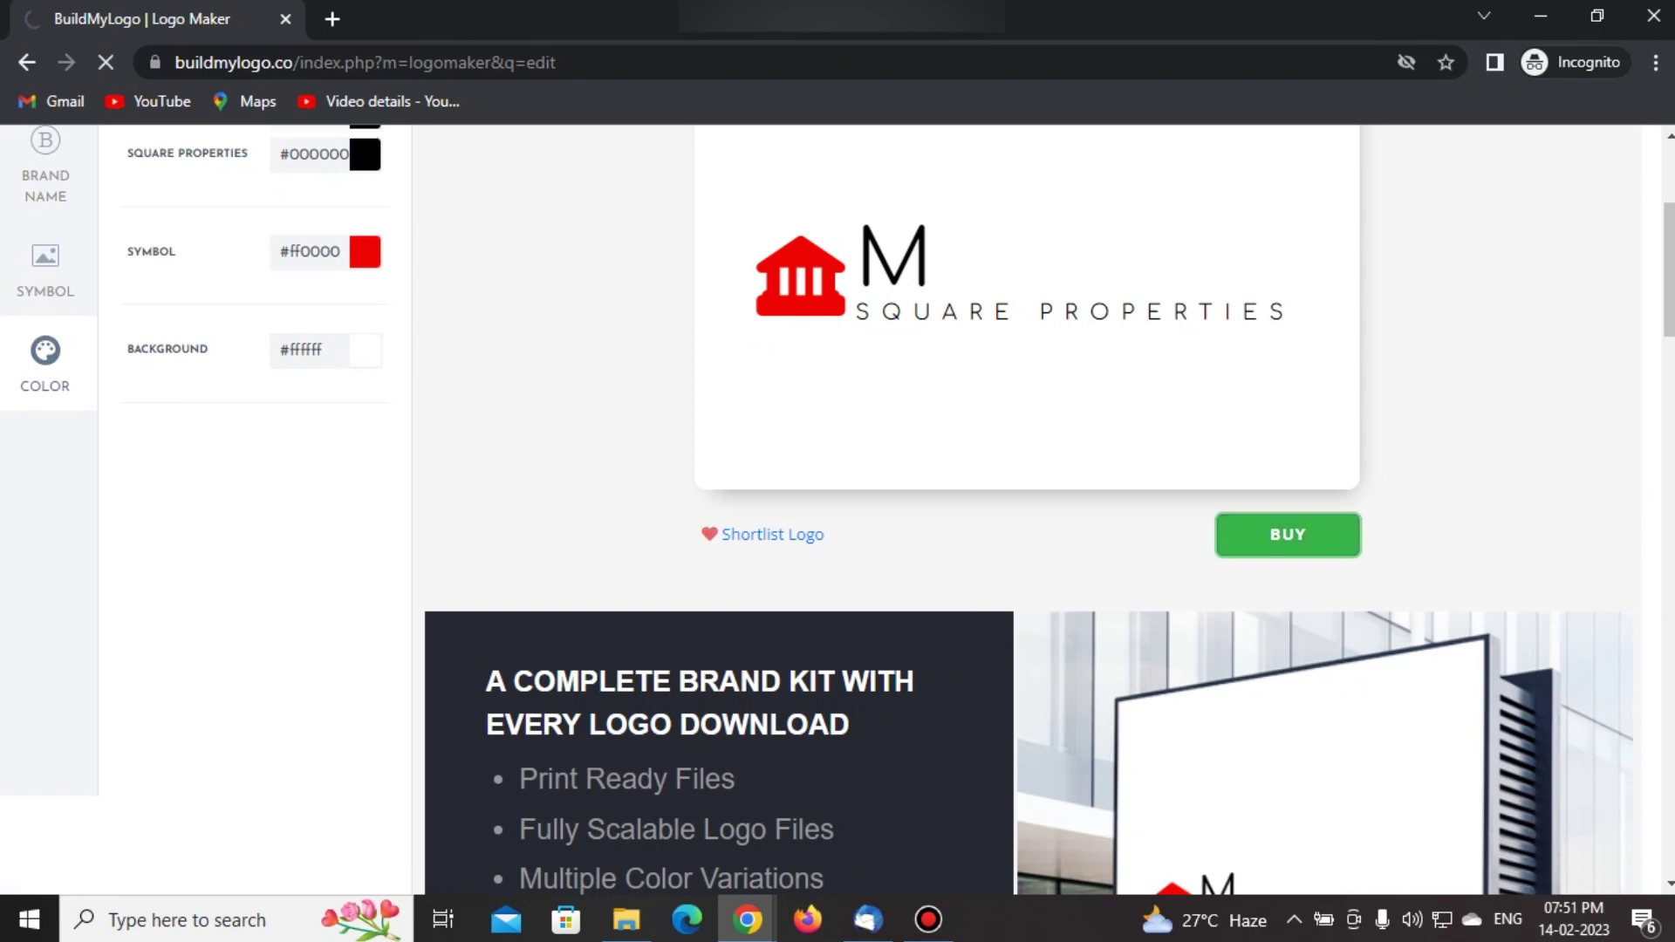
scroll(838, 523, "down", 5)
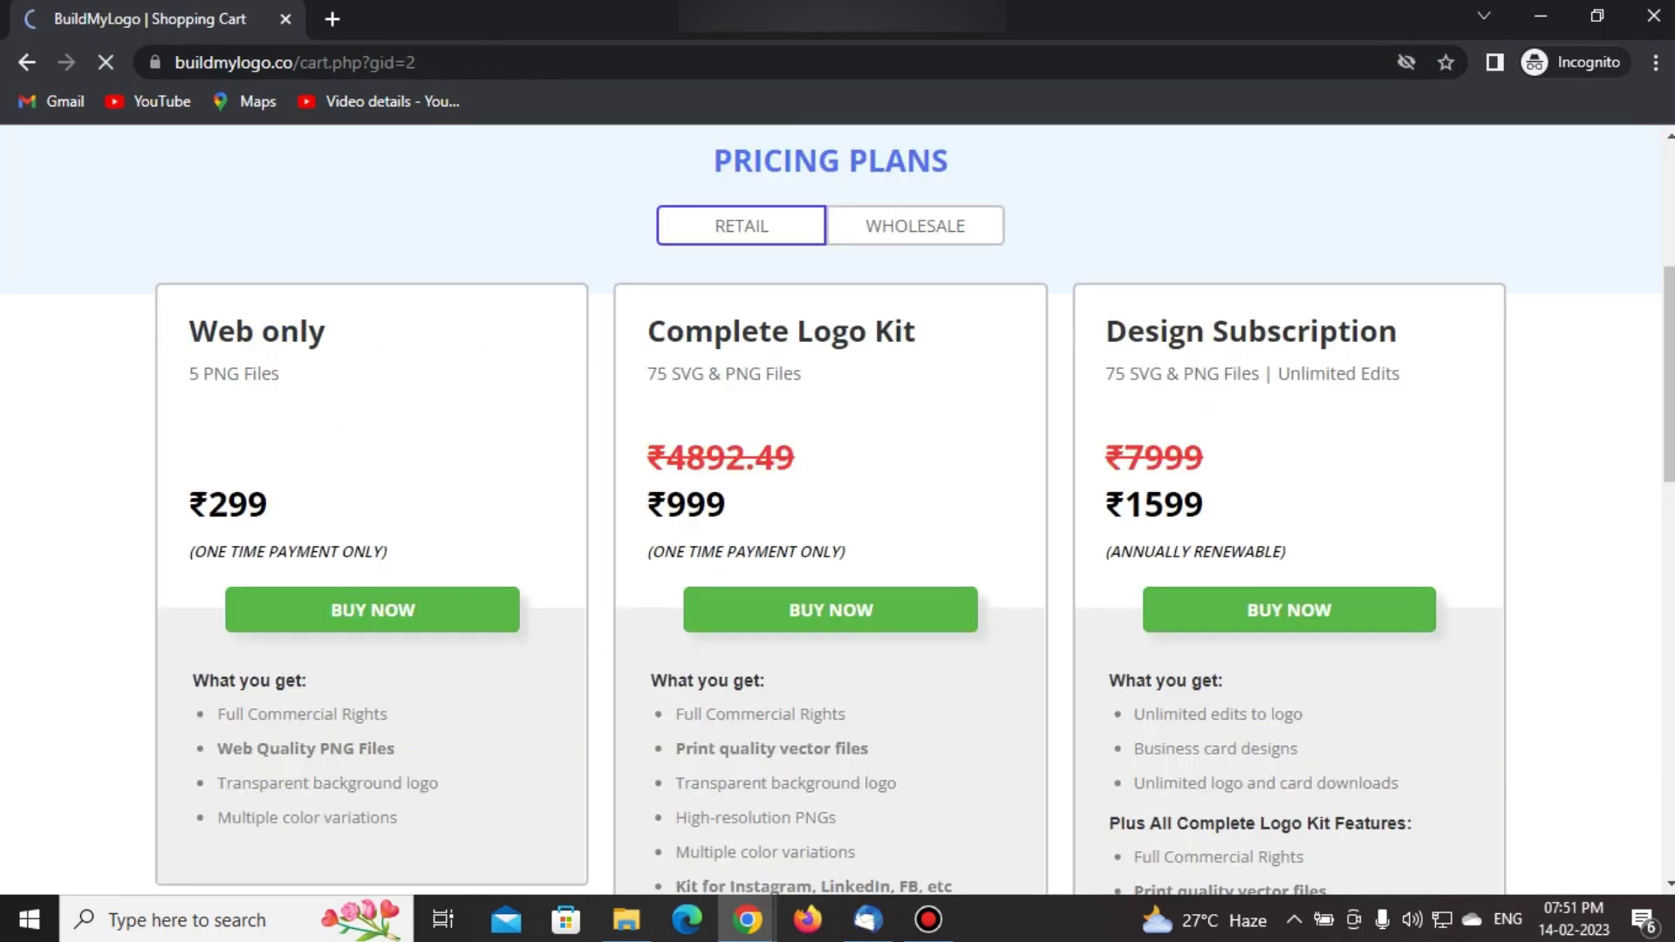
scroll(838, 524, "up", 3)
scroll(372, 523, "down", 3)
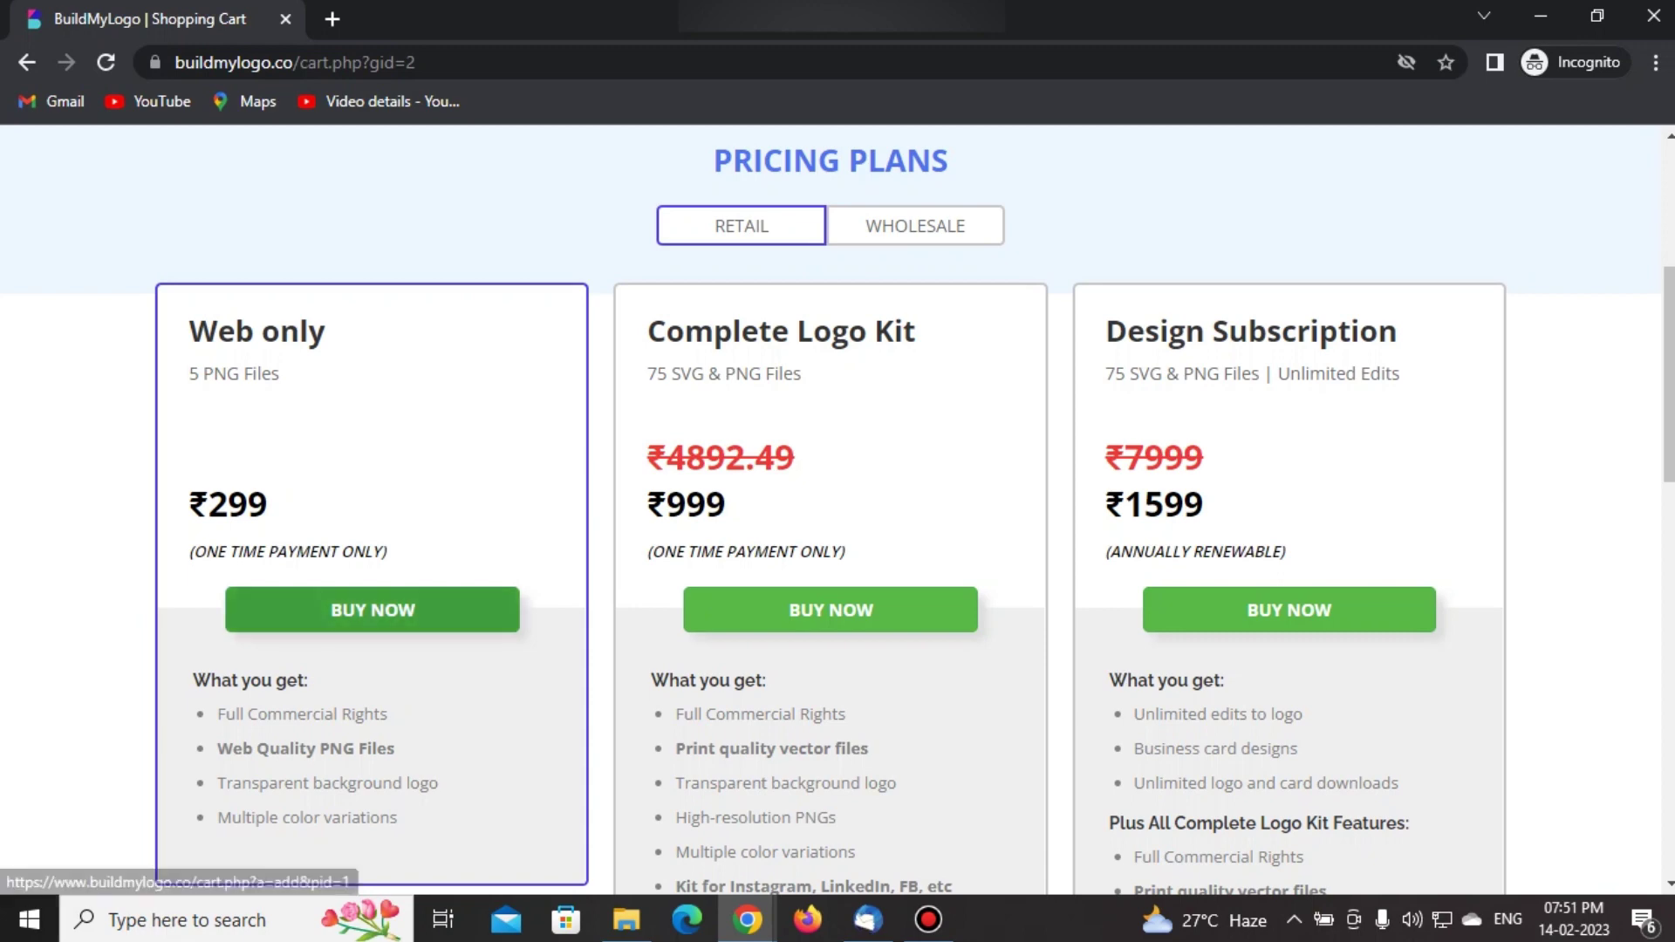
scroll(373, 610, "down", 1)
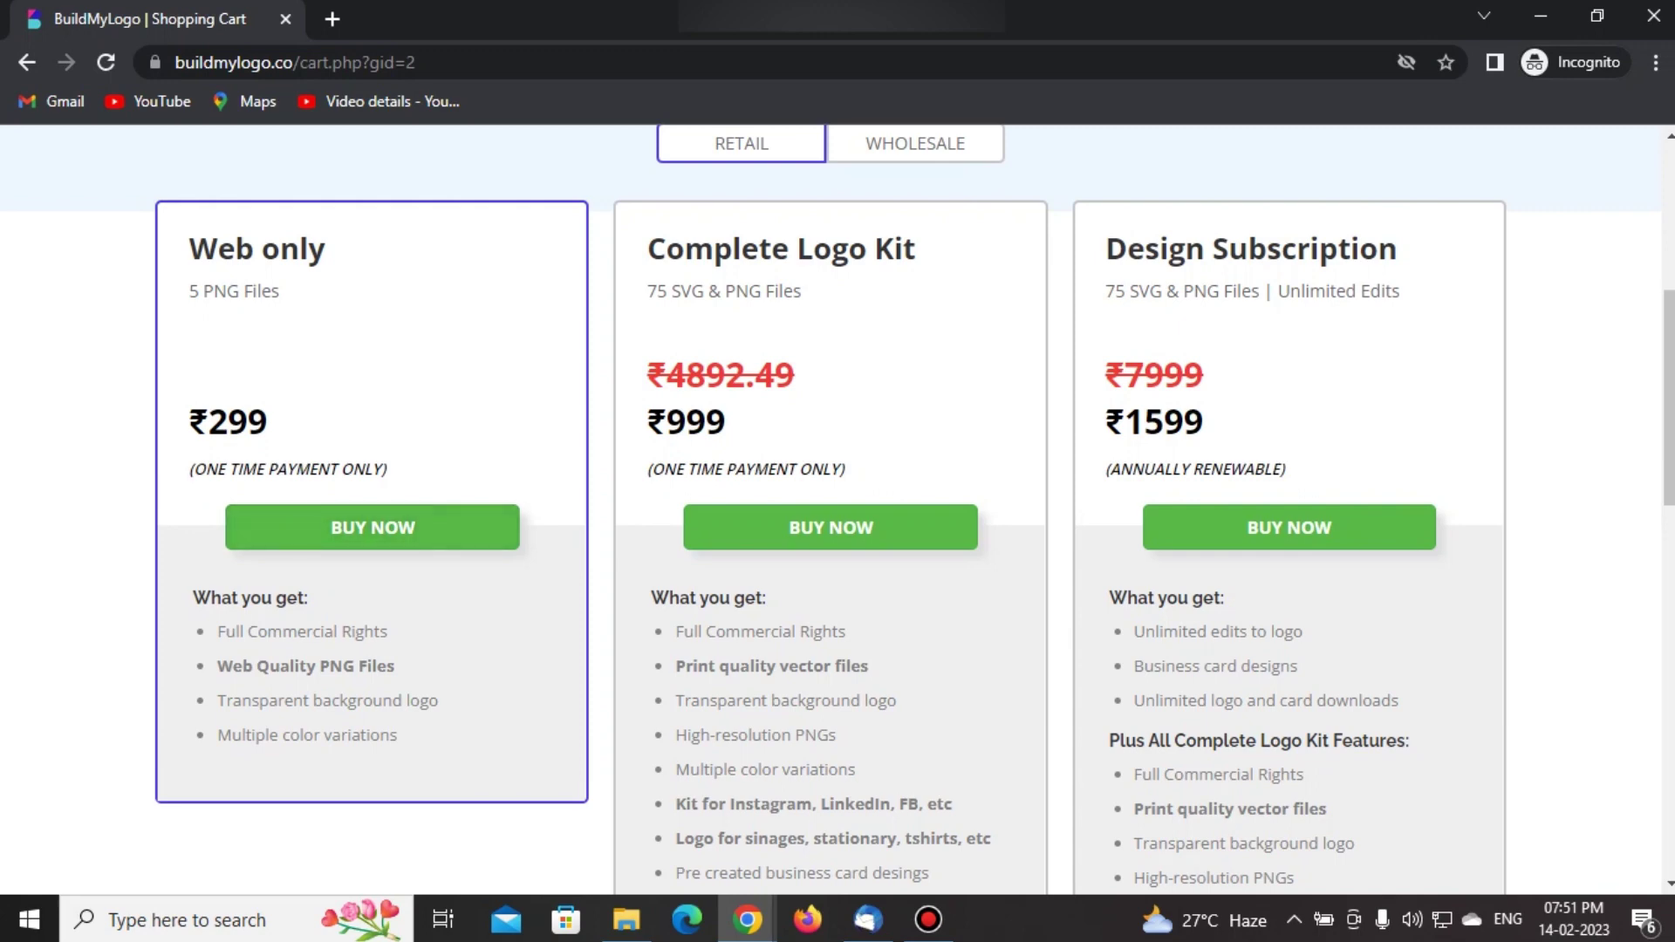
scroll(831, 523, "up", 2)
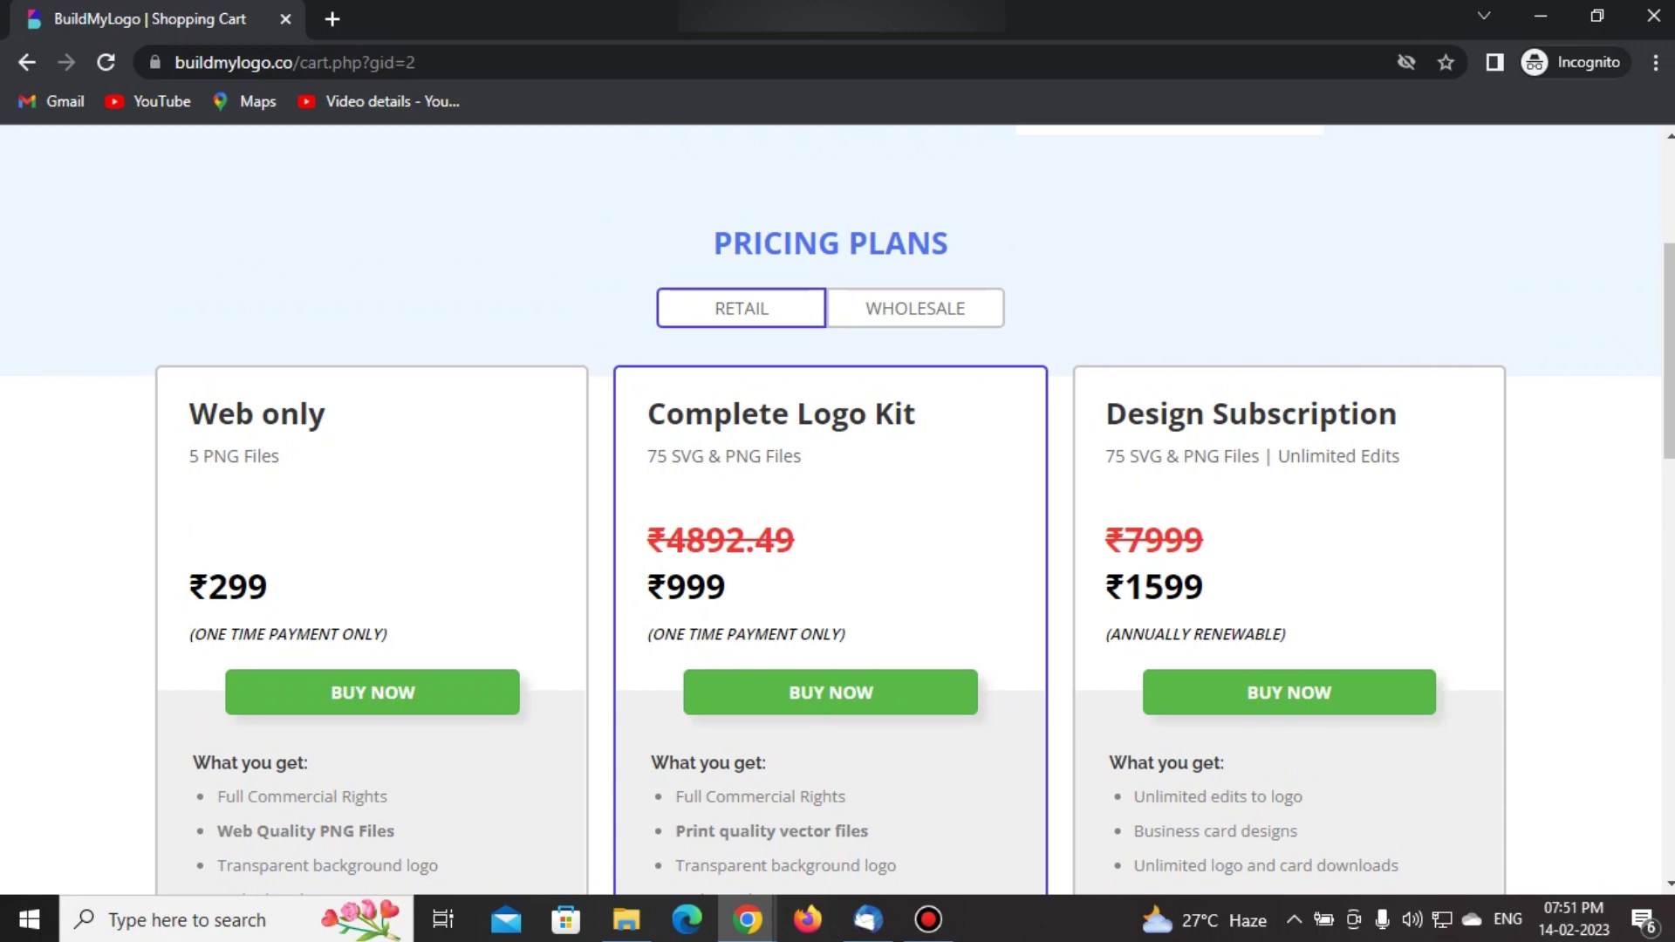
- Compare the prices and included features of the Complete Logo Kit and Design Subscription plans, and check the logo preview
left_click_drag(667, 587, 726, 586)
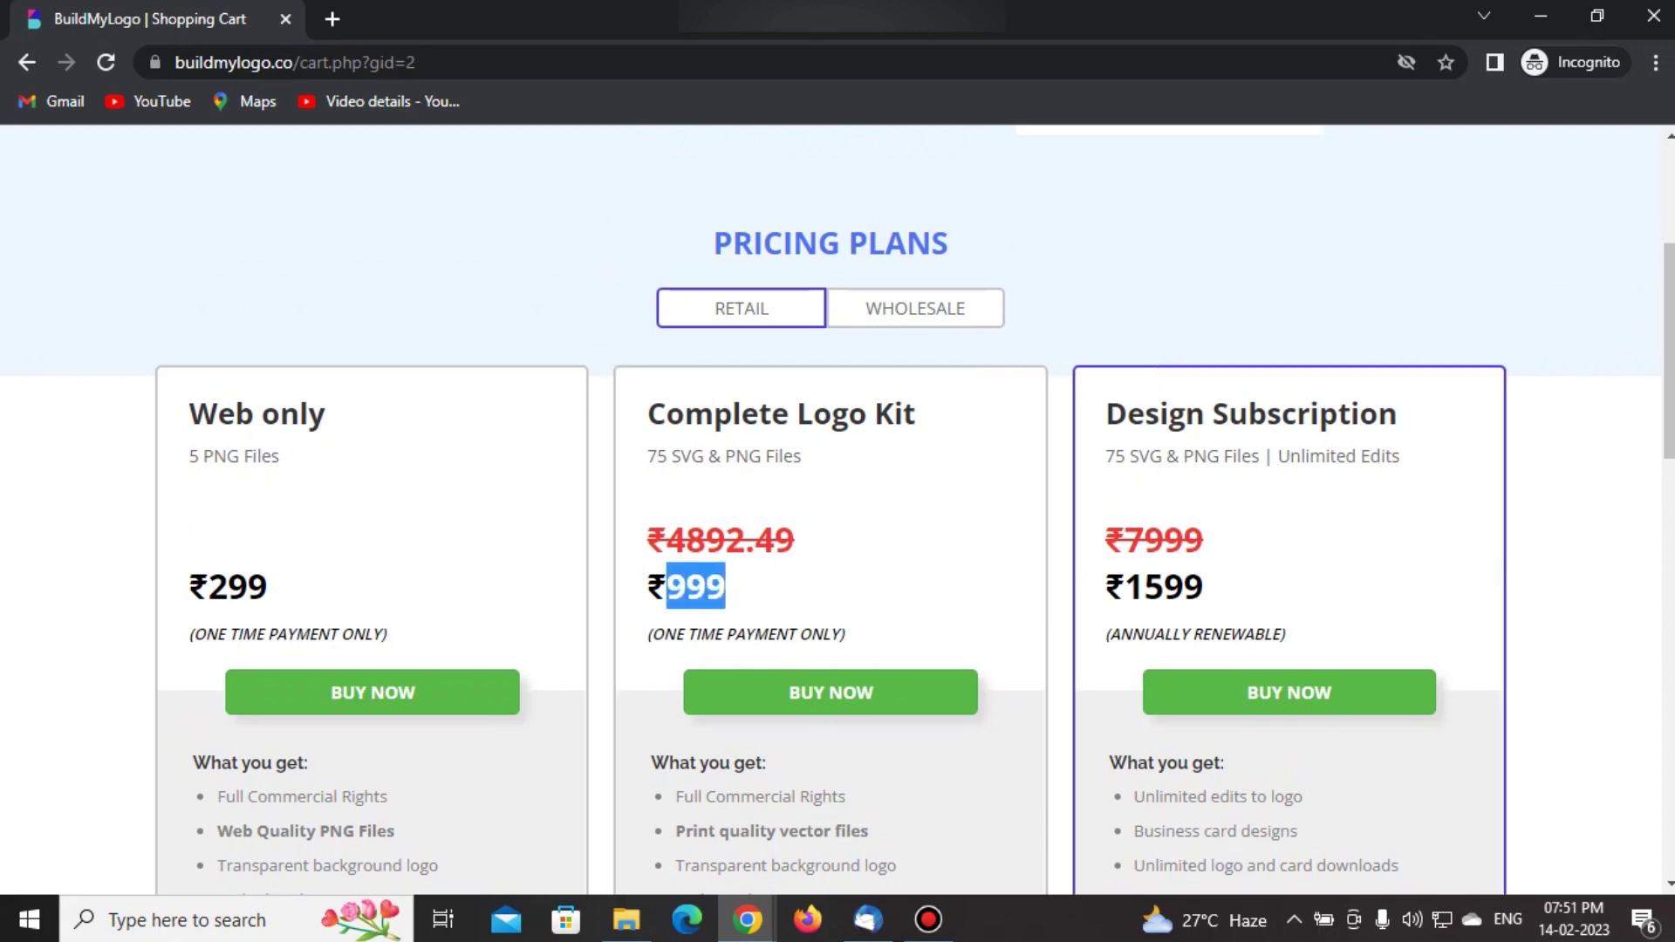
left_click_drag(1125, 587, 1204, 587)
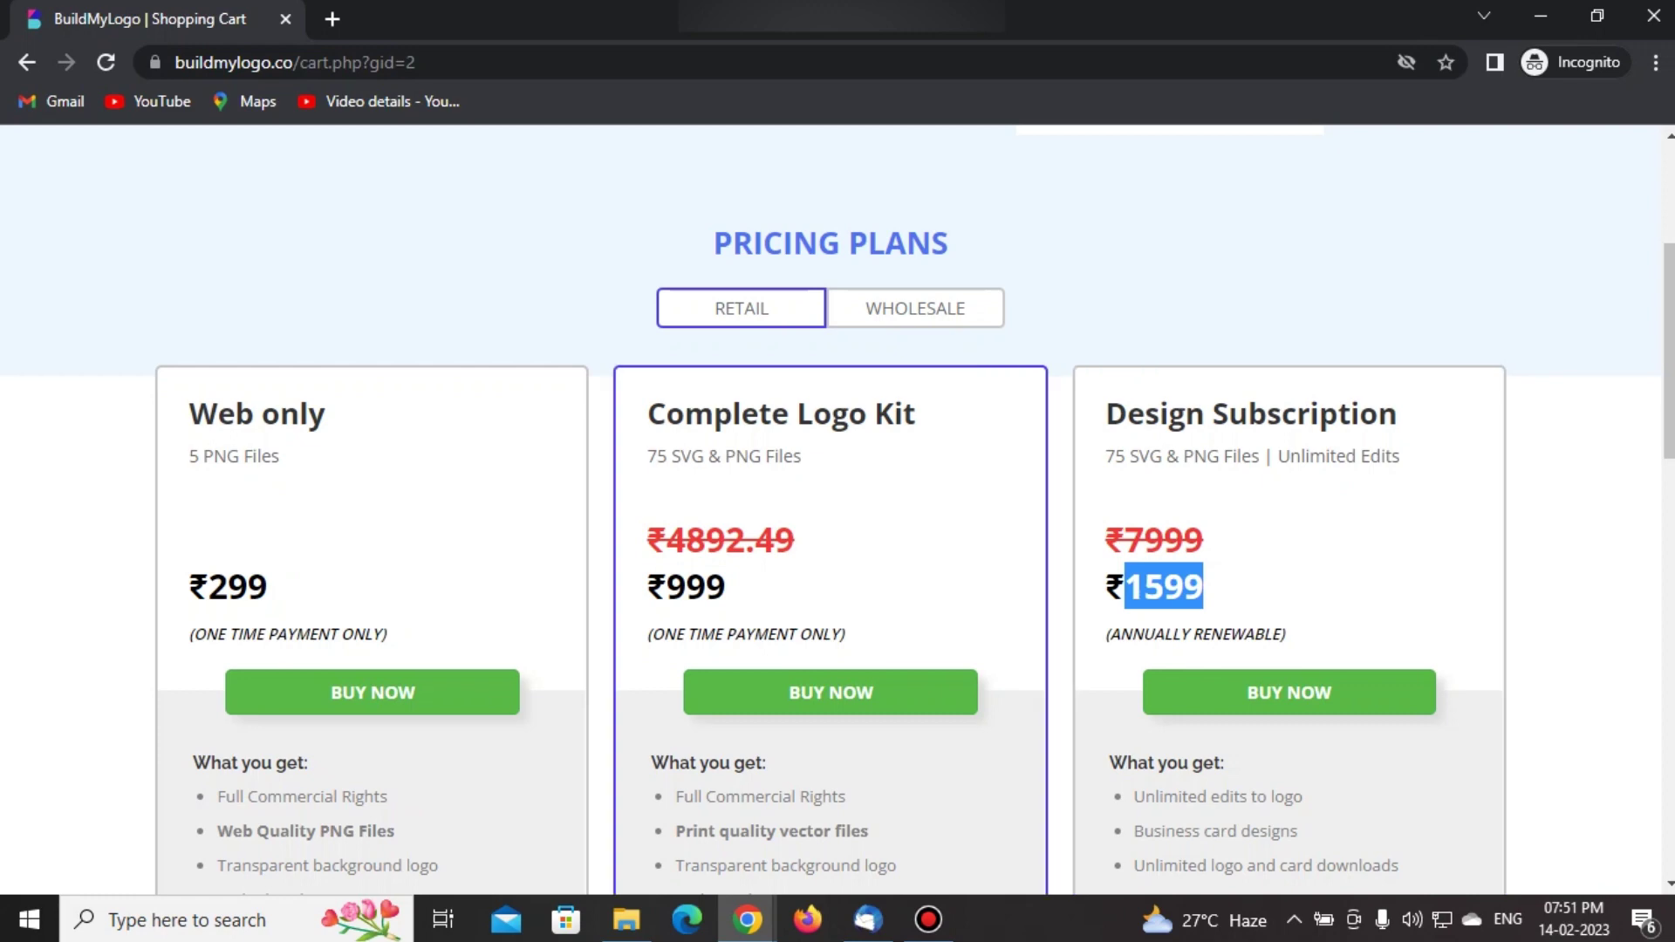
scroll(831, 524, "down", 3)
scroll(831, 524, "down", 1)
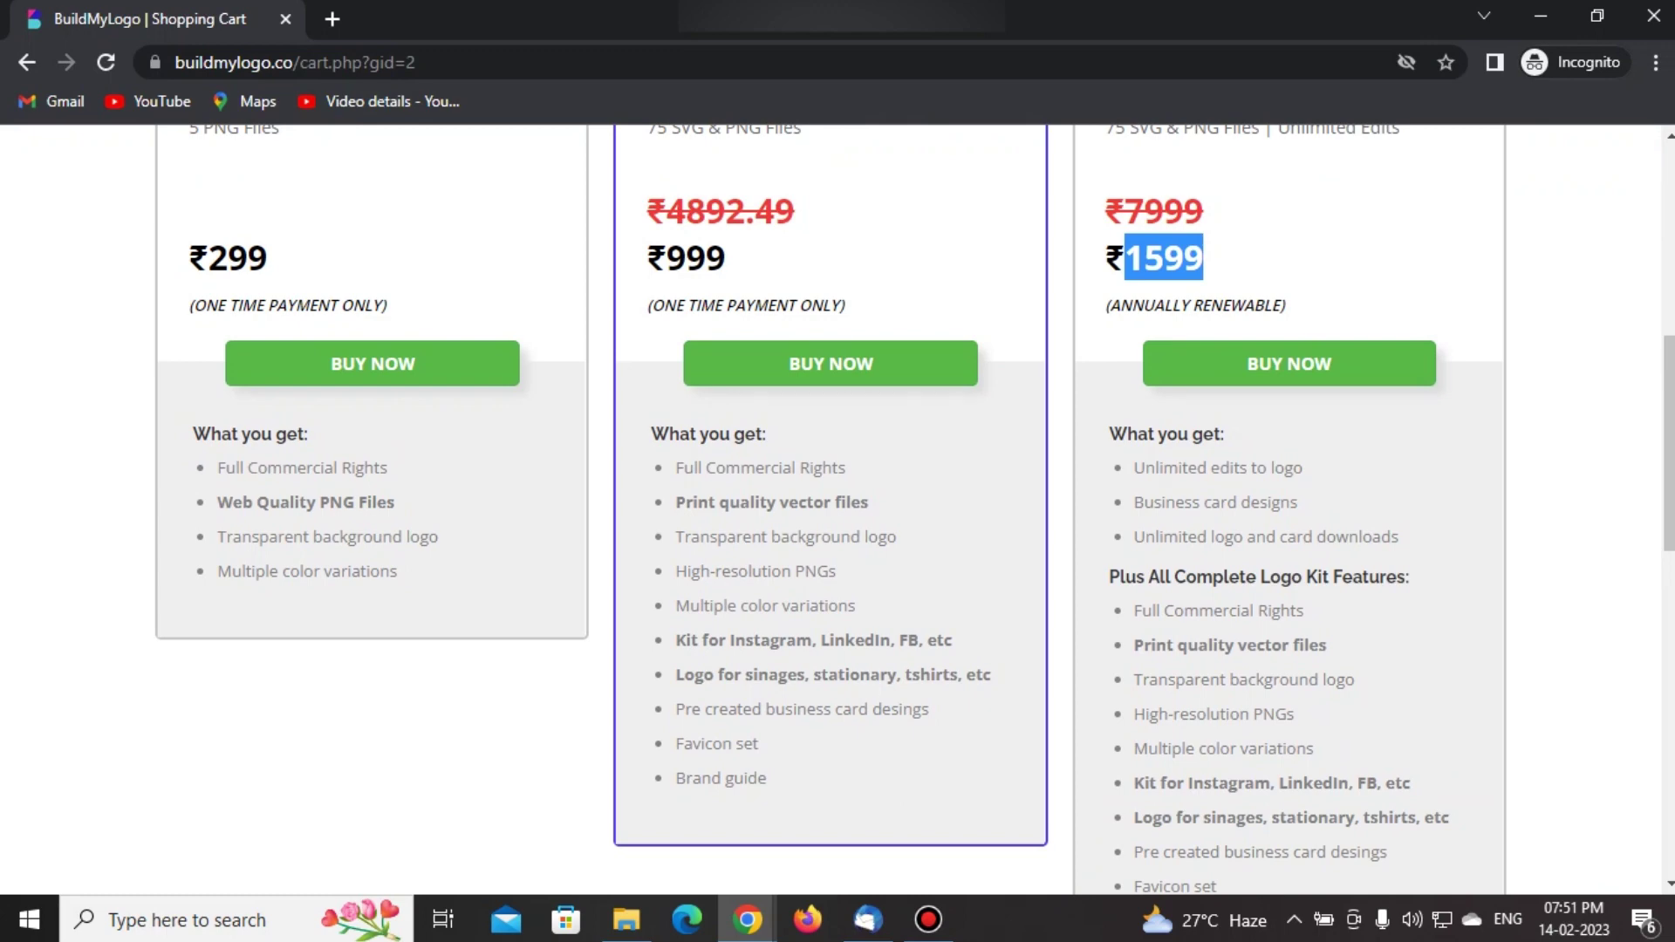
scroll(837, 506, "up", 4)
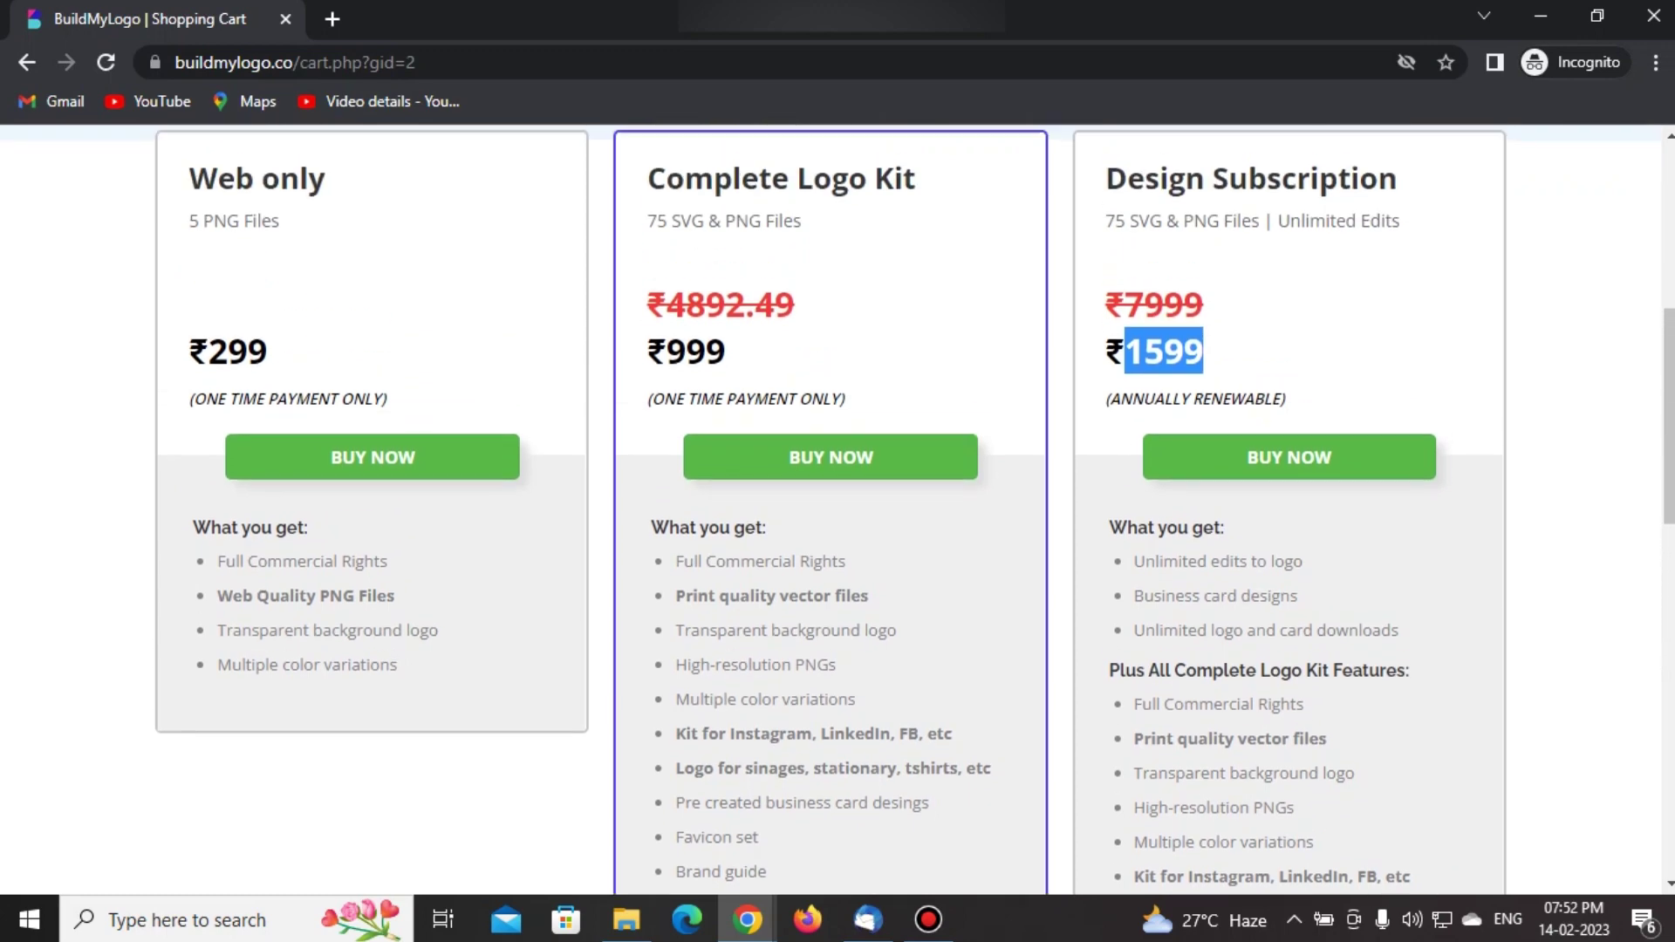
left_click(1060, 514)
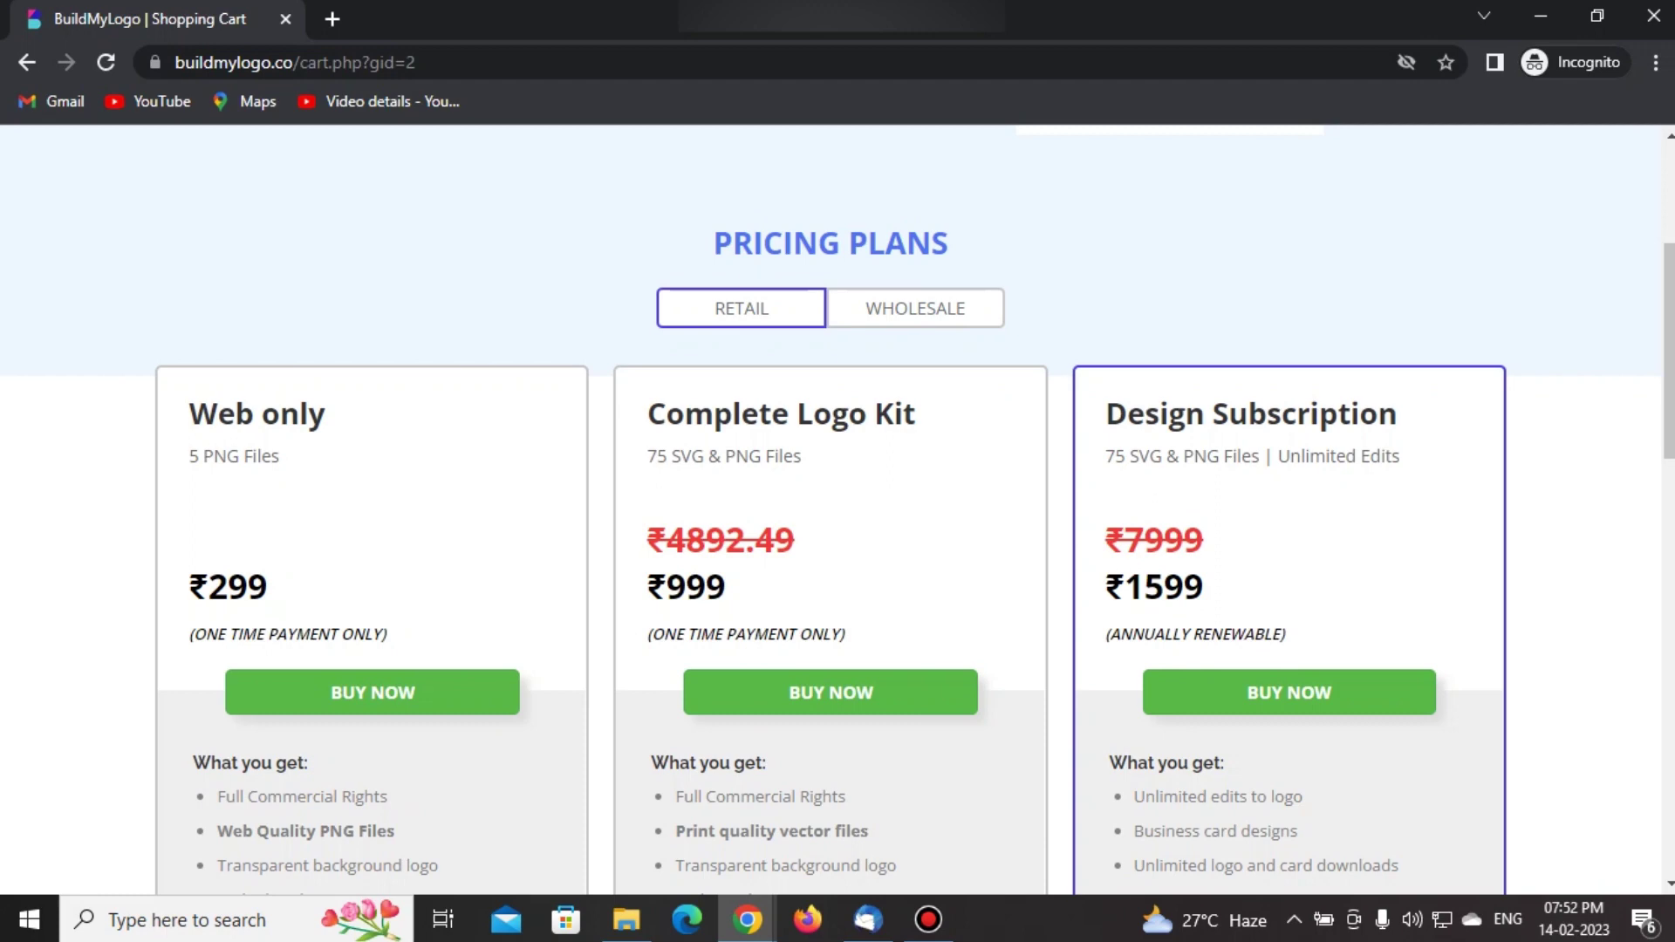
scroll(837, 506, "down", 2)
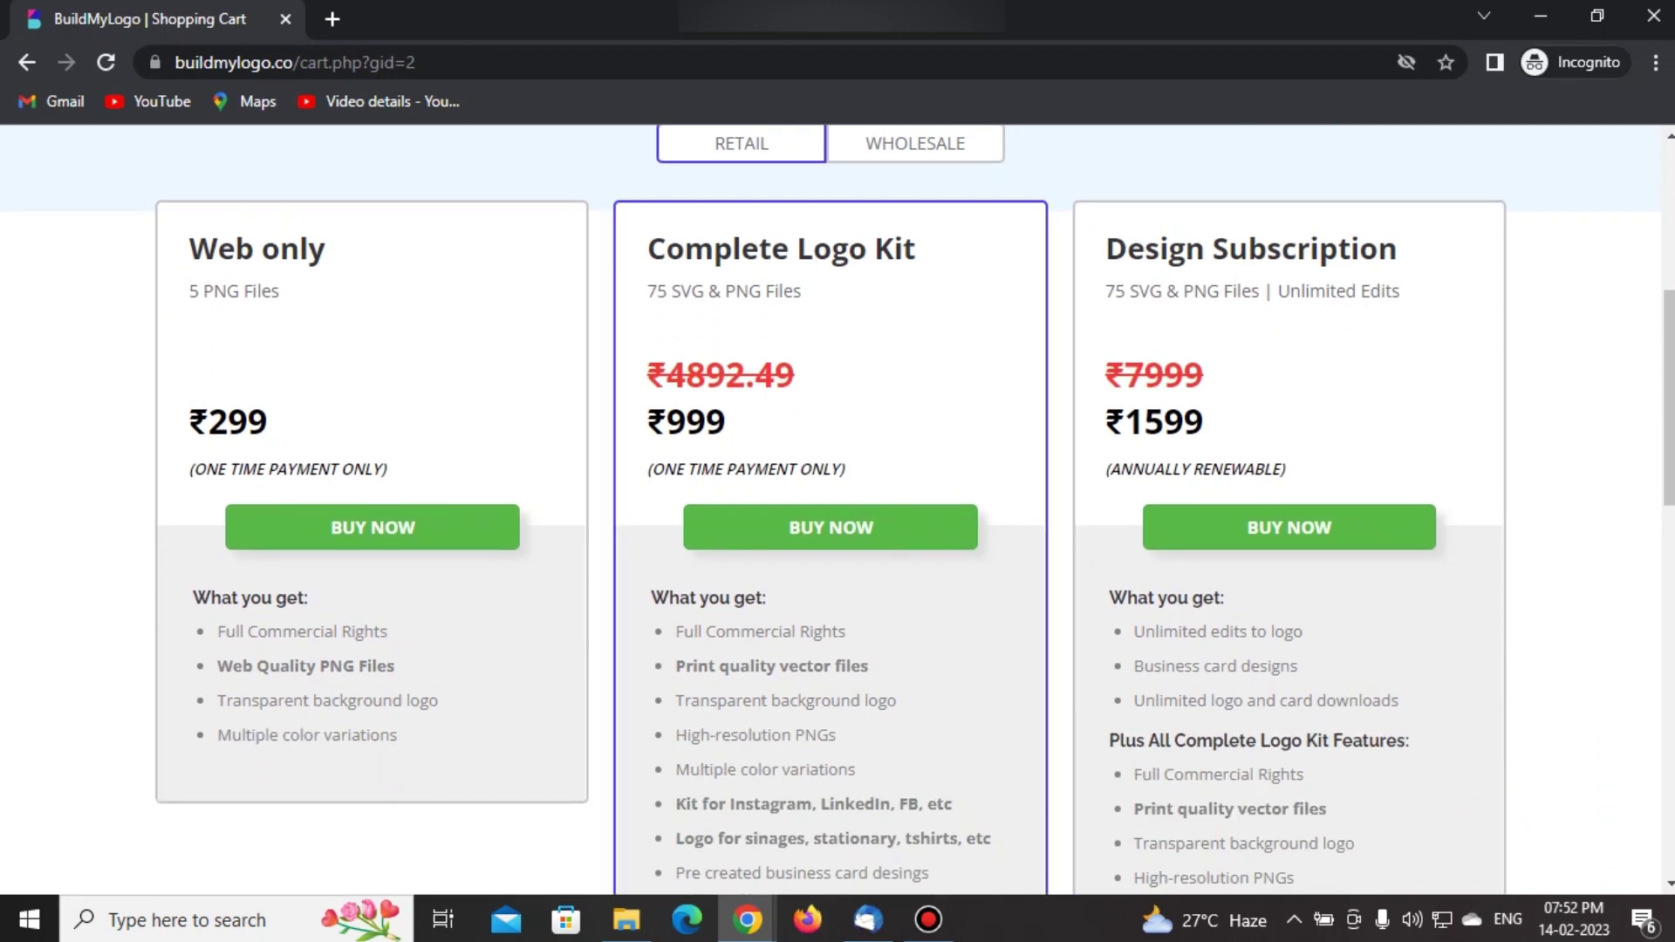
scroll(838, 506, "down", 2)
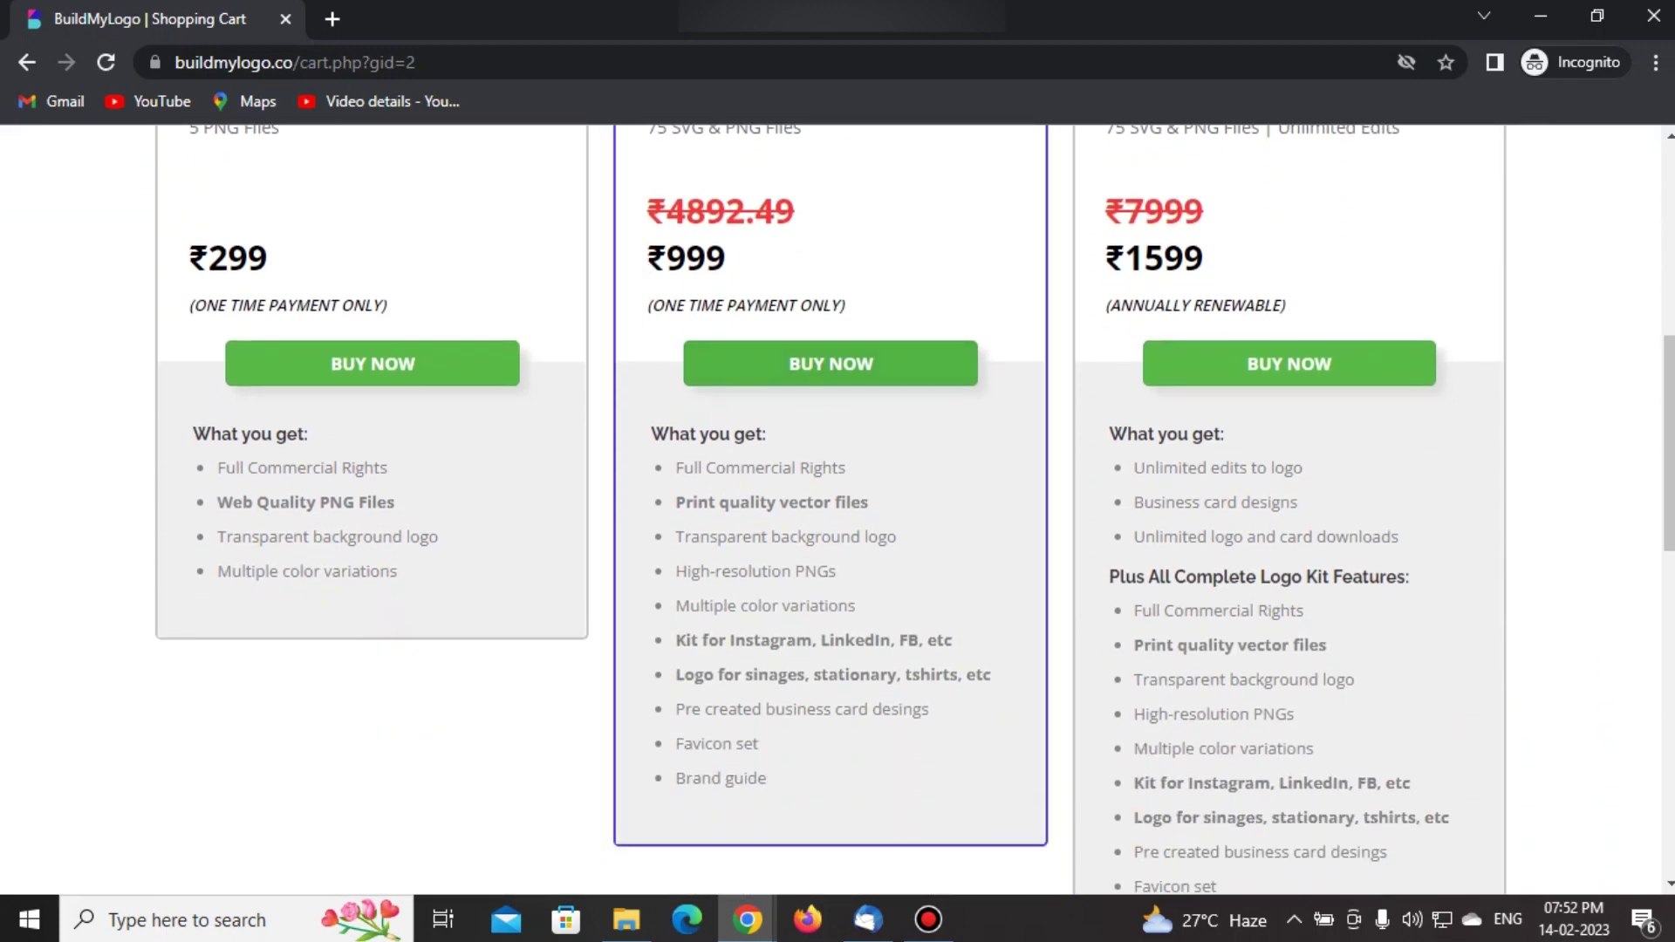
scroll(838, 506, "up", 3)
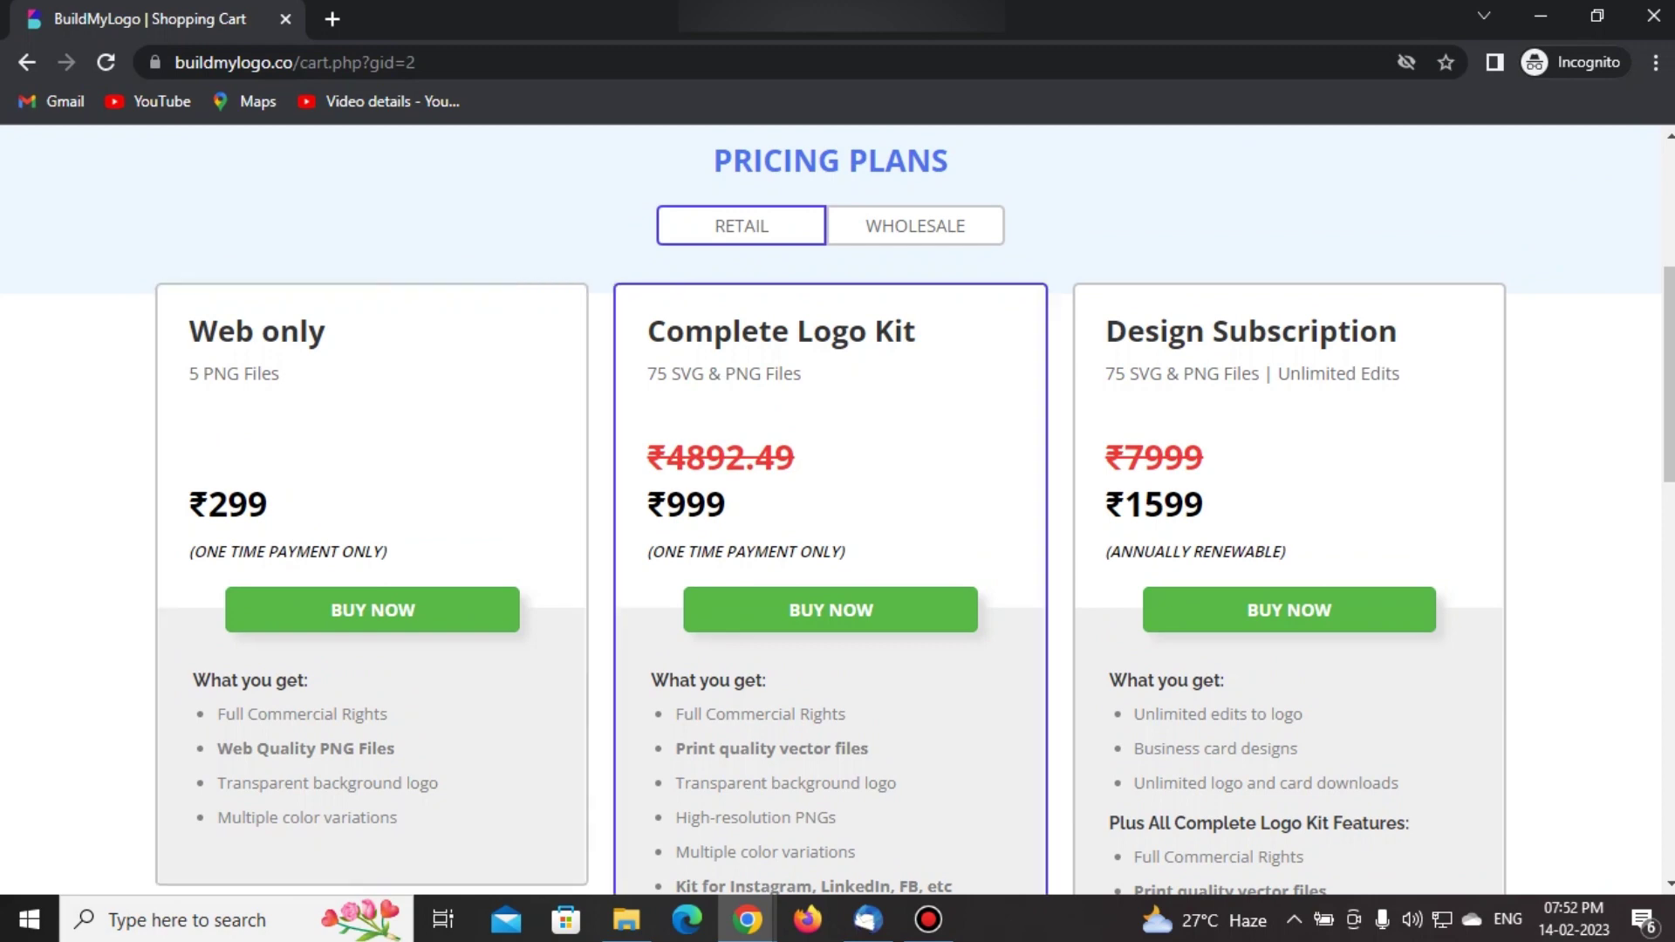
scroll(831, 523, "up", 5)
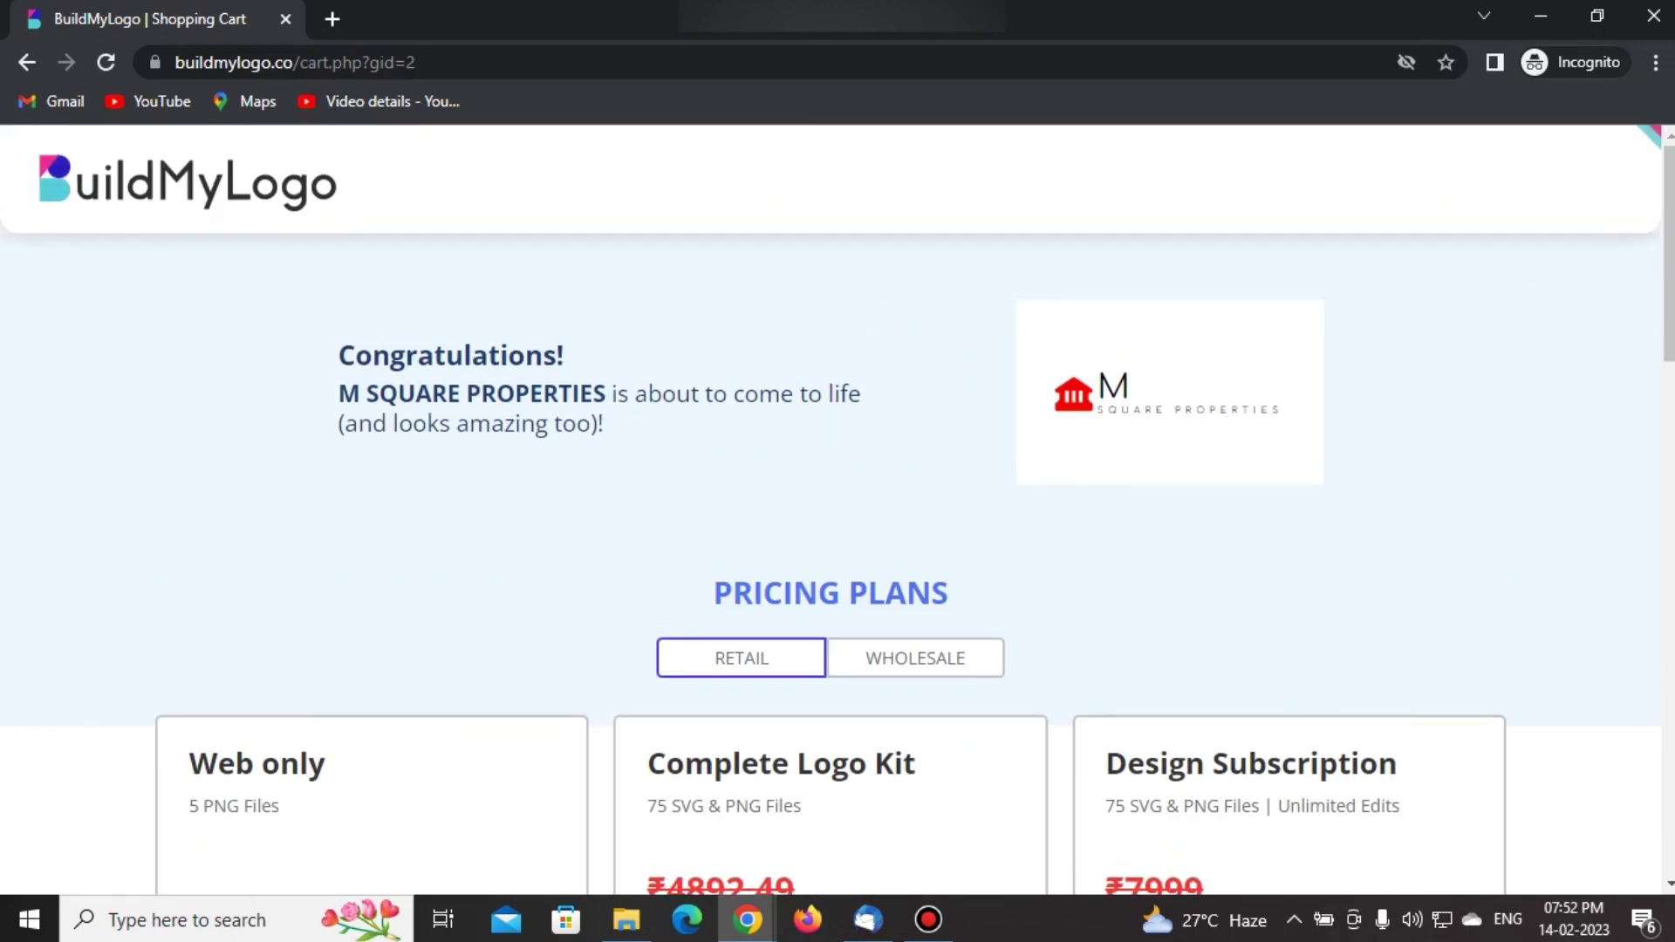